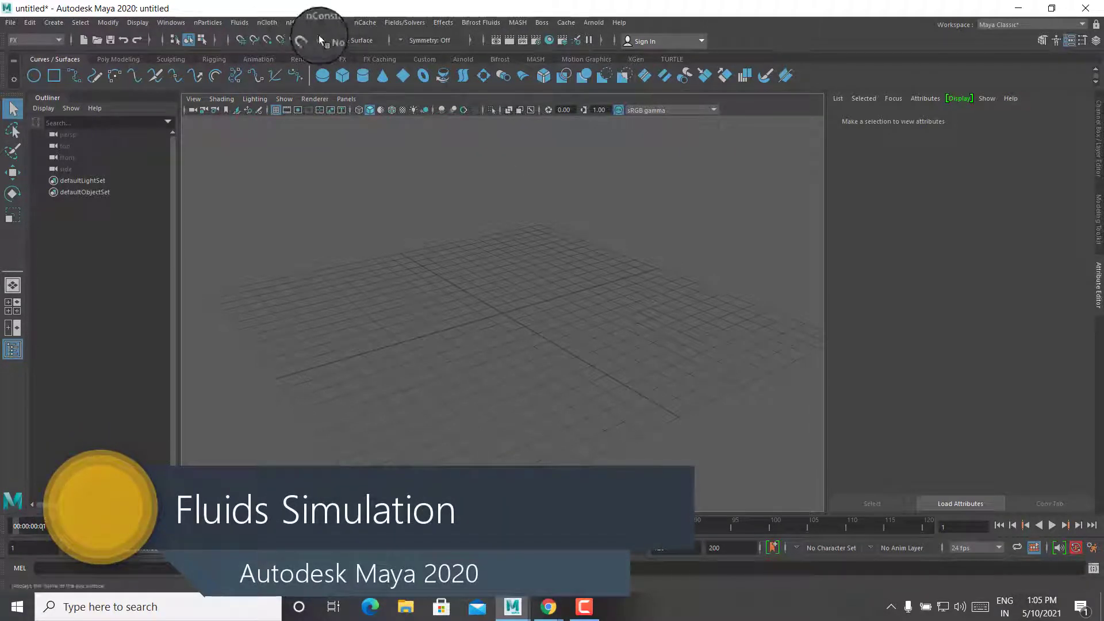
Step: In the FX menu set, reset the nParticle Create Emitter options to defaults
click(33, 40)
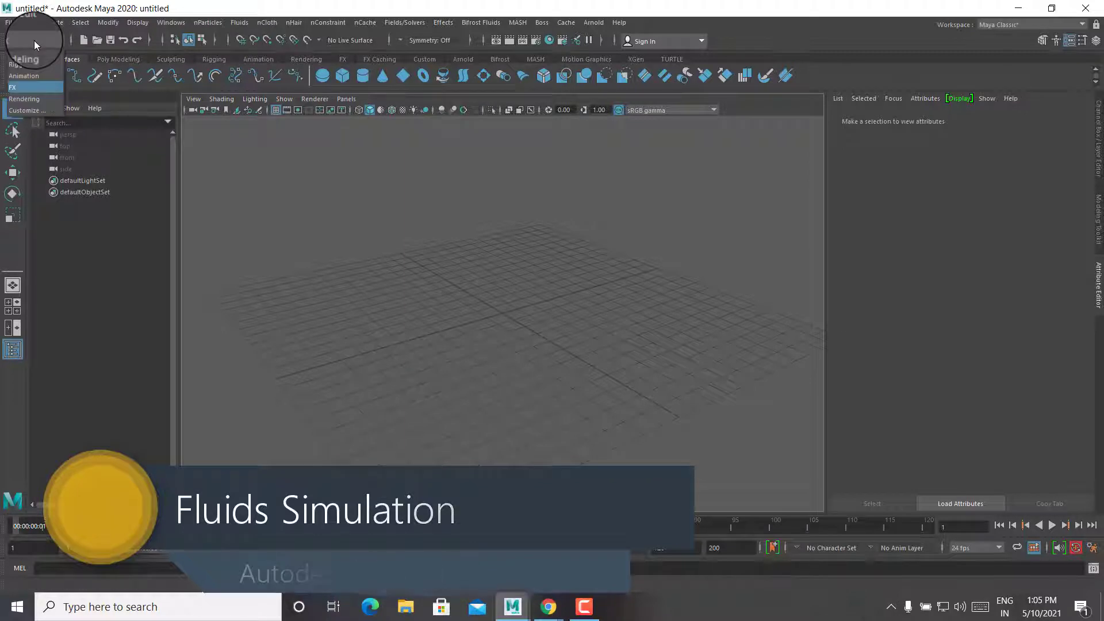
click(33, 40)
click(247, 25)
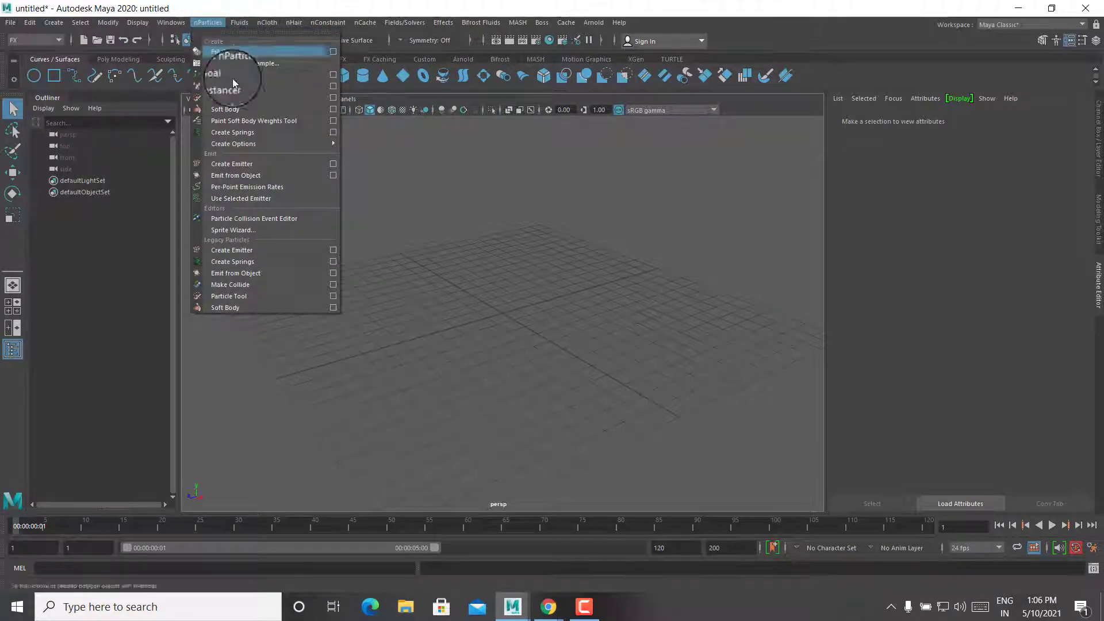
mouse_move(233, 143)
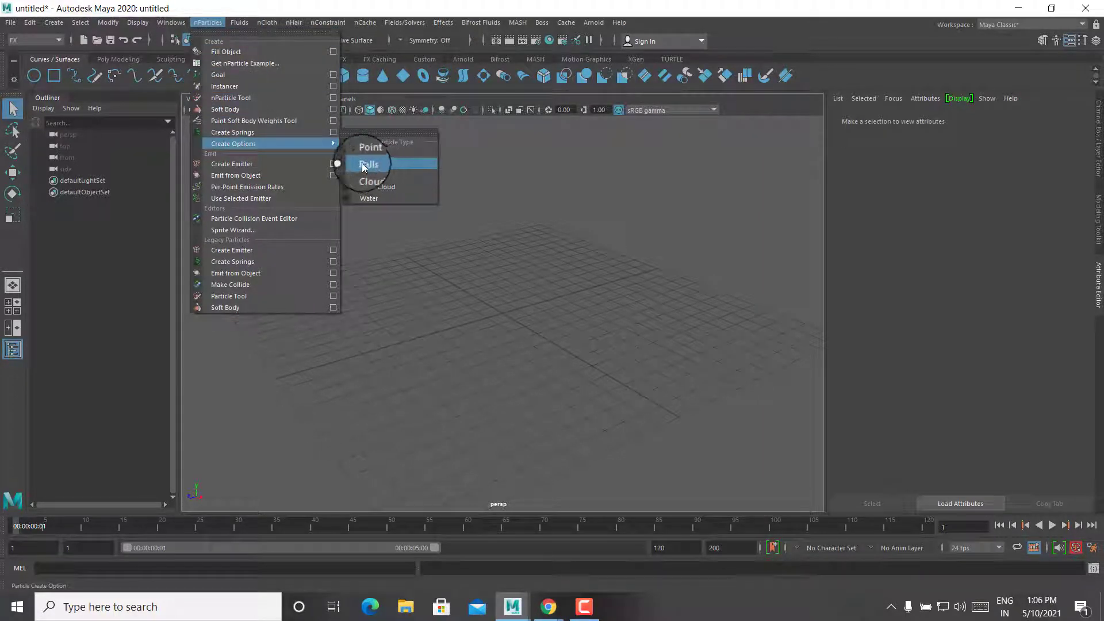
click(333, 163)
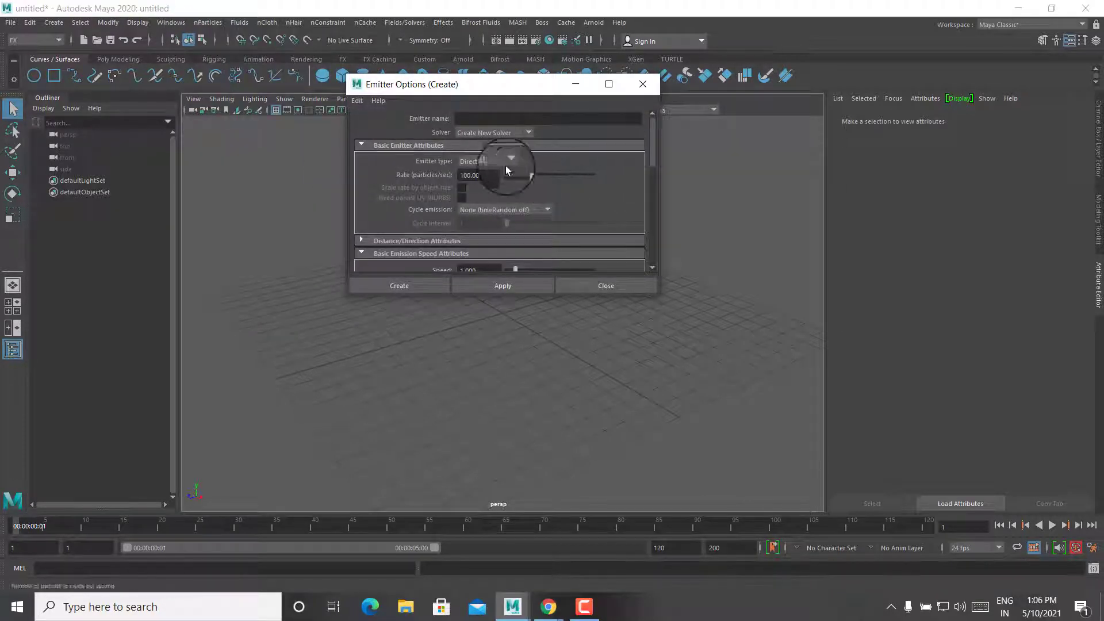
click(357, 100)
click(371, 125)
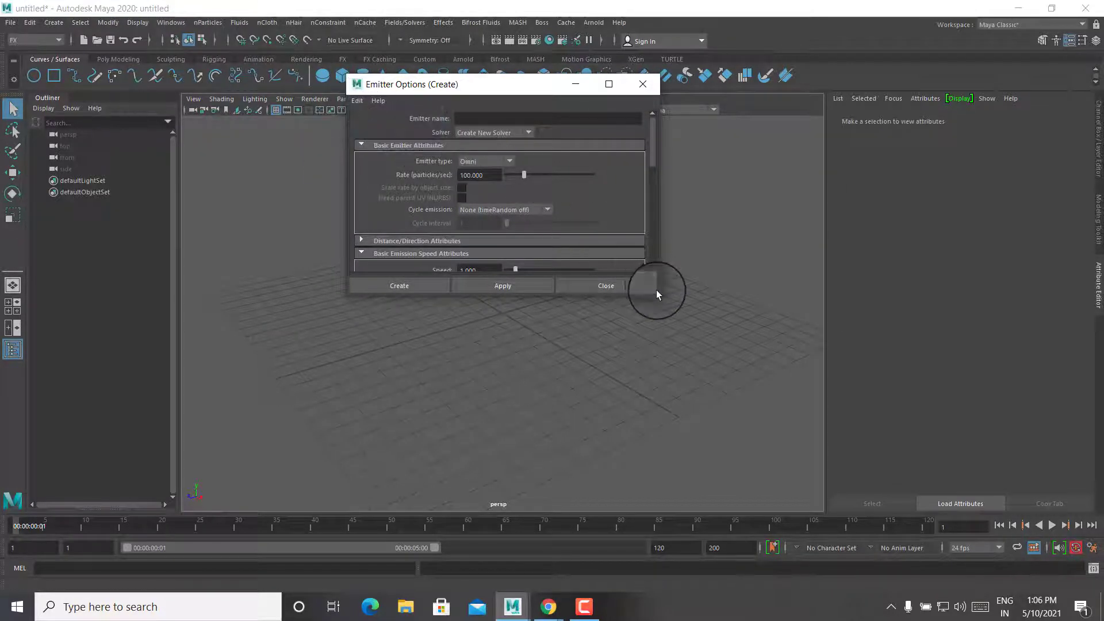
Step: Create a directional nParticle emitter at the origin and play to watch particles rise
click(488, 161)
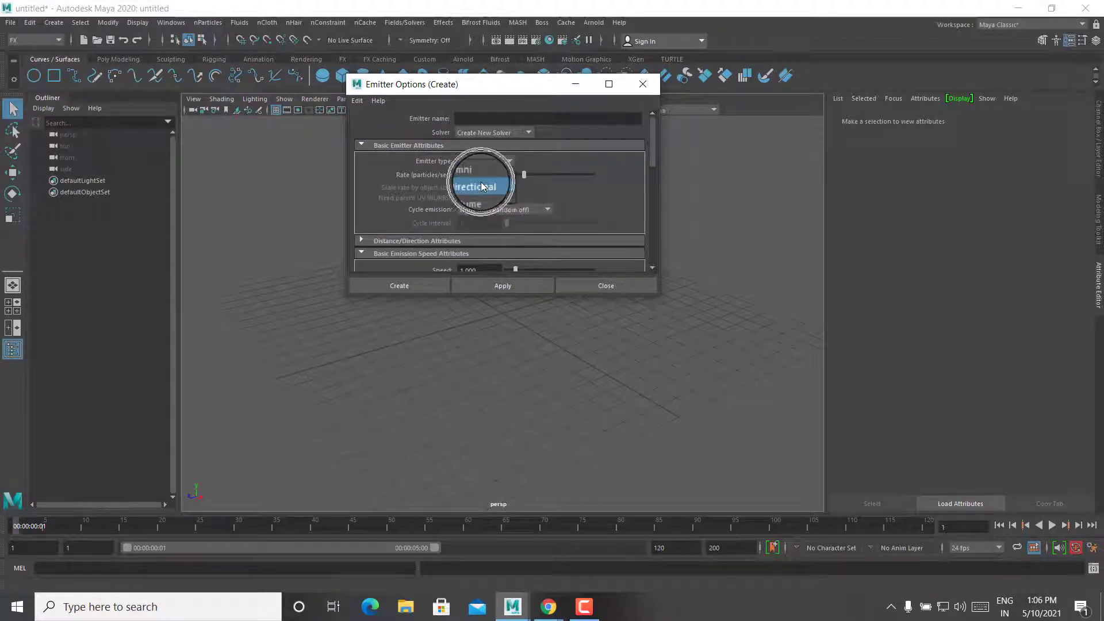
click(481, 186)
click(404, 287)
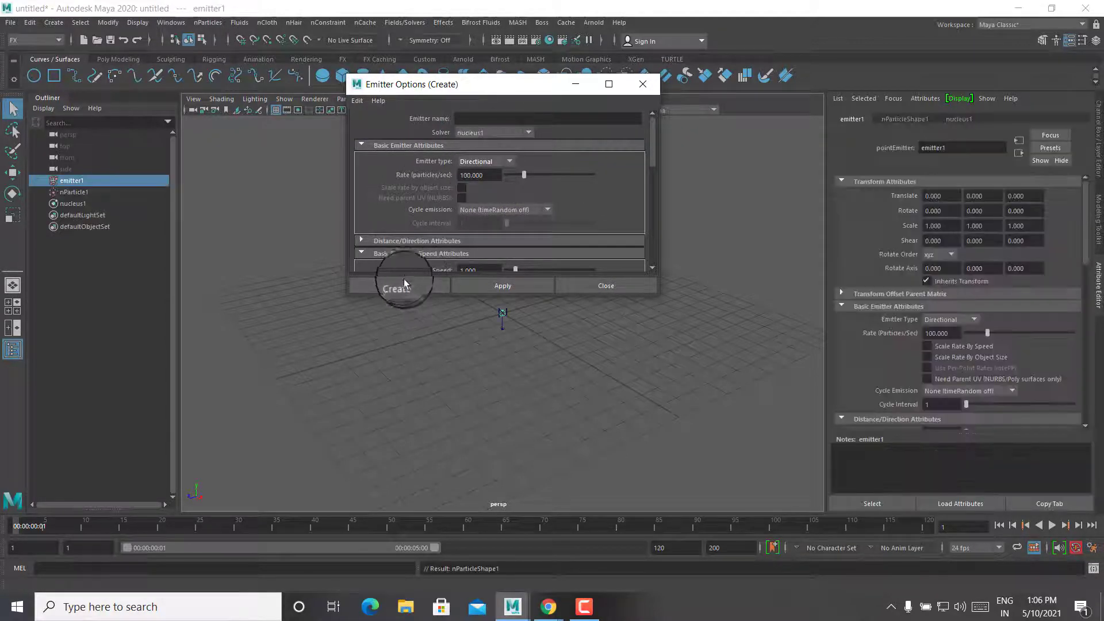
click(1052, 526)
click(780, 410)
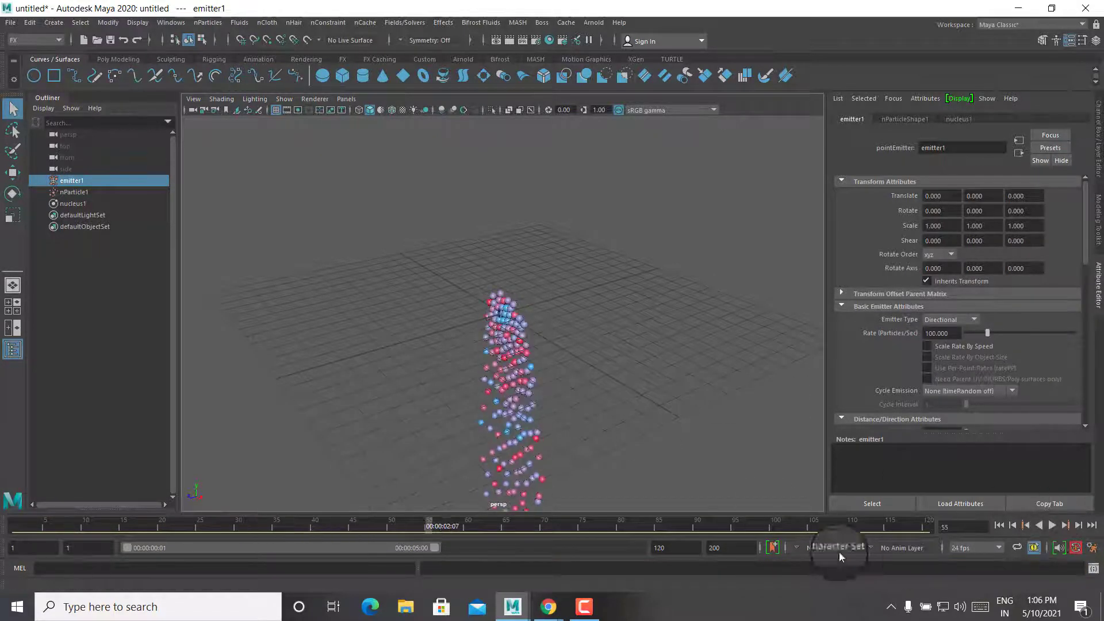
click(240, 22)
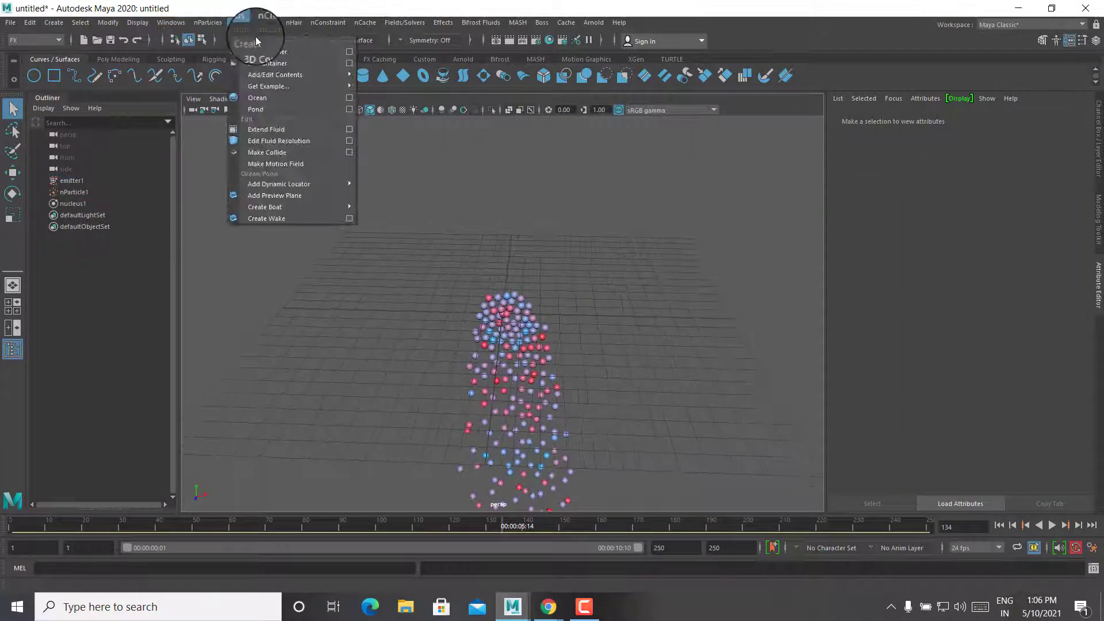
Step: Create a 3D fluid container with Add Emitter turned off
click(356, 53)
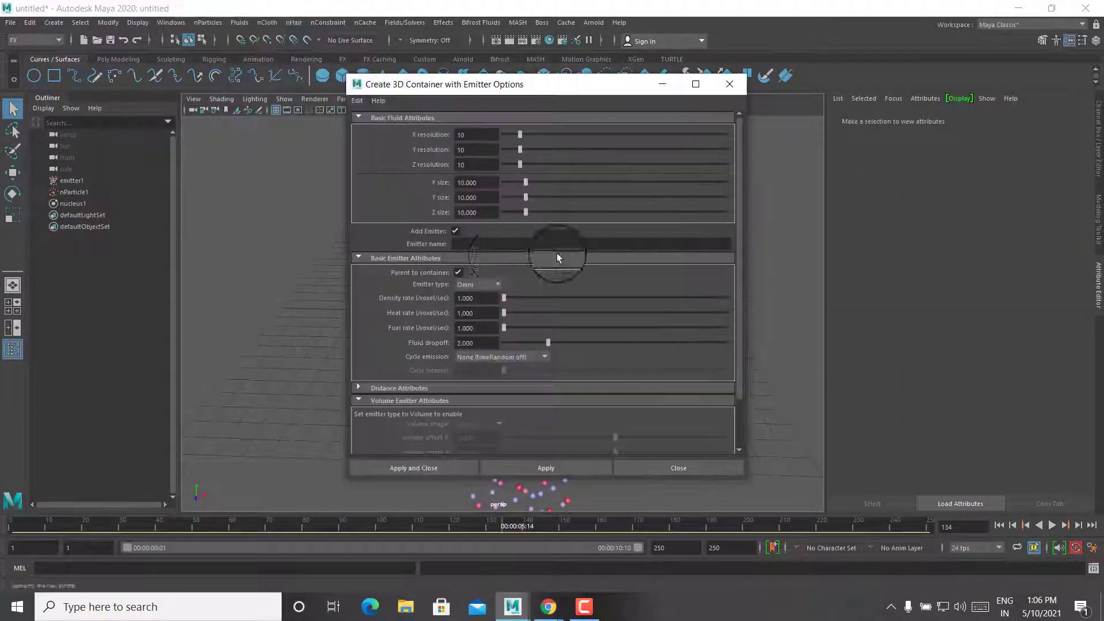
click(456, 232)
click(413, 465)
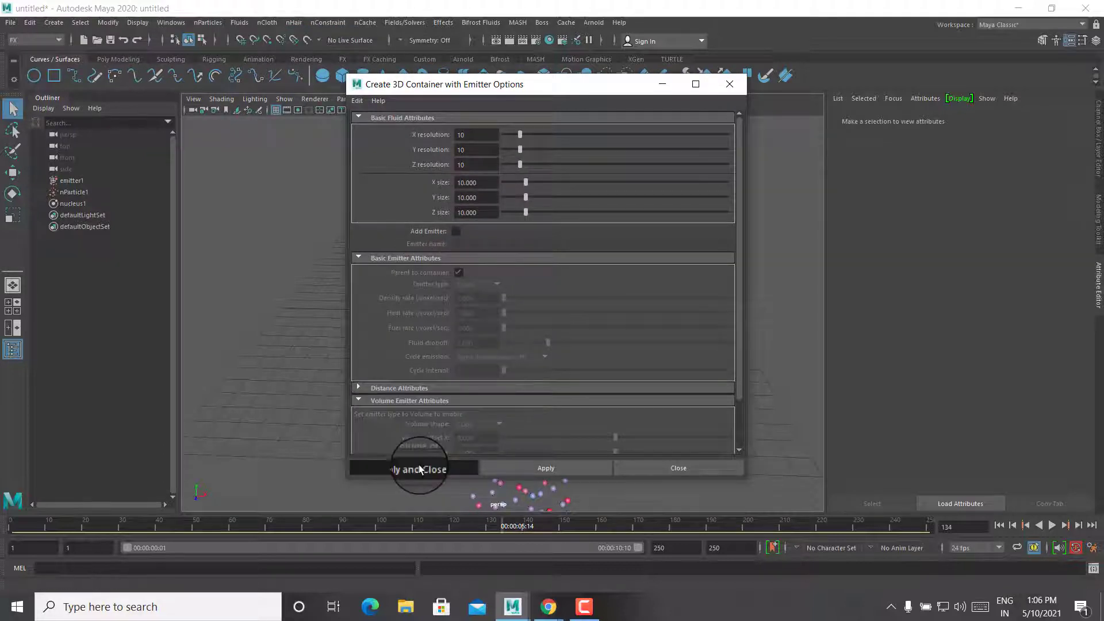
alt+drag(782, 371, 585, 296)
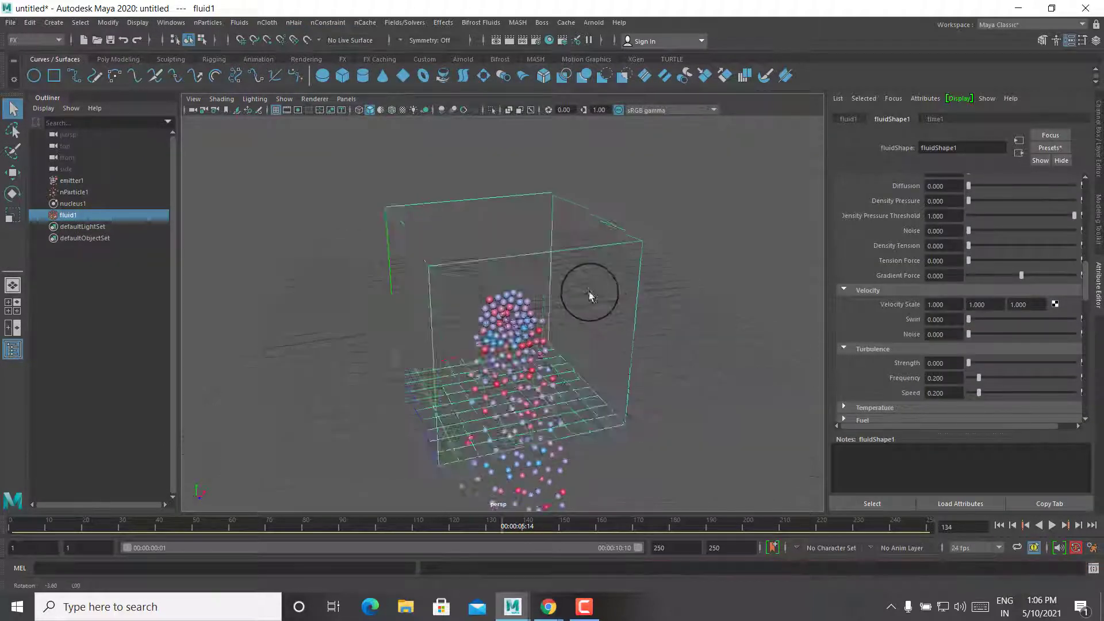
Step: Replay the simulation, then select nParticle1 and shift-select fluid1
click(999, 525)
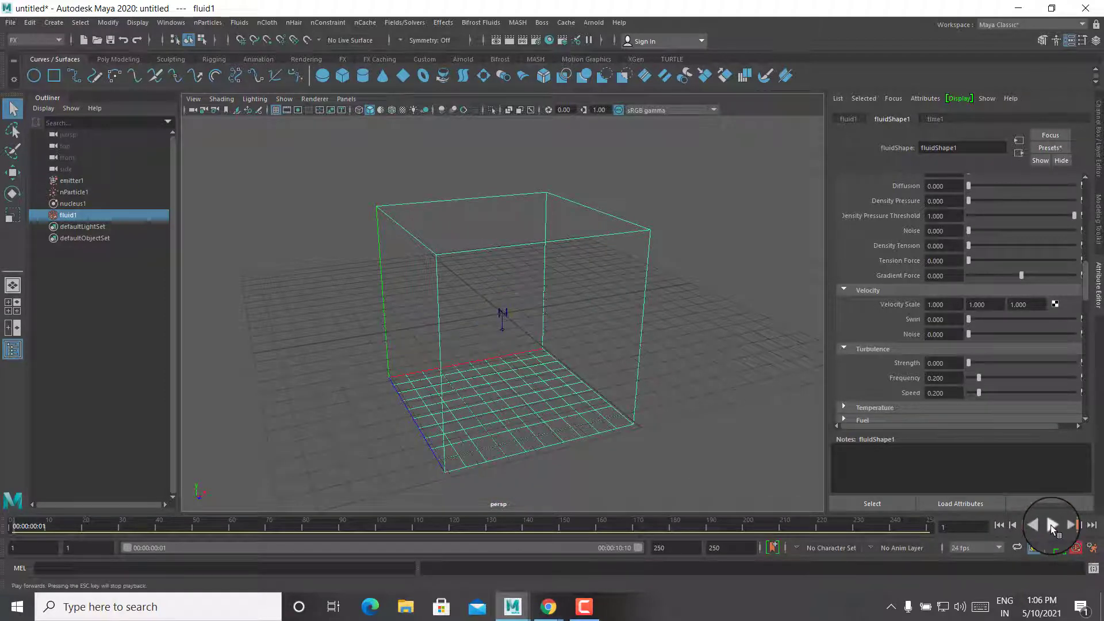
click(1051, 525)
click(1053, 525)
alt+drag(734, 468, 579, 461)
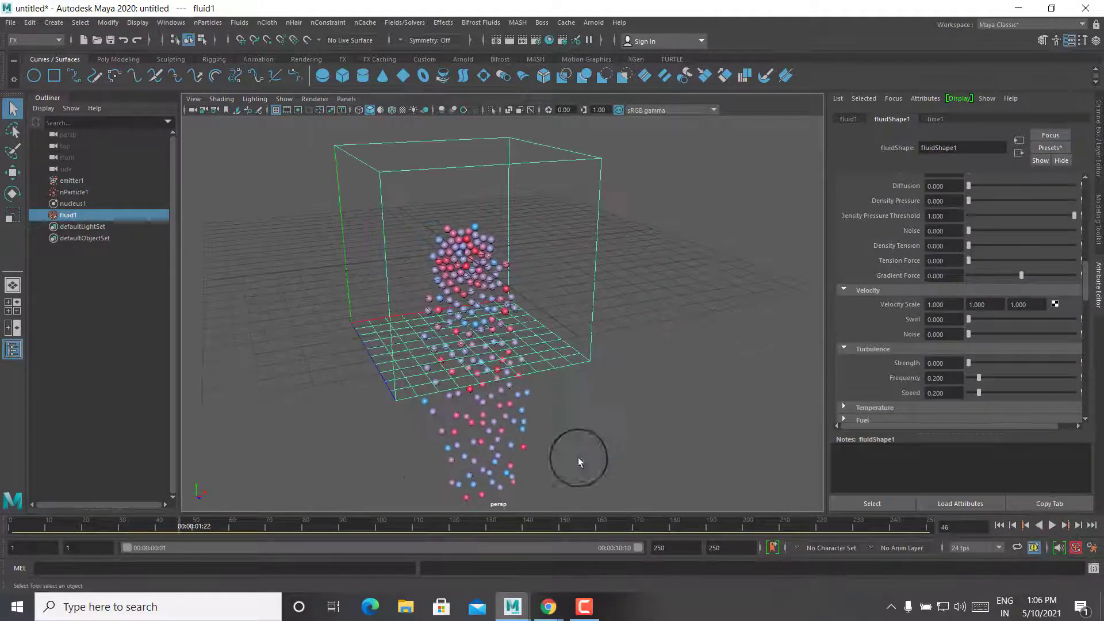
click(619, 487)
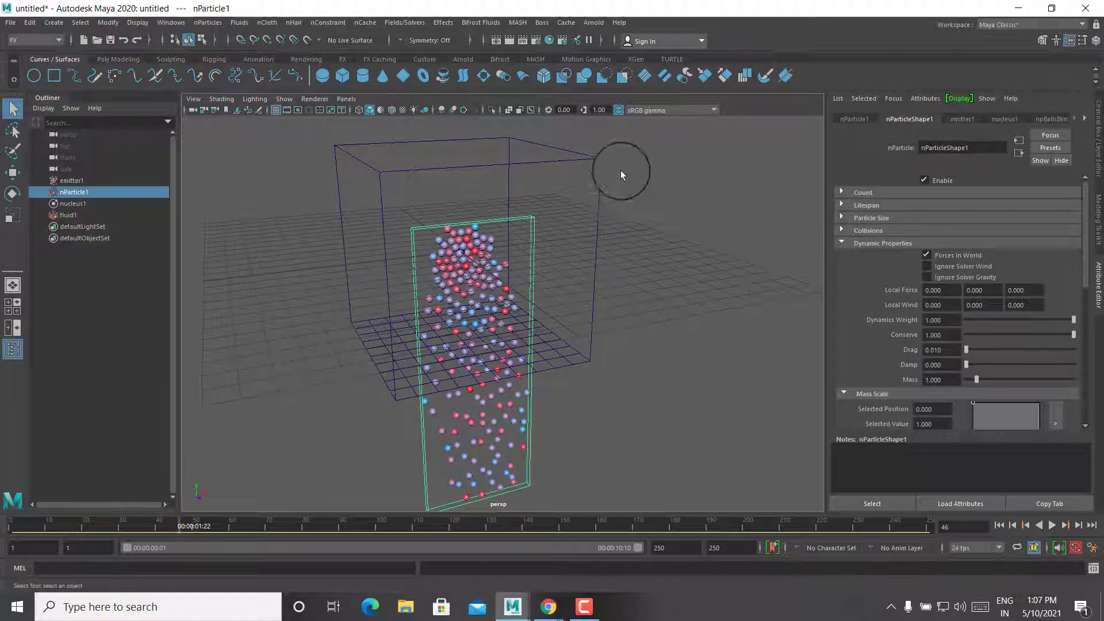
shift+click(598, 176)
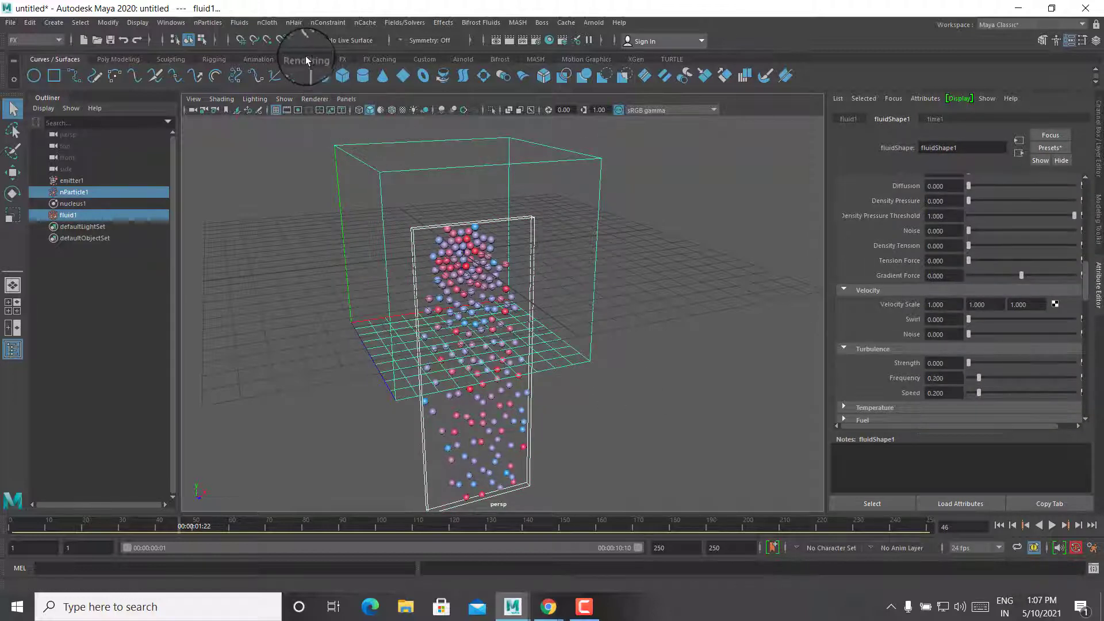
click(240, 22)
mouse_move(274, 74)
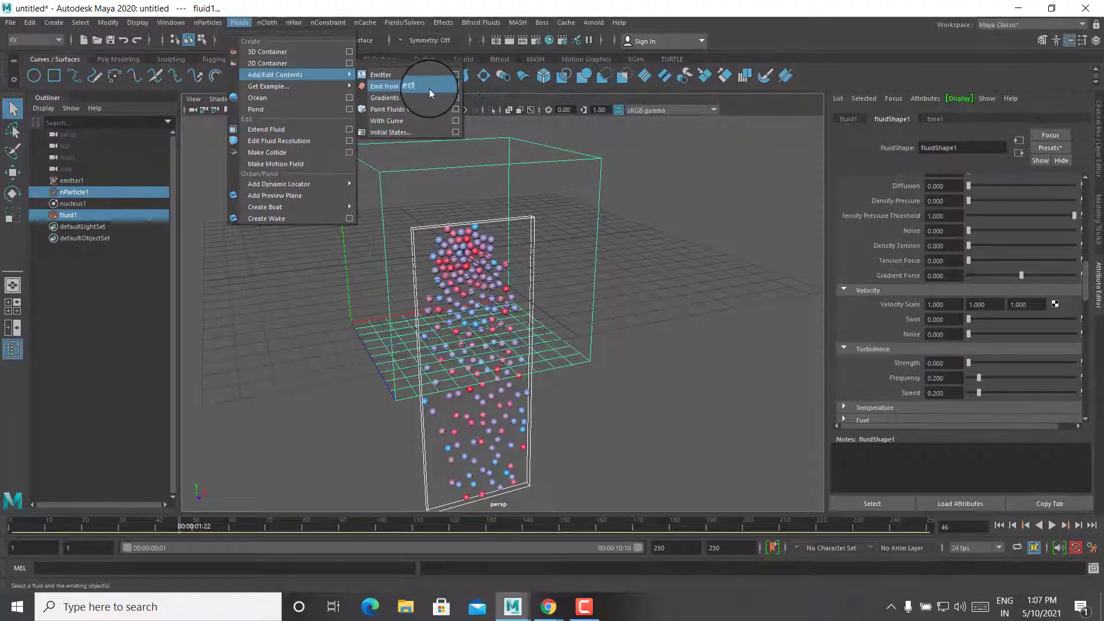
Step: Make nParticle1 emit fluid into fluid1 and play the simulation from the start
click(426, 87)
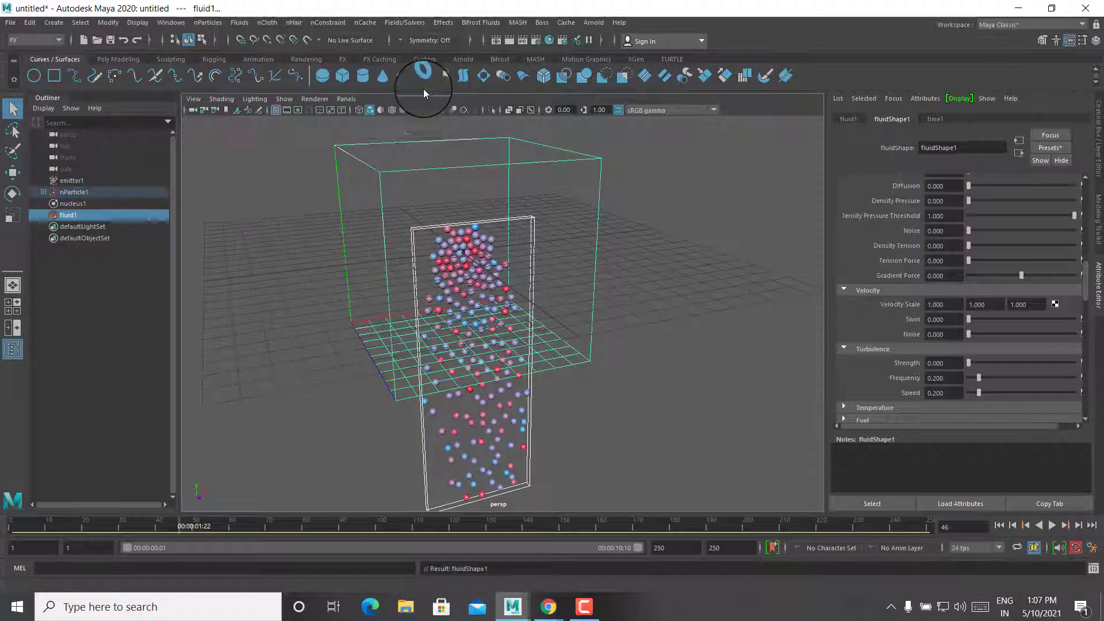
click(999, 526)
click(1051, 526)
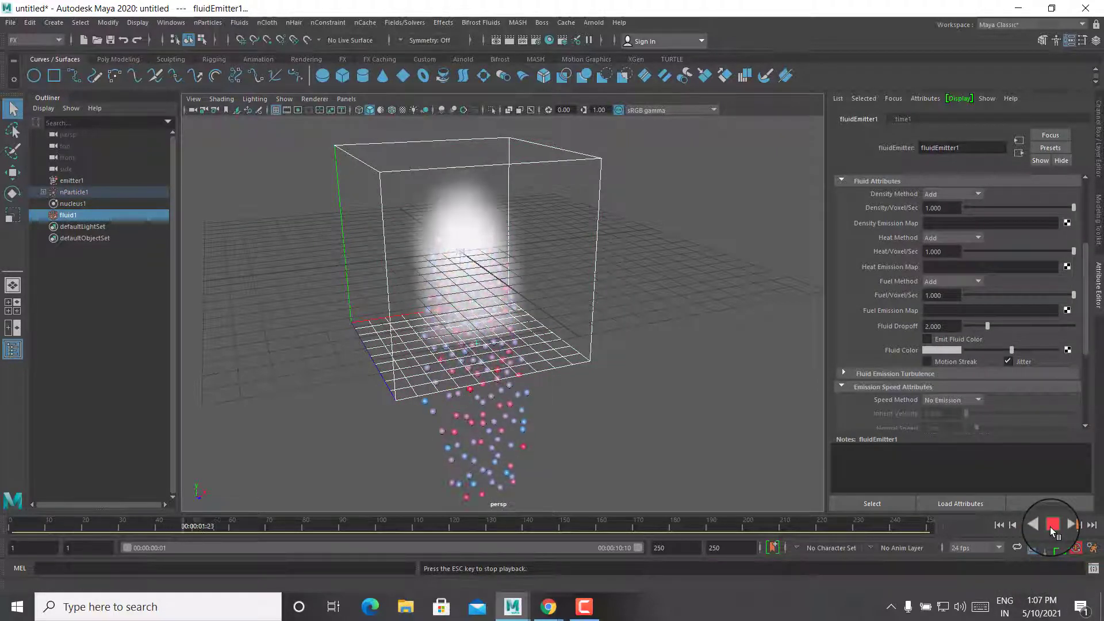
click(1050, 527)
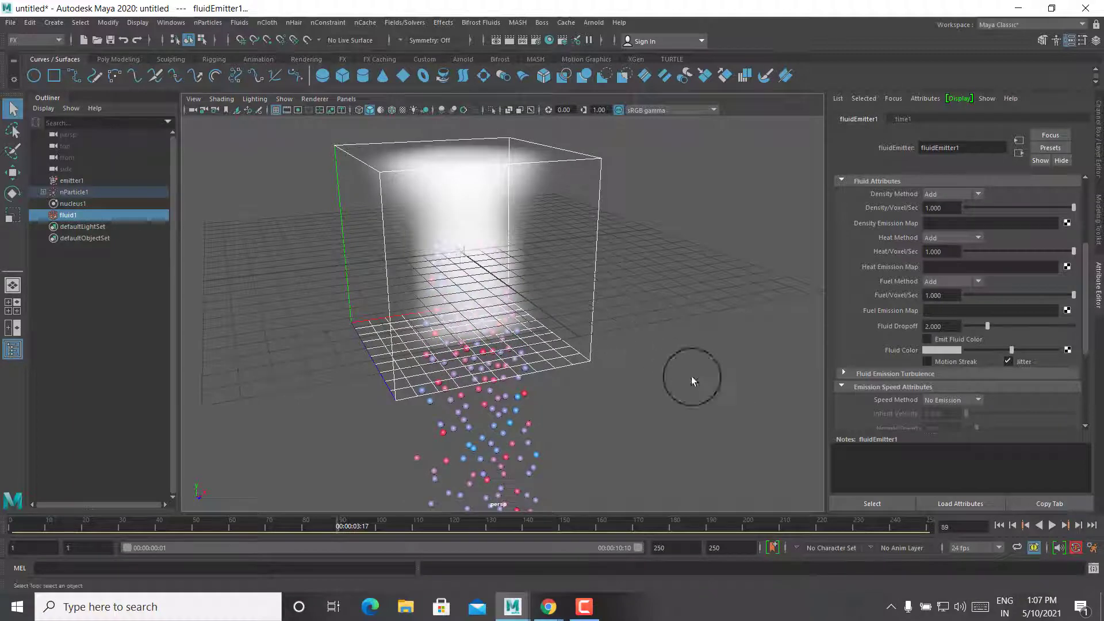
alt+drag(692, 376, 629, 423)
Step: Inspect the white smoke from several angles, then clear the selection
click(534, 440)
mouse_move(548, 444)
alt+mouse_down()
mouse_move(651, 386)
mouse_move(598, 196)
alt+mouse_up()
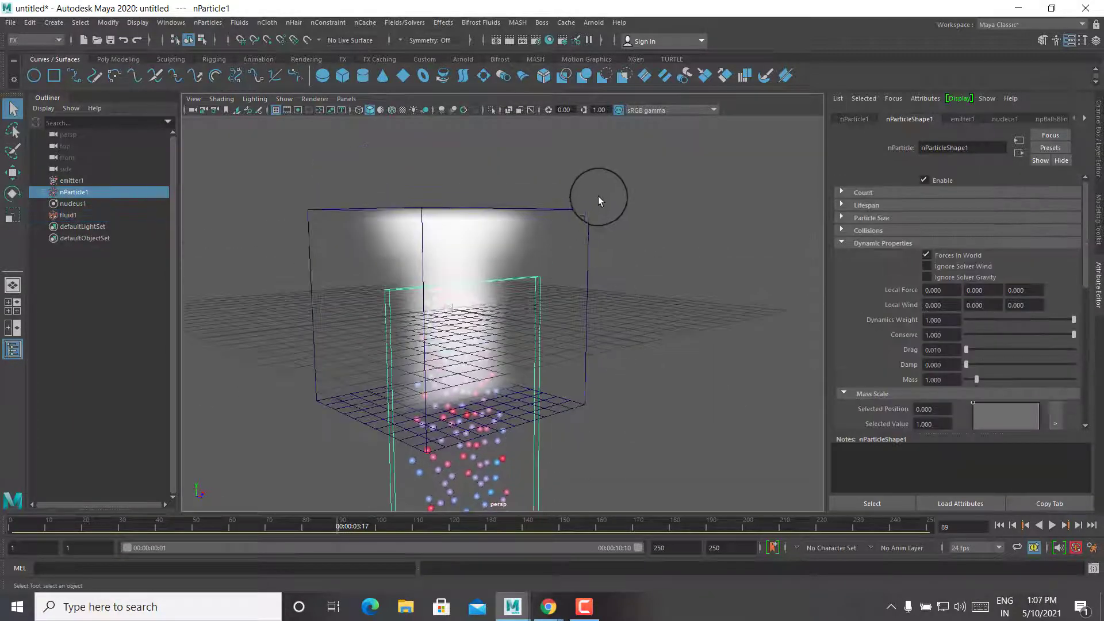
click(547, 291)
mouse_move(547, 291)
alt+mouse_down()
mouse_move(584, 382)
mouse_move(568, 364)
alt+mouse_up()
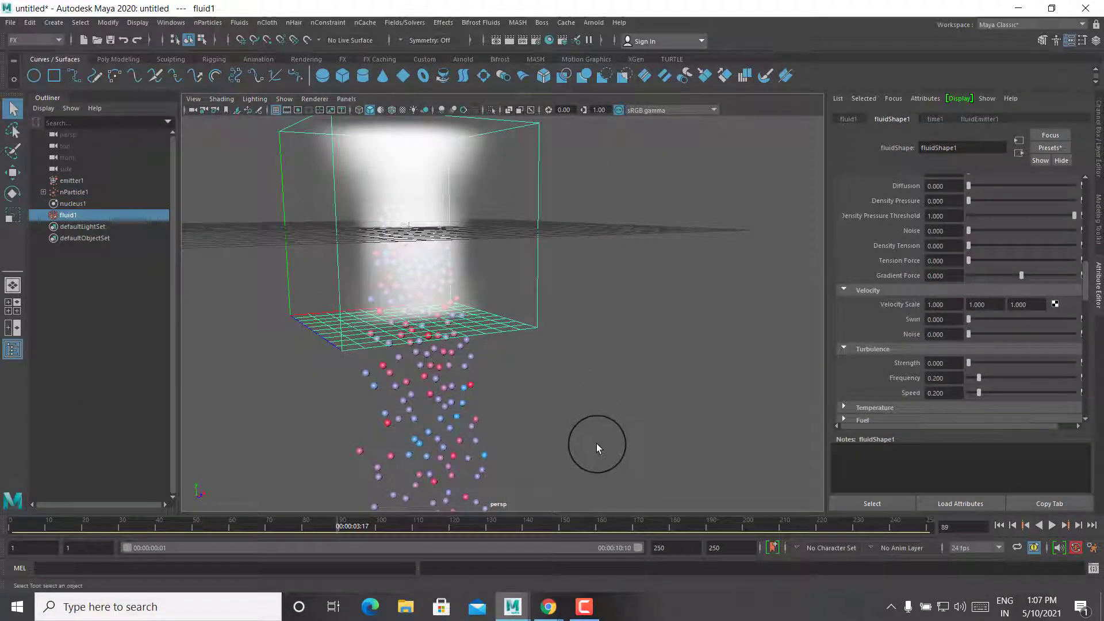
key(ctrl+z)
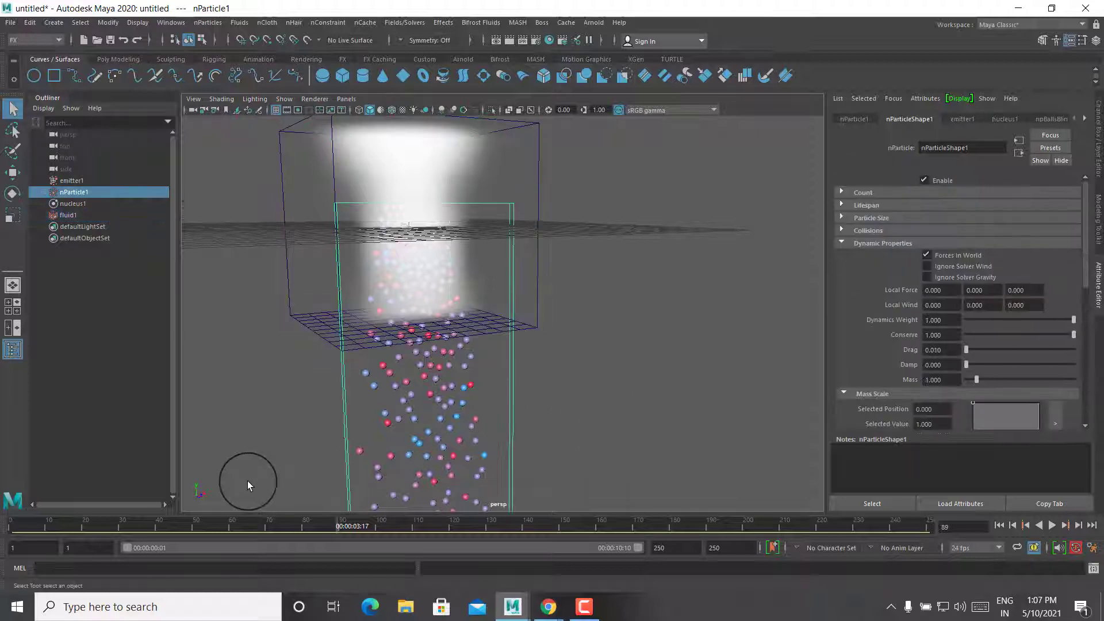
mouse_move(256, 484)
alt+mouse_down()
mouse_move(525, 358)
mouse_move(535, 382)
mouse_move(621, 395)
alt+mouse_up()
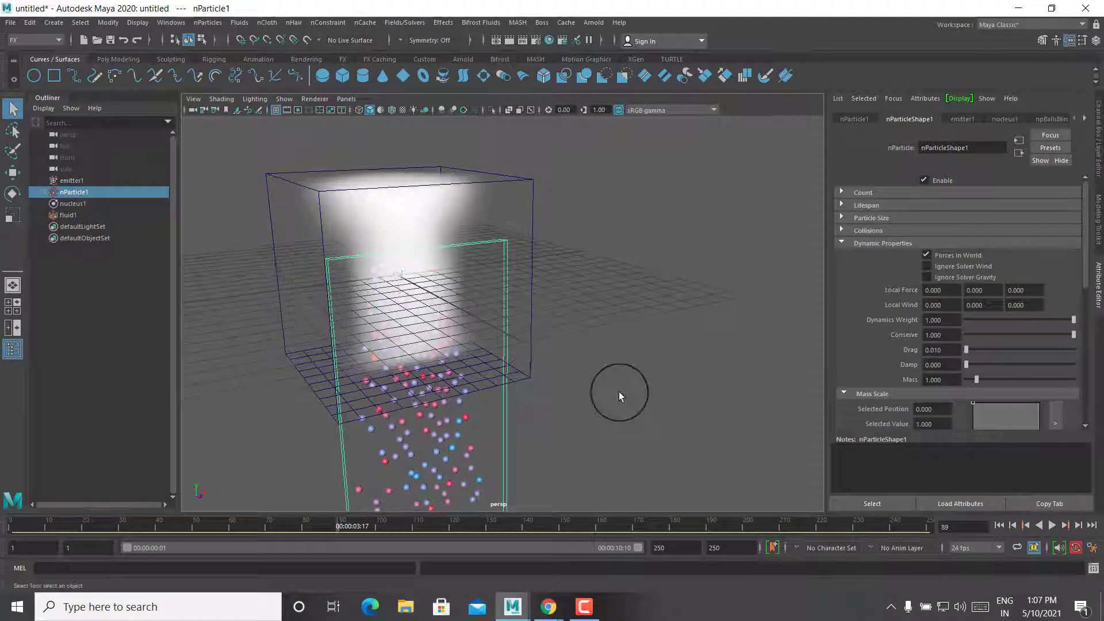
click(586, 424)
Step: Replay the smoke to frame 73, then reselect nParticle1 together with fluid1
click(999, 525)
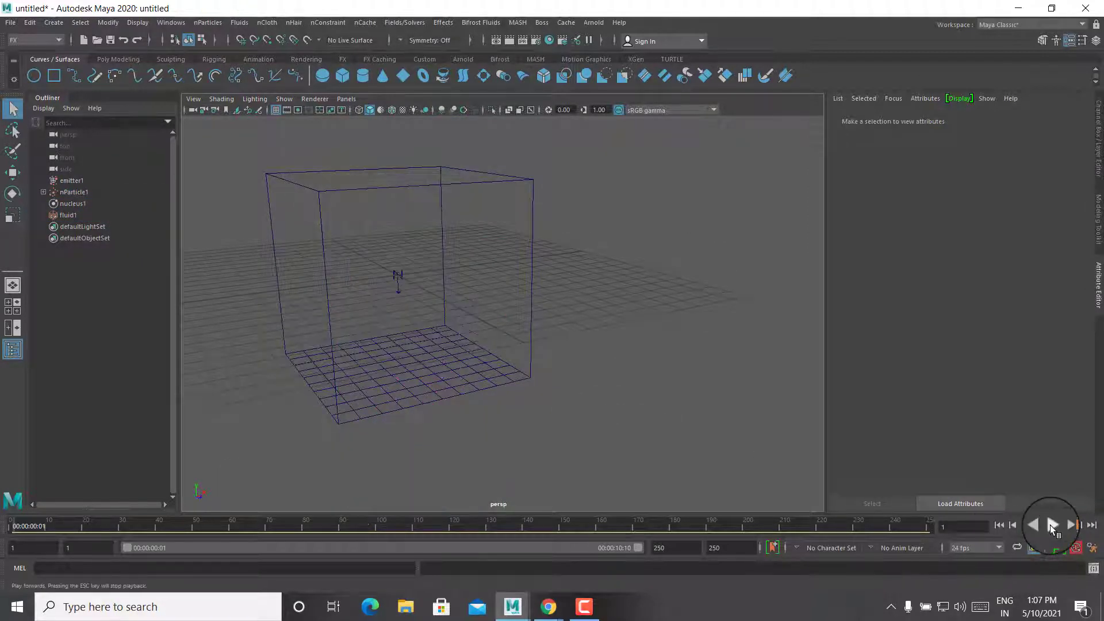
click(1051, 526)
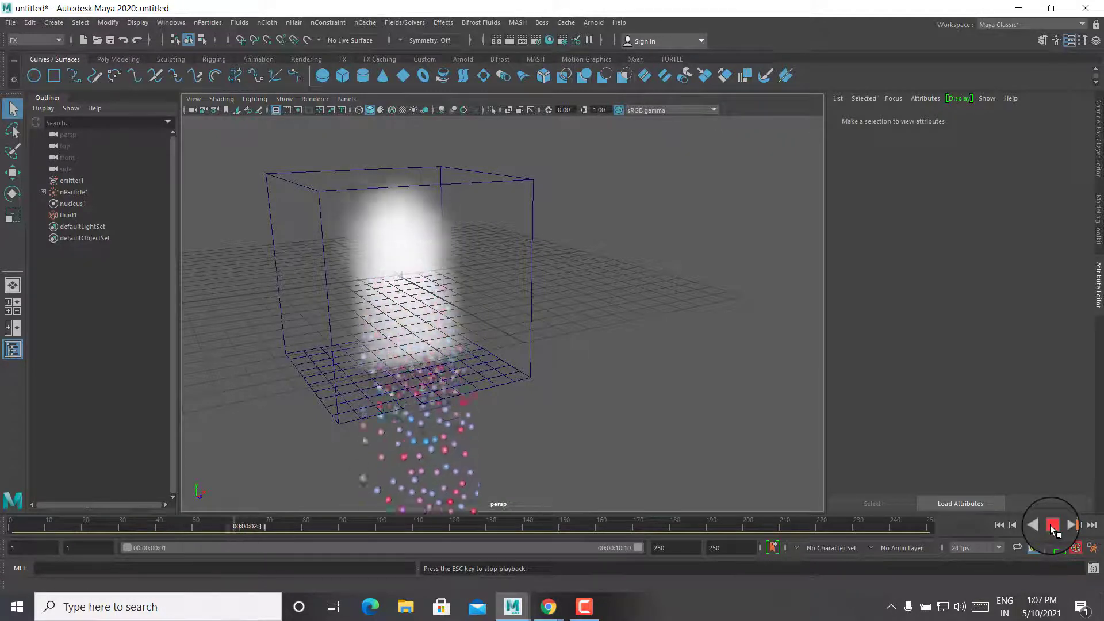
click(1052, 526)
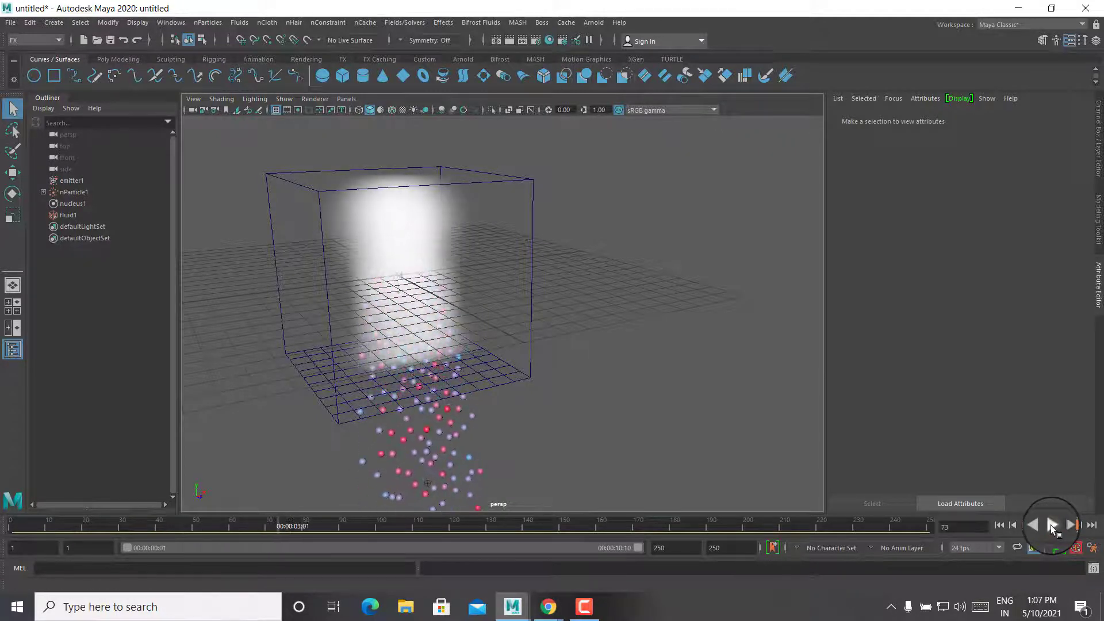
click(529, 443)
click(613, 381)
click(430, 477)
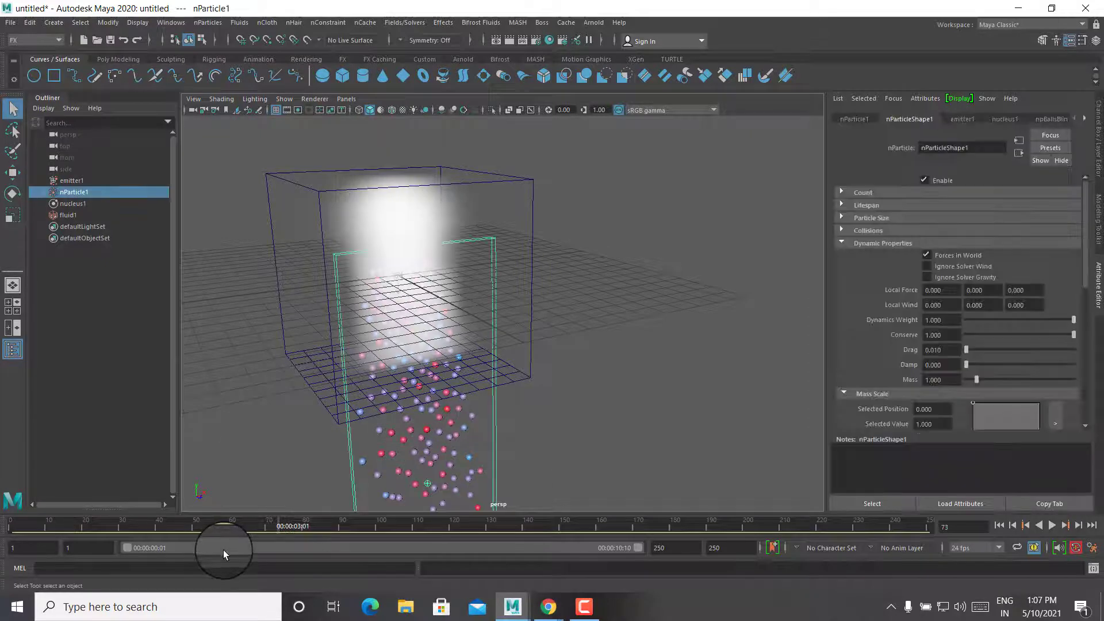
shift+drag(502, 192, 490, 195)
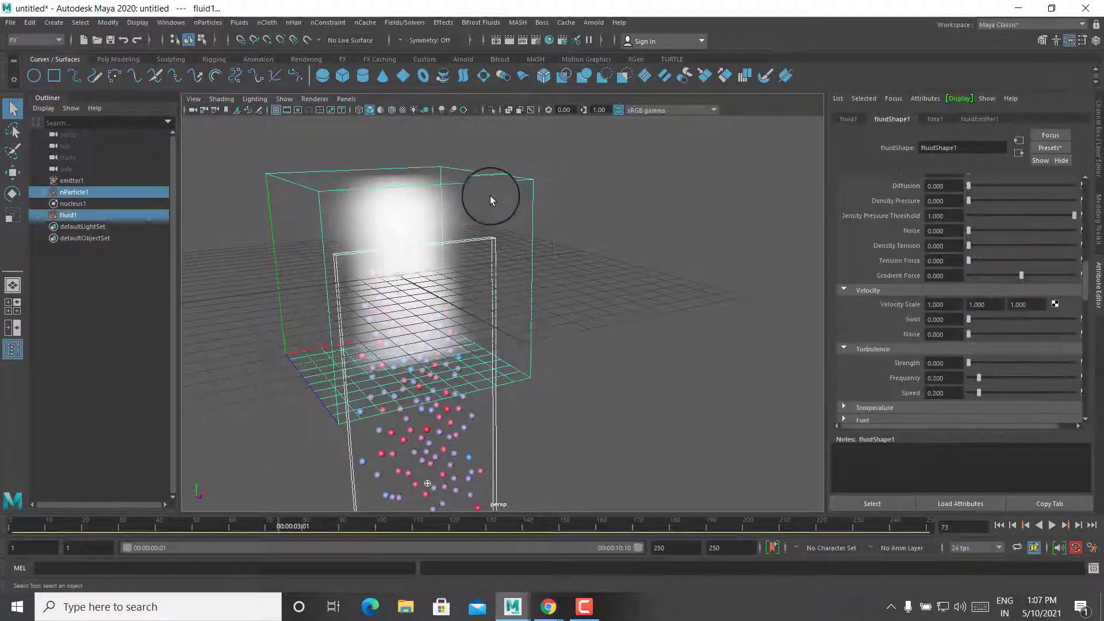
click(411, 24)
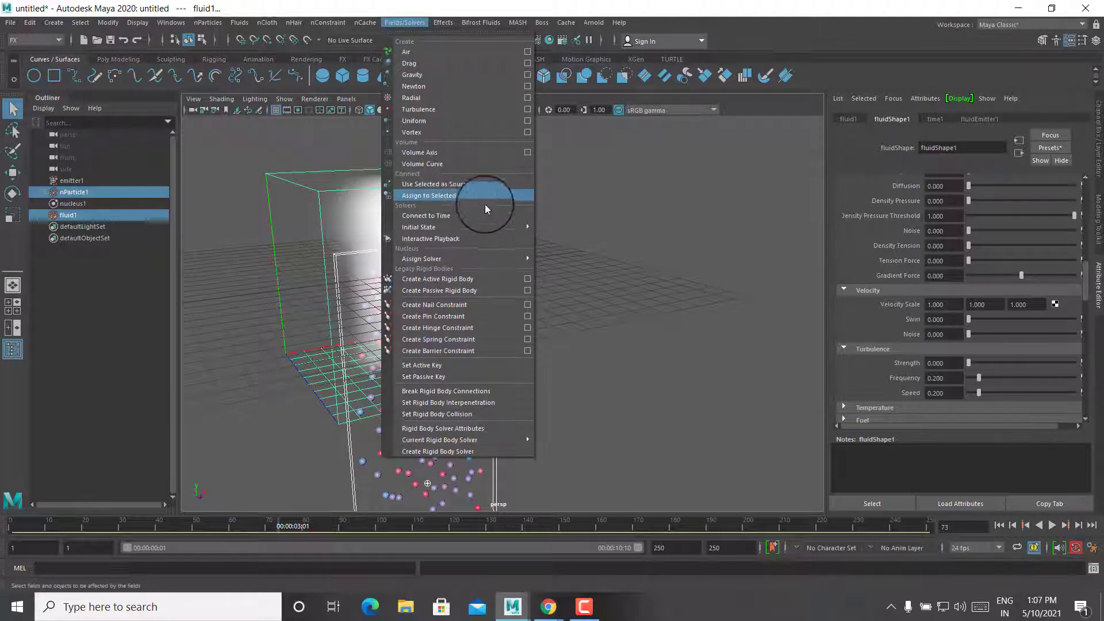
Step: Assign fluid1 as a field on nParticle1 and replay from the first frame
mouse_move(420, 227)
click(591, 228)
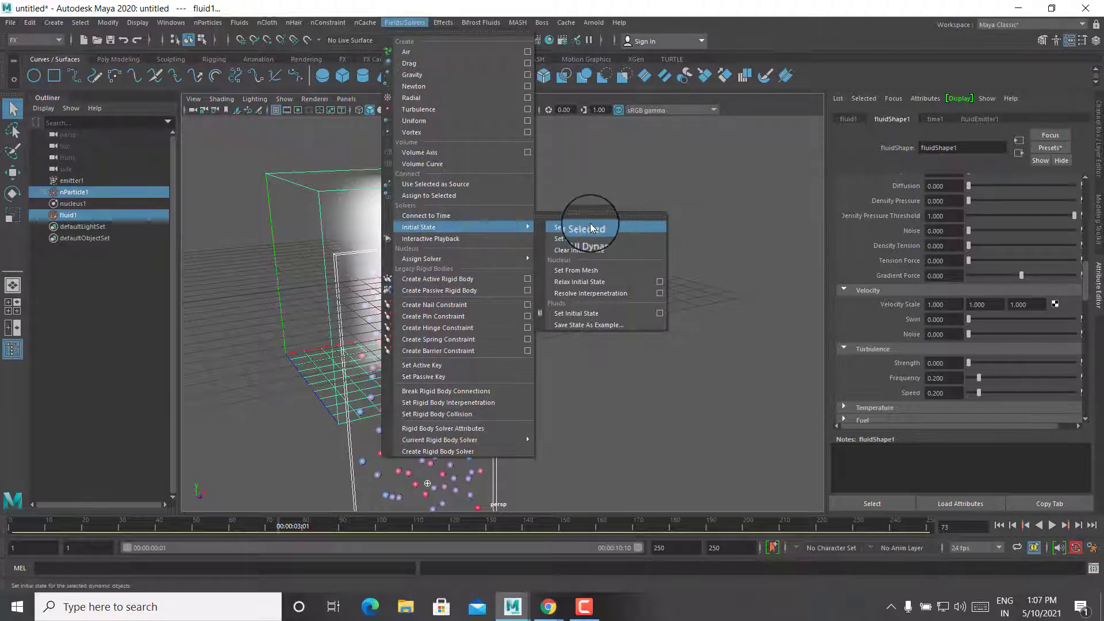
click(457, 194)
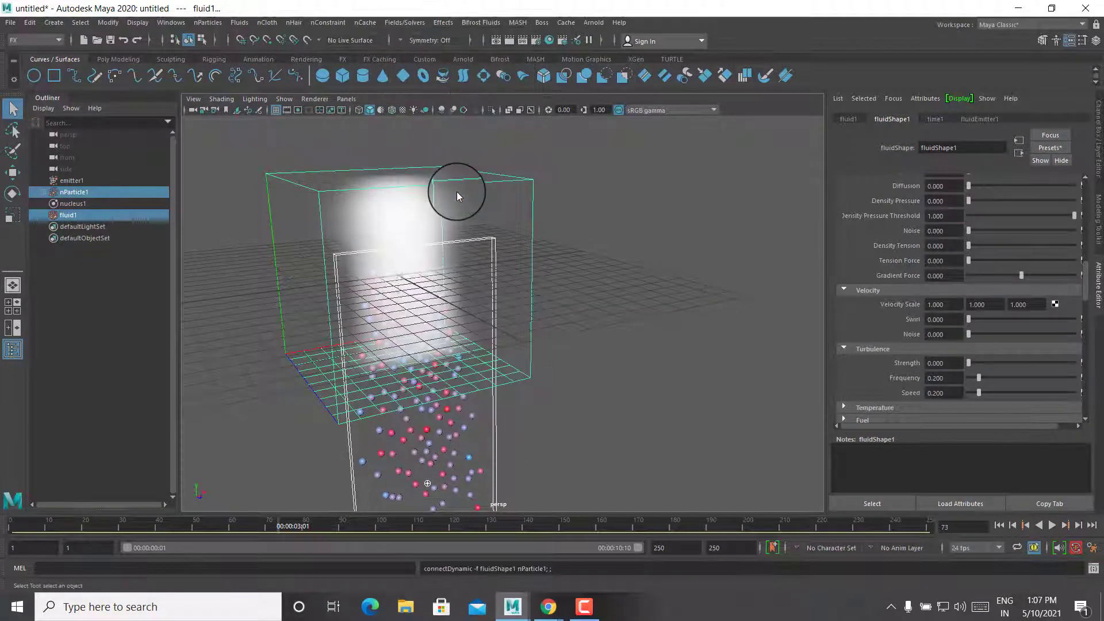
click(1000, 525)
click(1053, 525)
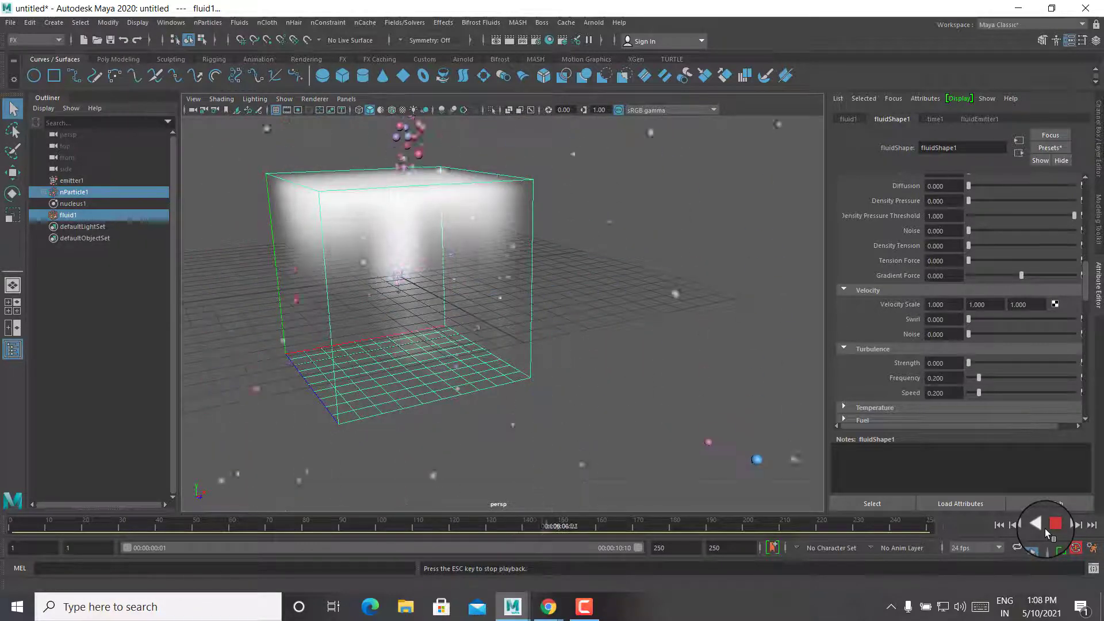
click(1043, 528)
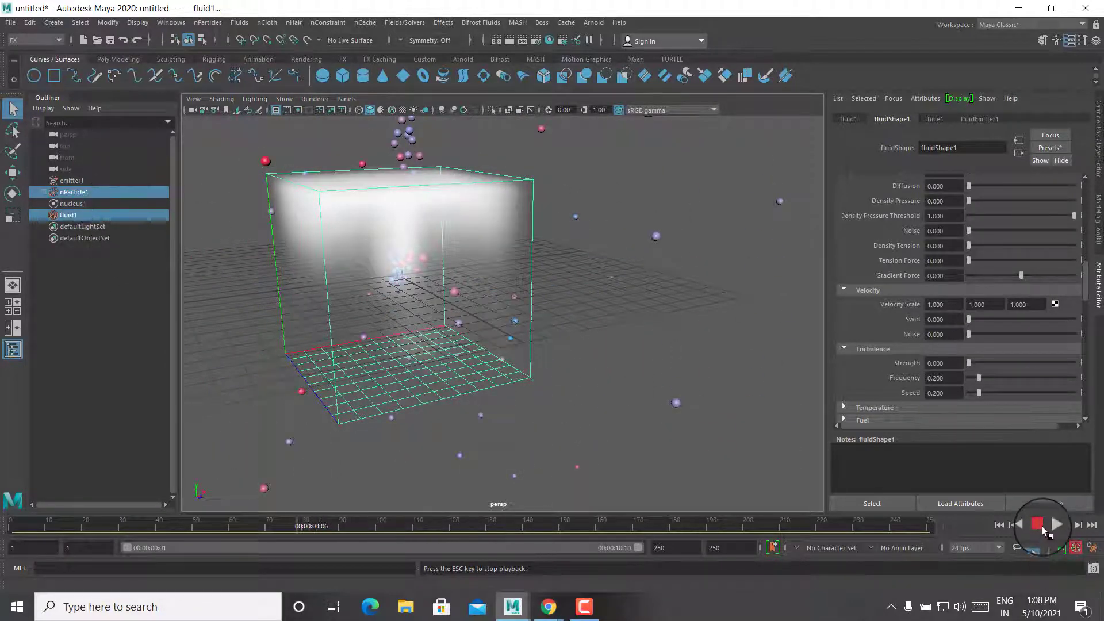
click(999, 525)
click(1053, 527)
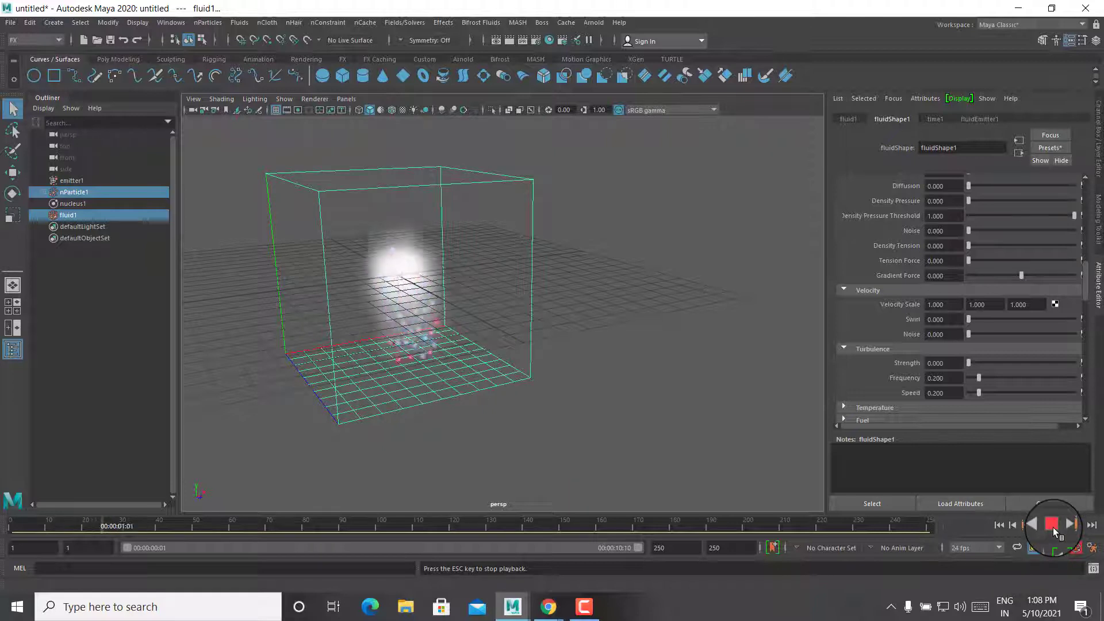
click(1054, 527)
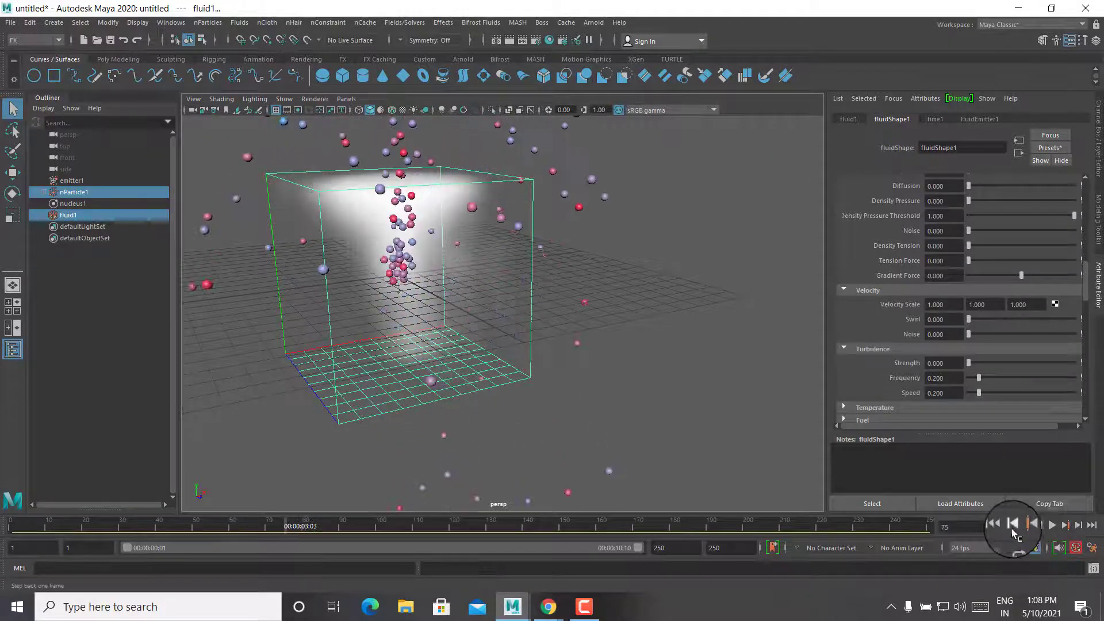
click(1003, 527)
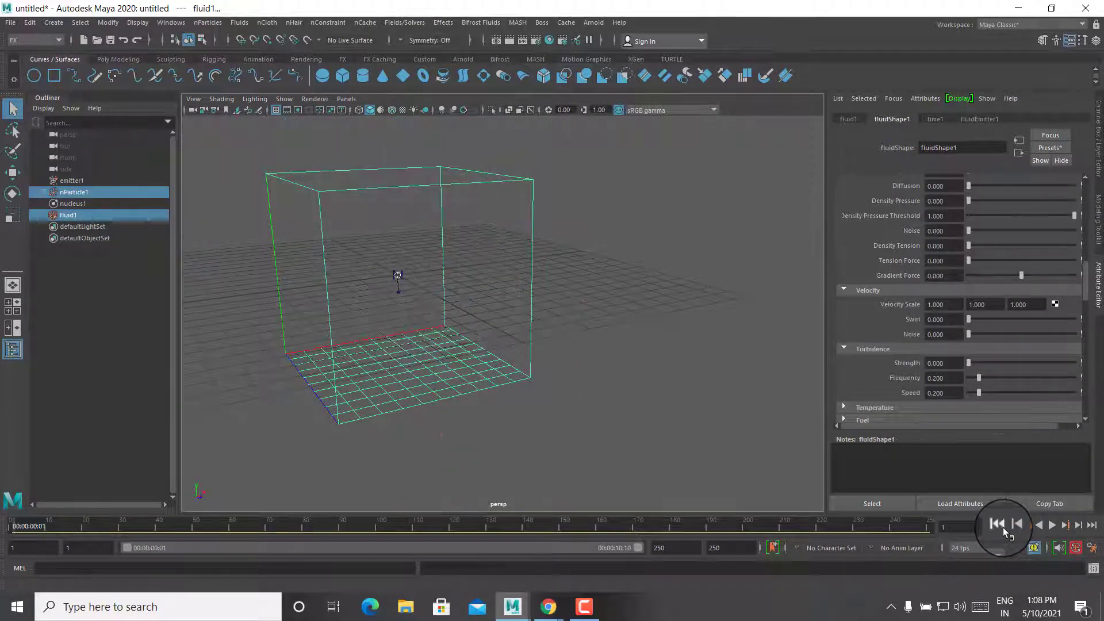
click(1054, 527)
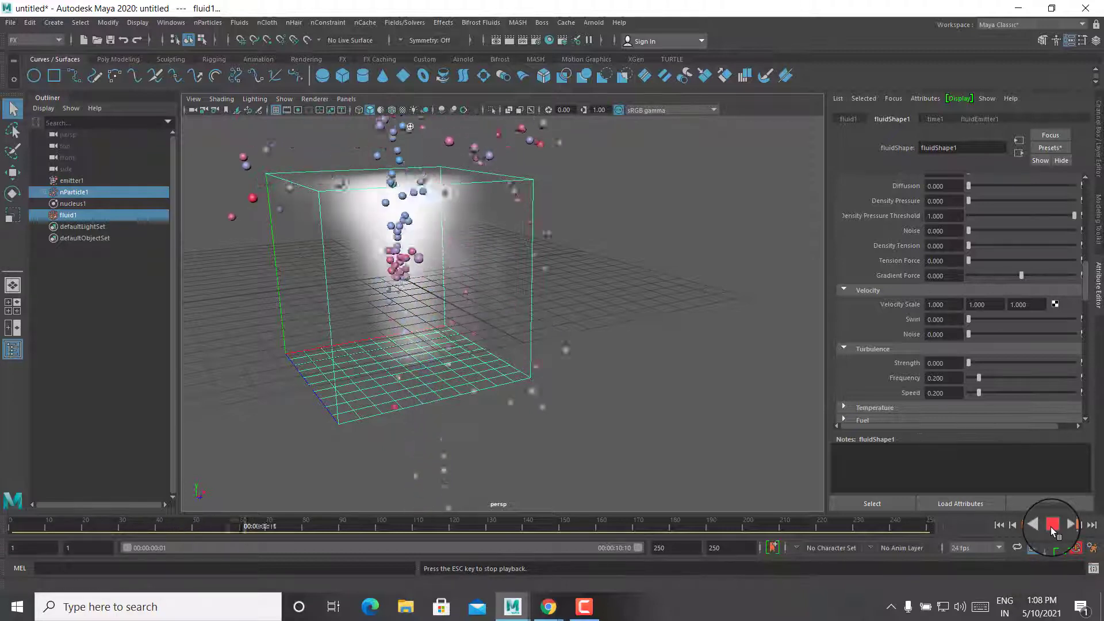
click(1052, 525)
click(1002, 527)
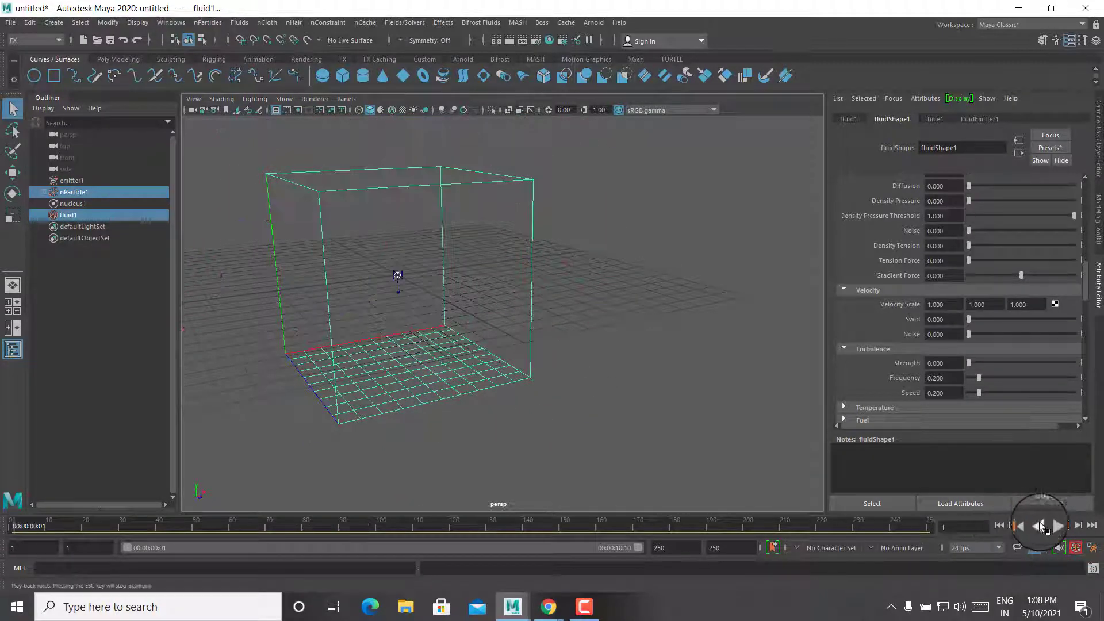
click(1052, 526)
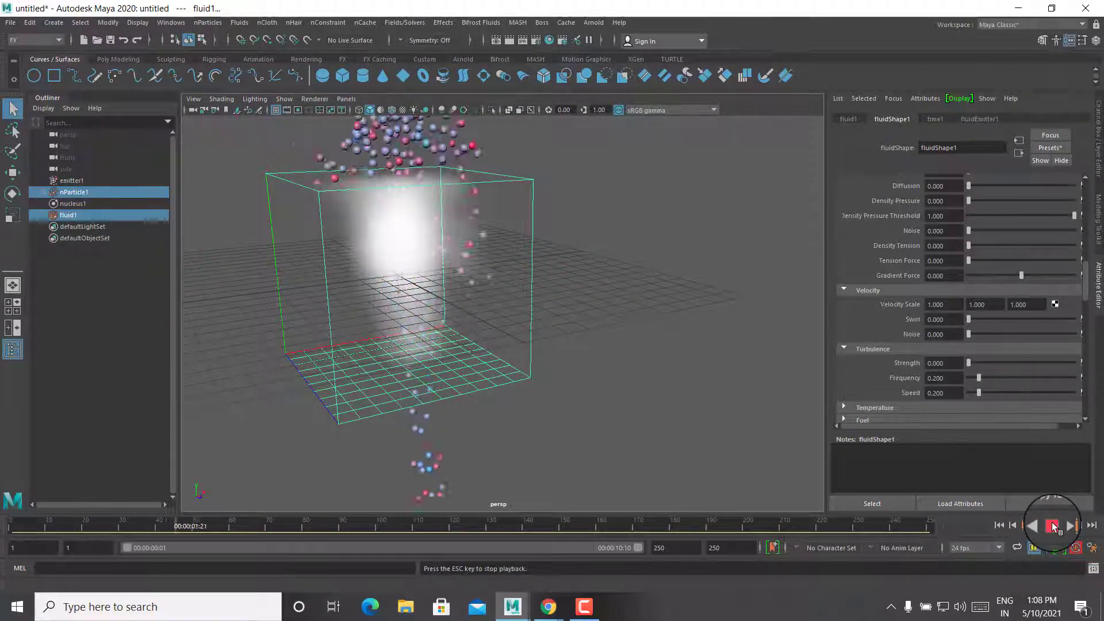
click(1051, 525)
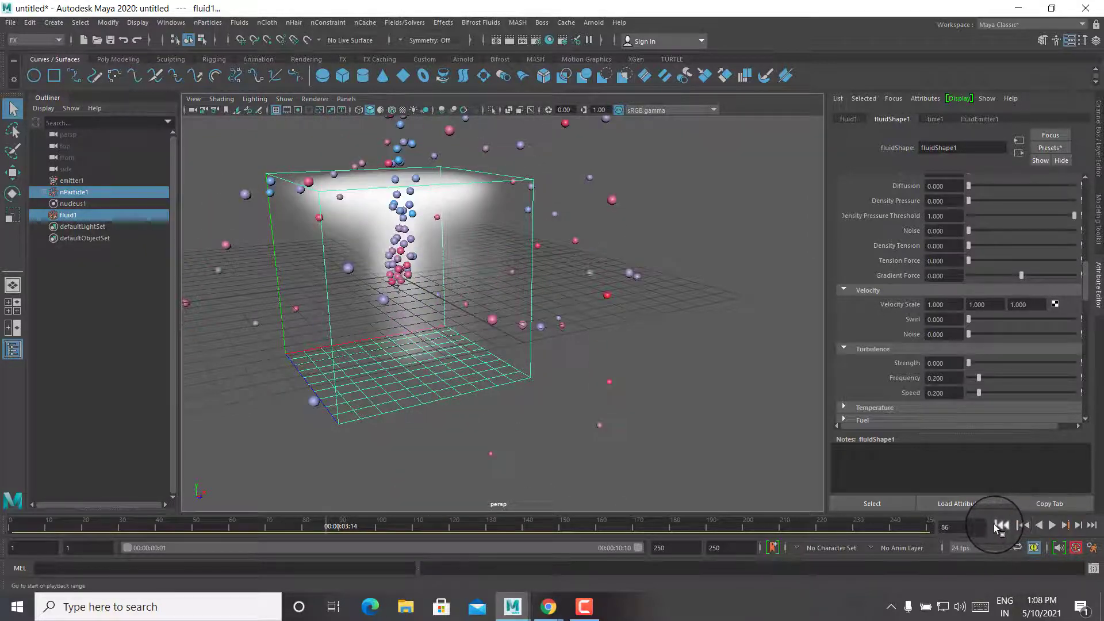
click(994, 525)
click(1053, 526)
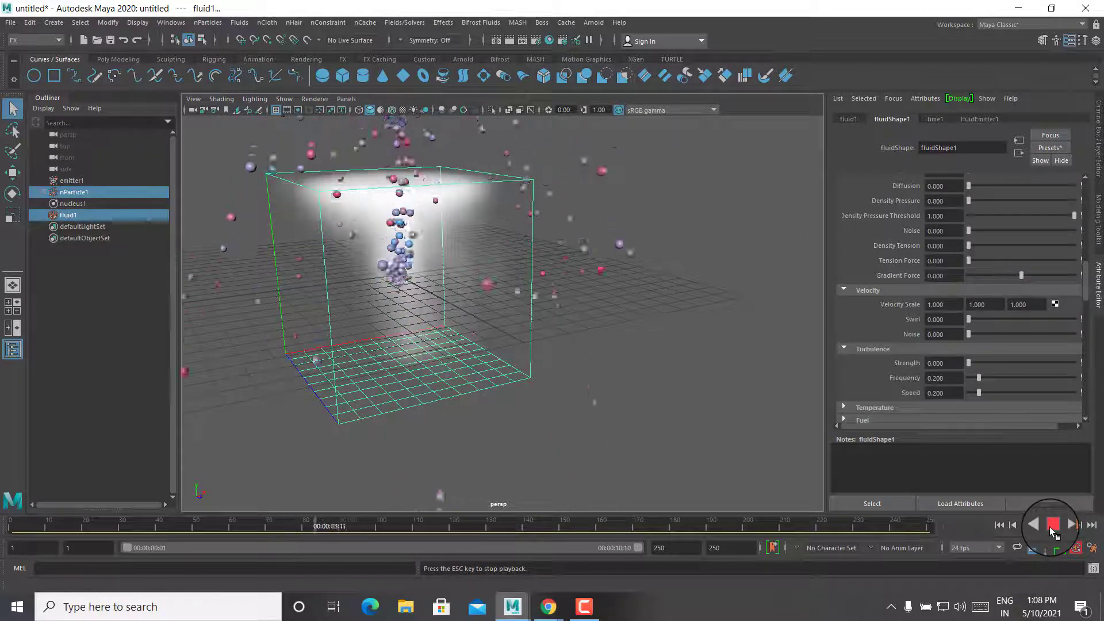
click(1050, 527)
click(1005, 526)
click(1052, 528)
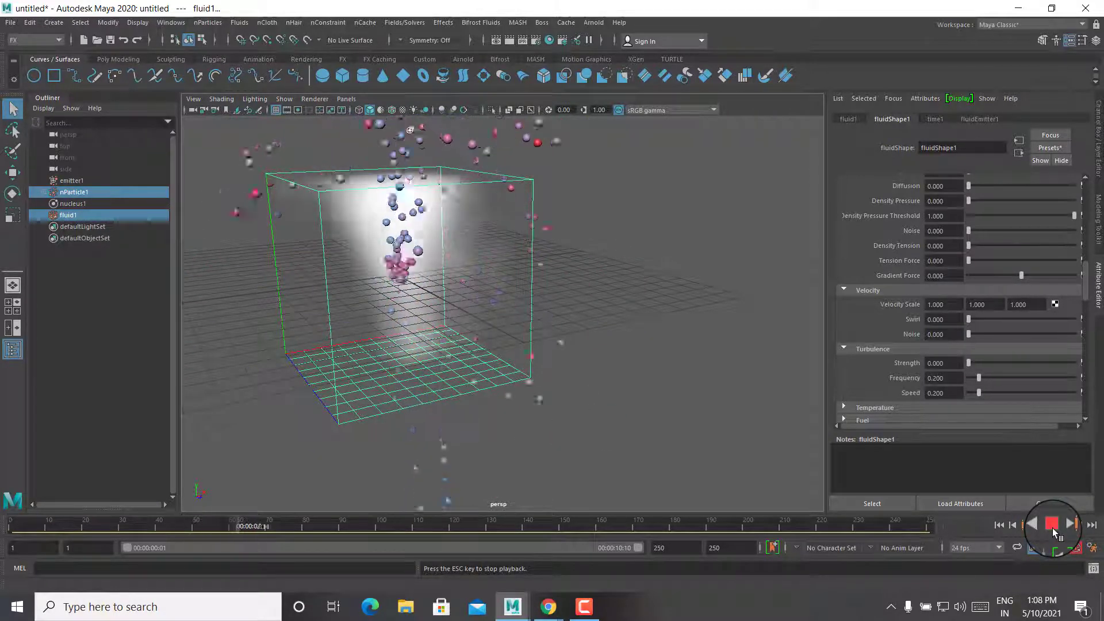
click(1052, 528)
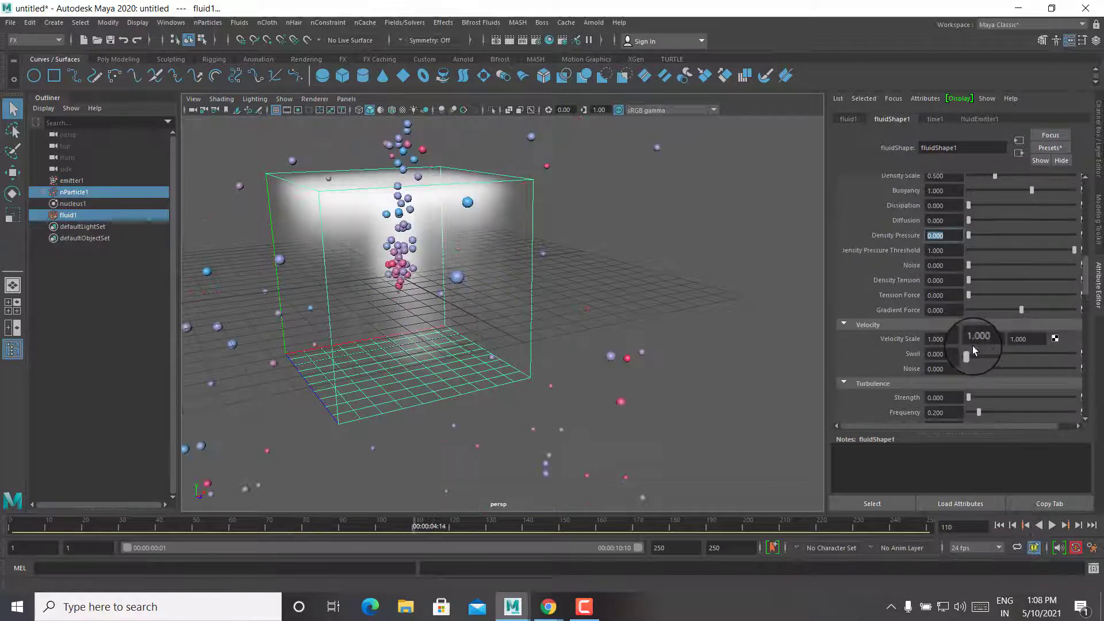
Step: Show fluidEmitter1's attributes and replay the simulation from frame 1
click(980, 119)
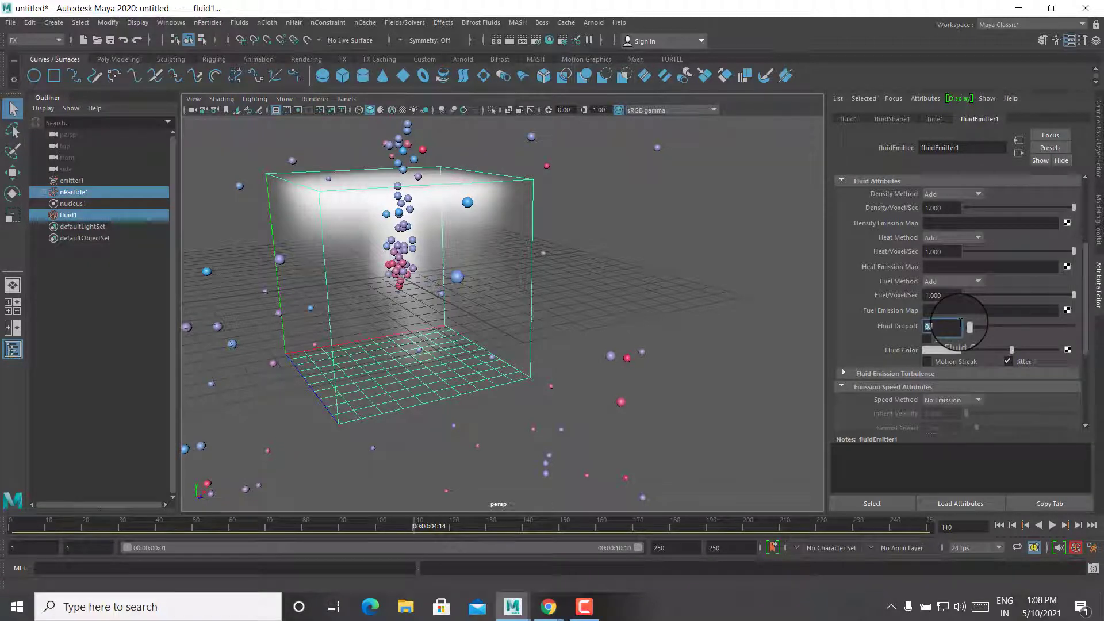
click(997, 525)
click(1052, 524)
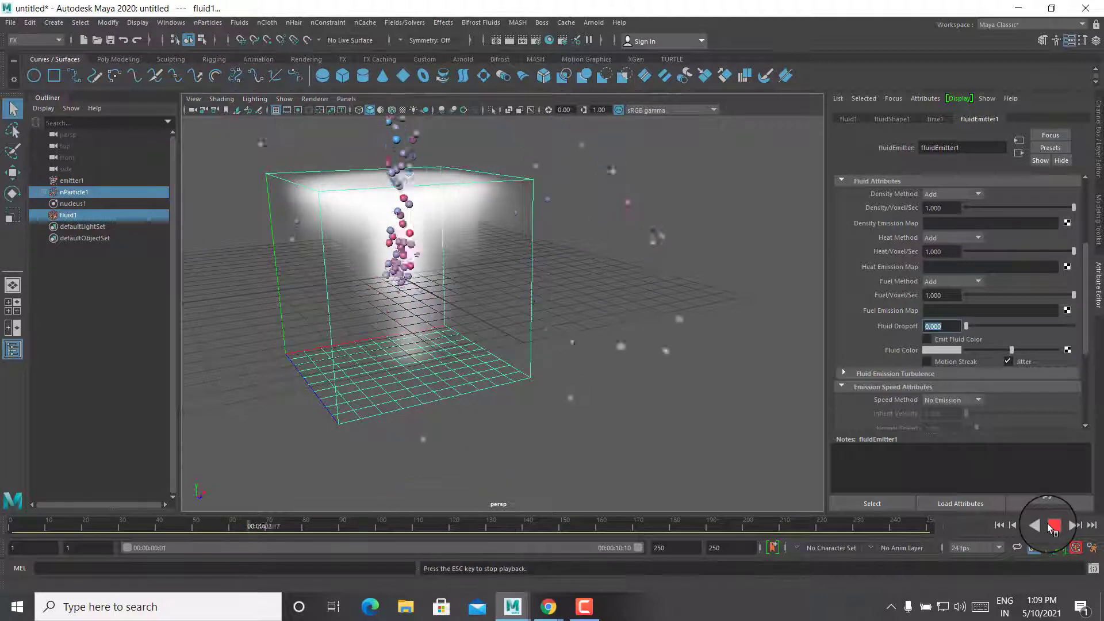
key(Escape)
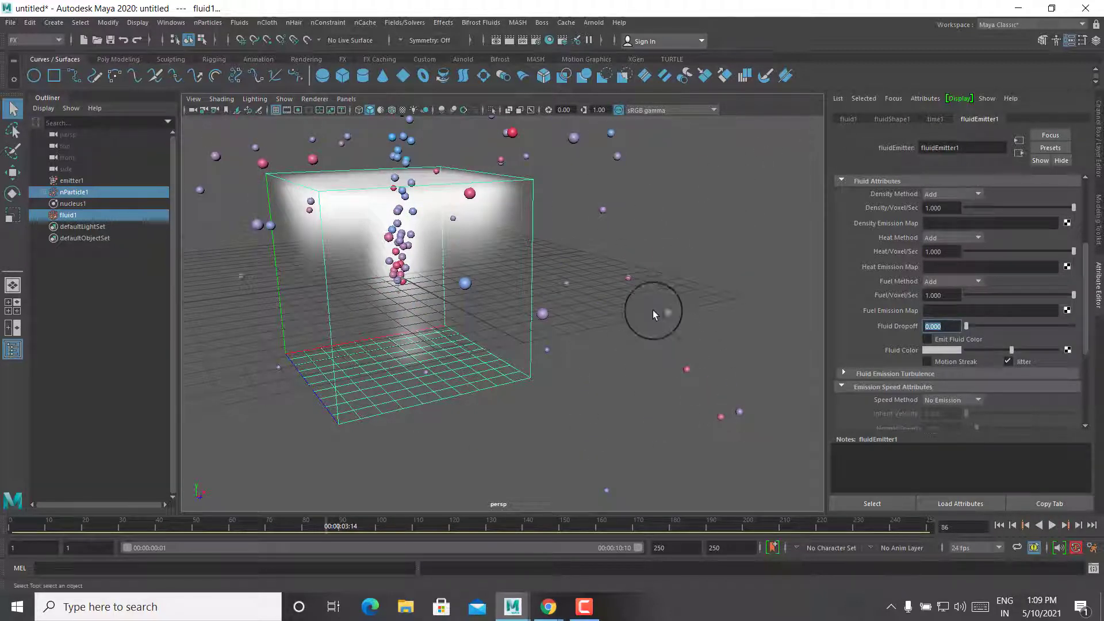
Step: Set emitter1's Rate (Particles/Sec) to 10
click(699, 448)
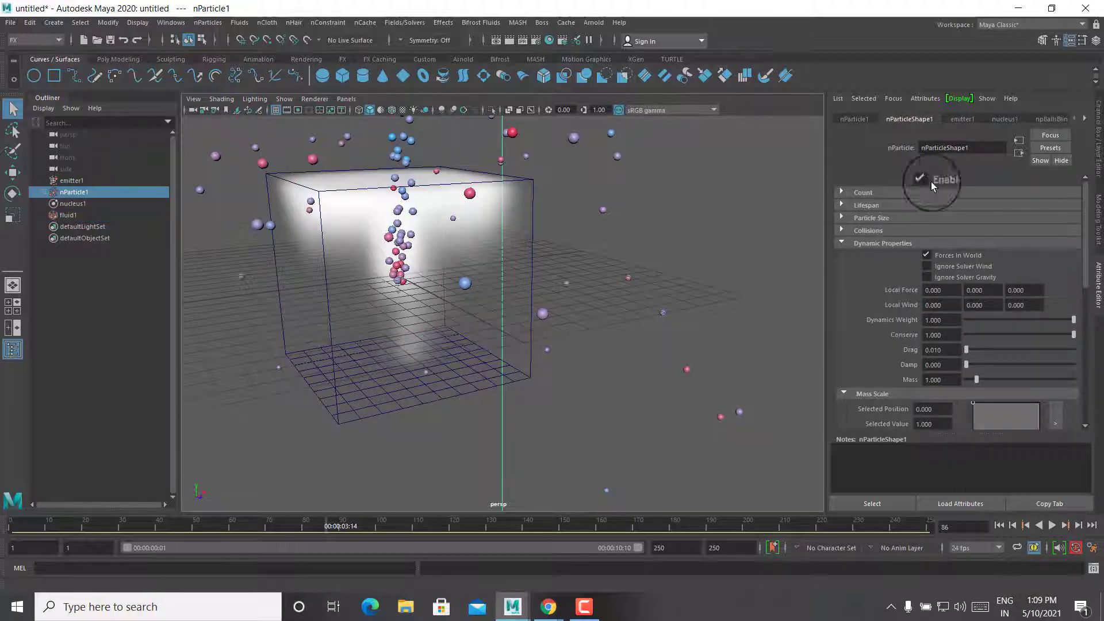
click(81, 182)
double_click(943, 332)
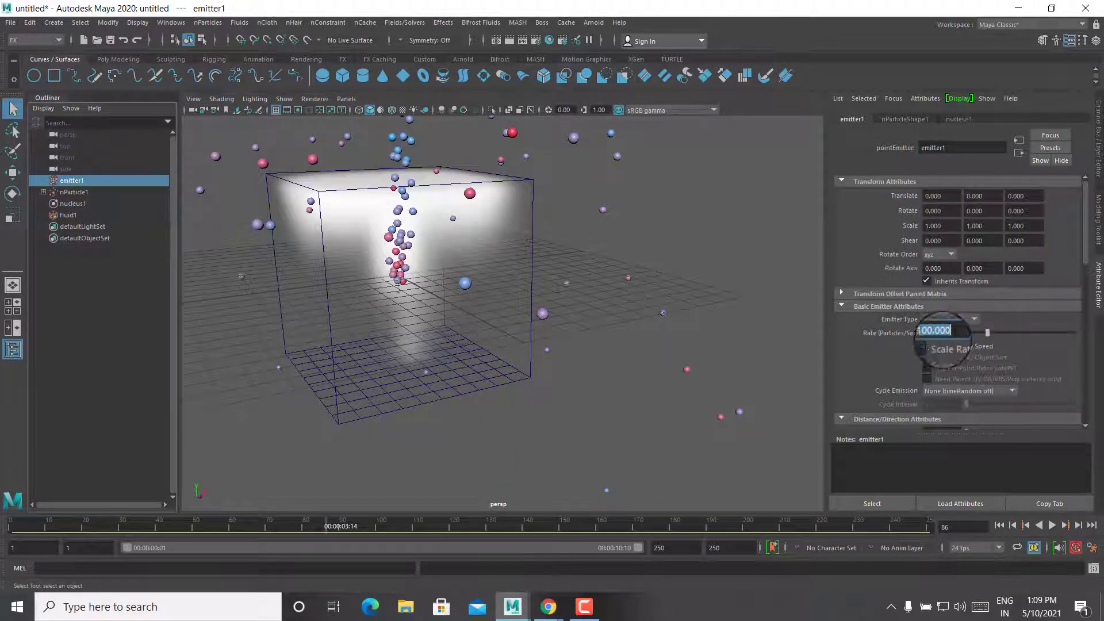
text(10)
key(Return)
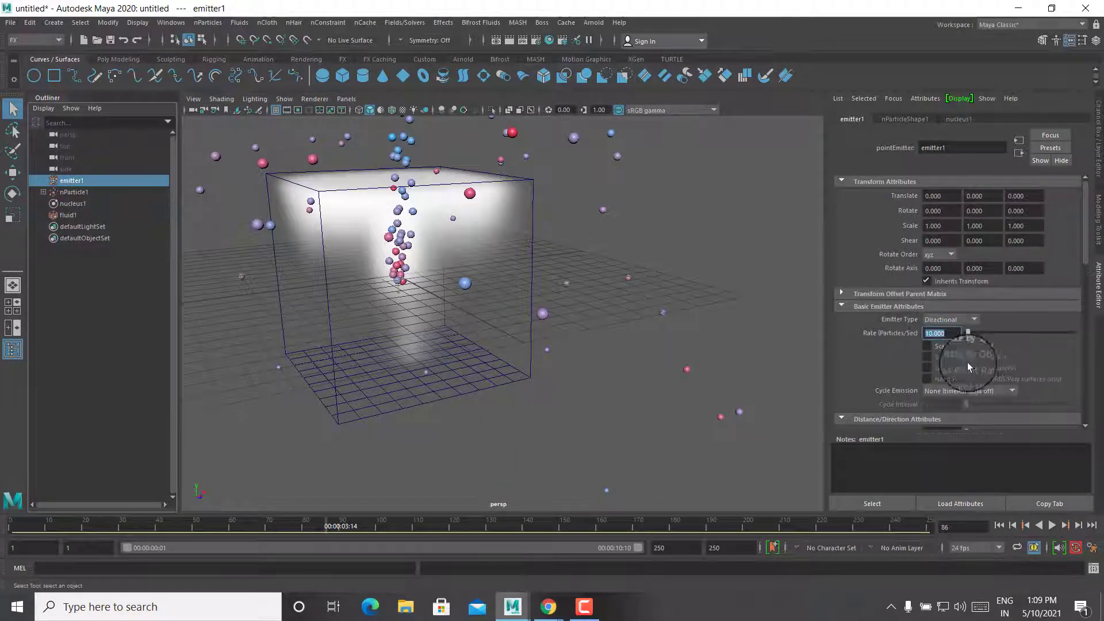
click(1021, 524)
Step: Play the sparser particle stream and orbit around the container to review it
click(1054, 524)
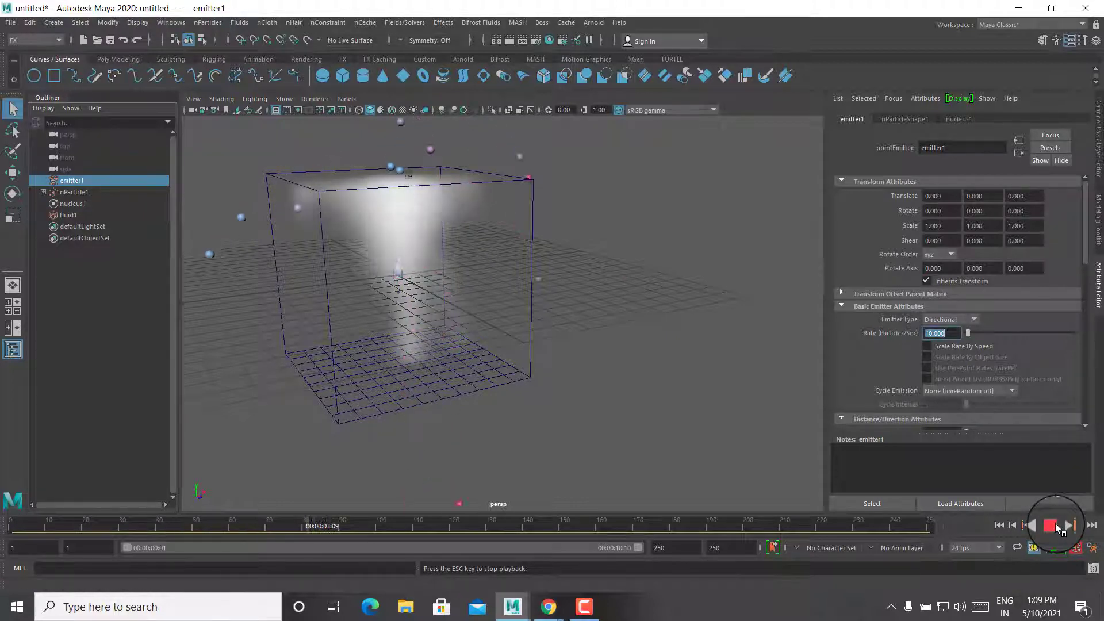
click(1054, 523)
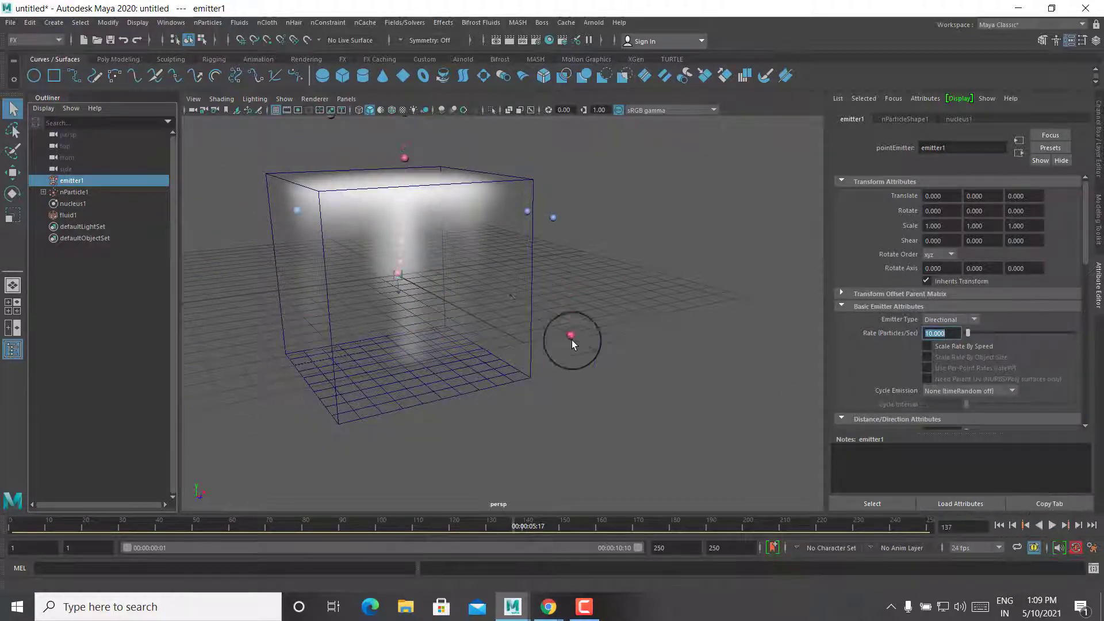
alt+right_drag(571, 340, 524, 330)
alt+drag(523, 330, 547, 171)
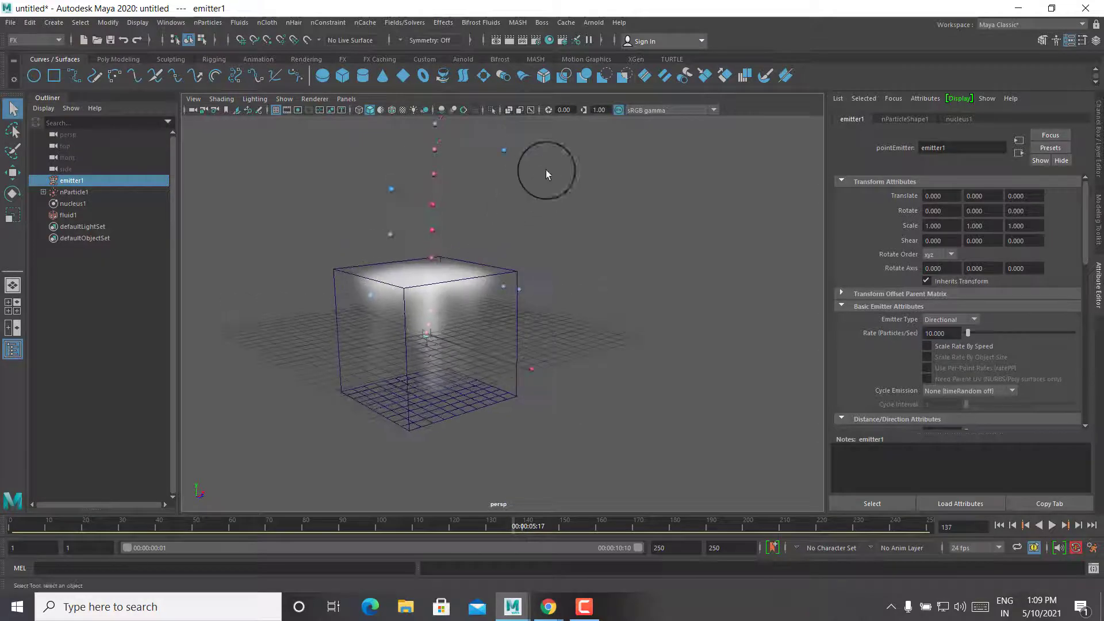
click(456, 183)
mouse_move(709, 416)
alt+mouse_down()
mouse_move(608, 427)
mouse_move(547, 387)
mouse_move(565, 360)
mouse_move(579, 481)
mouse_move(575, 375)
mouse_move(514, 407)
alt+mouse_up()
Step: Select fluid1 and expand its Auto Resize settings
click(514, 407)
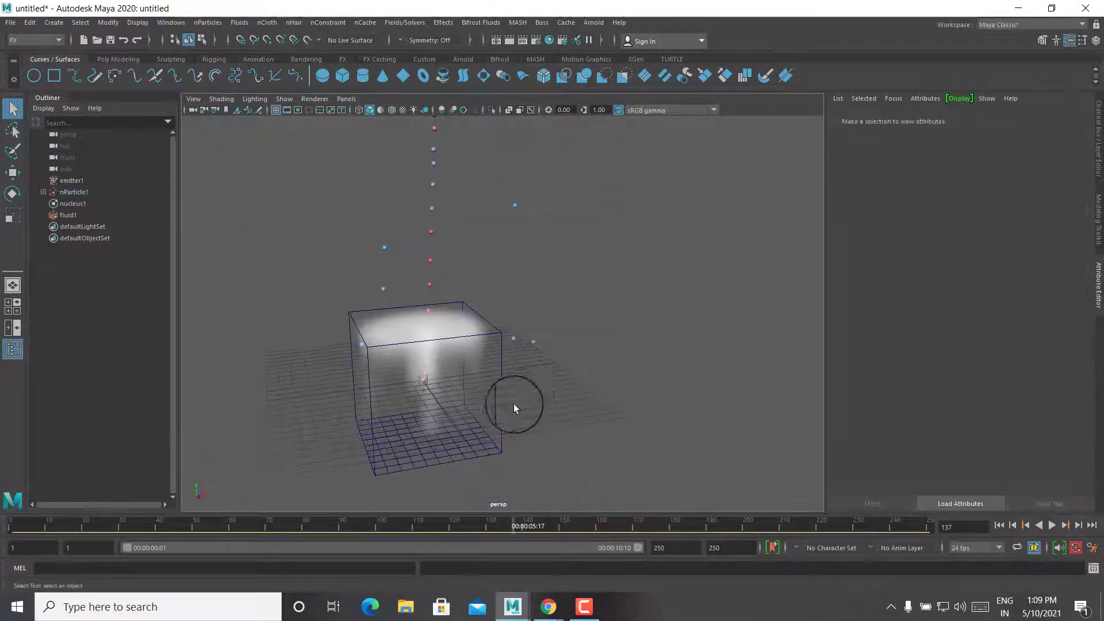
click(497, 408)
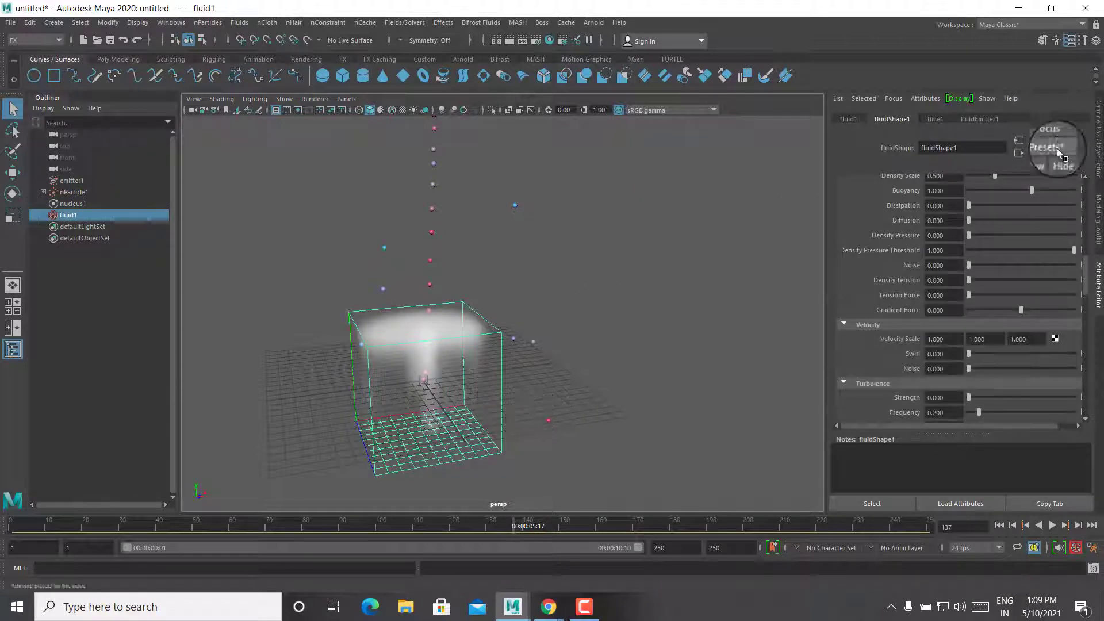
scroll(923, 241, down, 5)
click(920, 281)
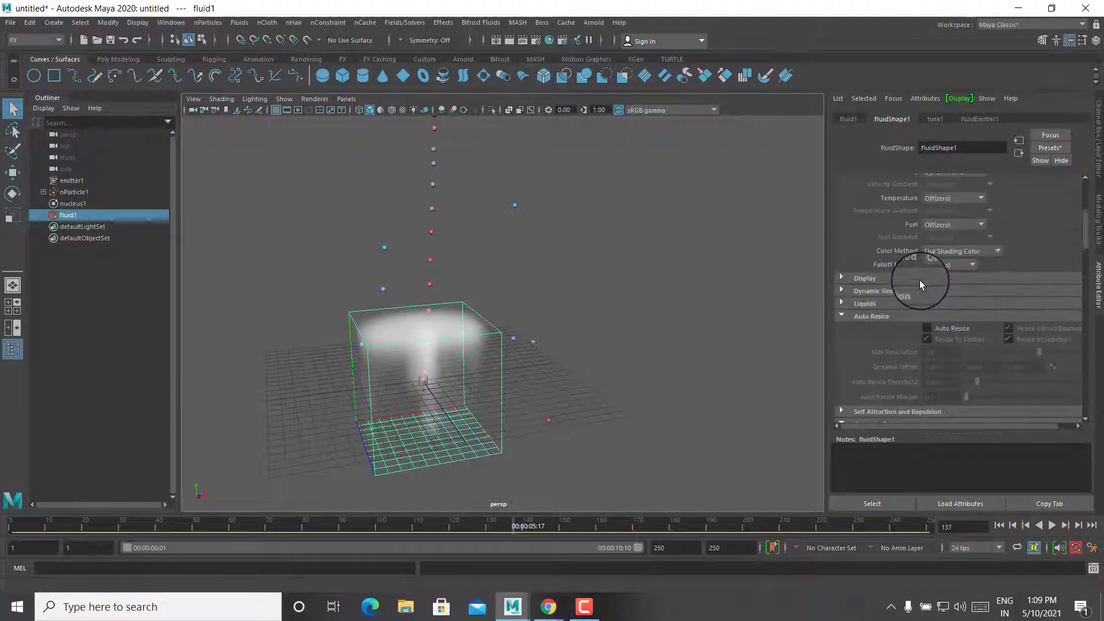
Step: Replay from frame 1, pause, and dolly in for a closer look at the plume
click(1002, 524)
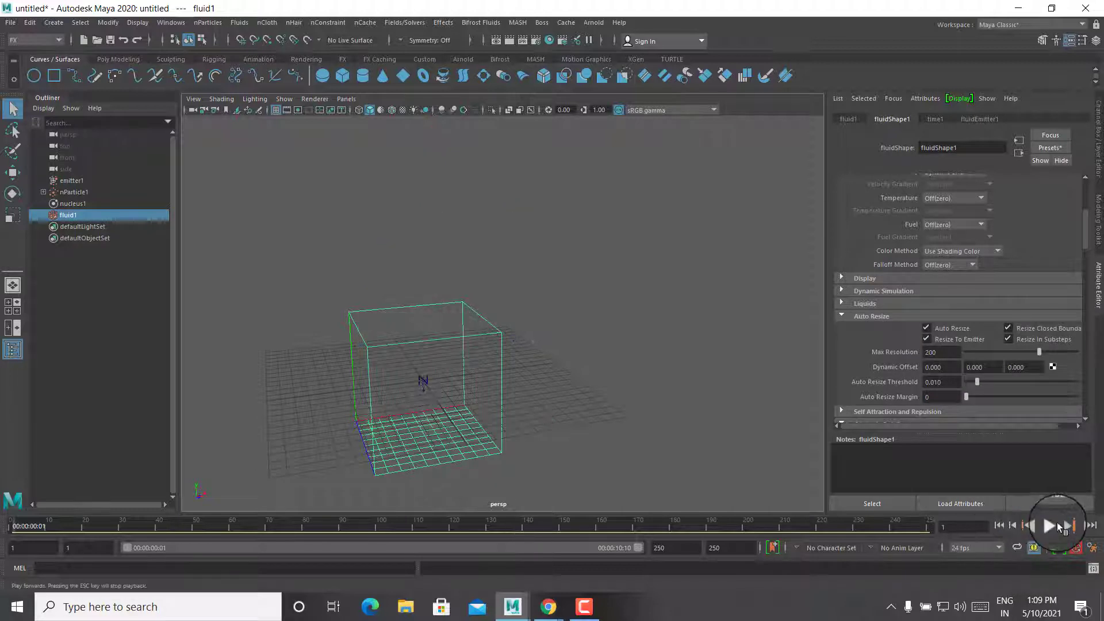
click(1054, 525)
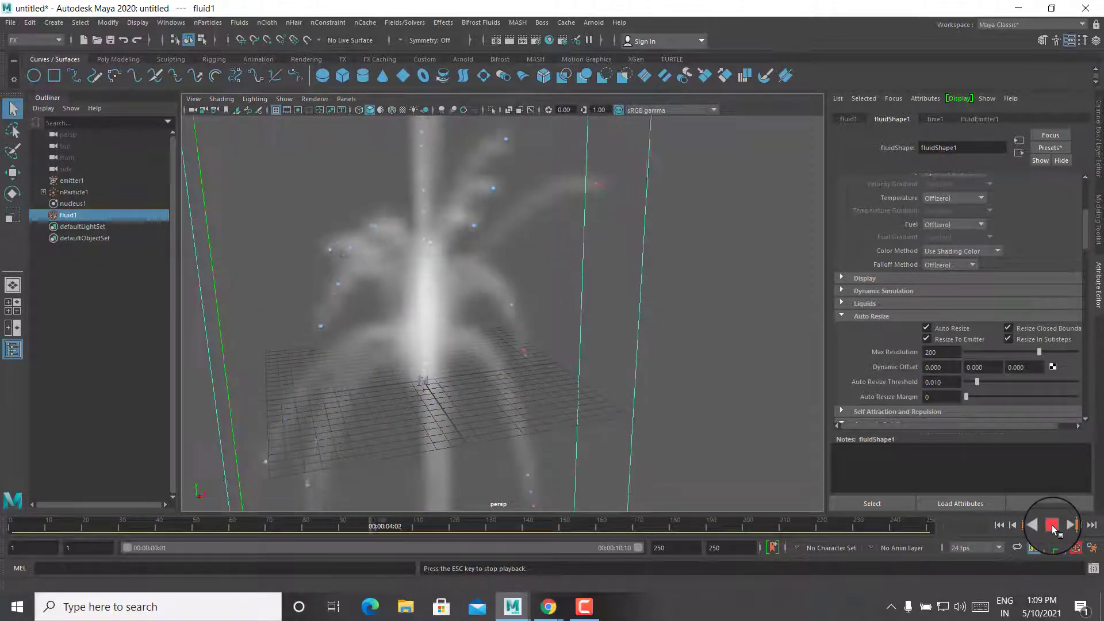
click(1053, 525)
alt+drag(592, 333, 815, 331)
alt+right_drag(815, 330, 743, 361)
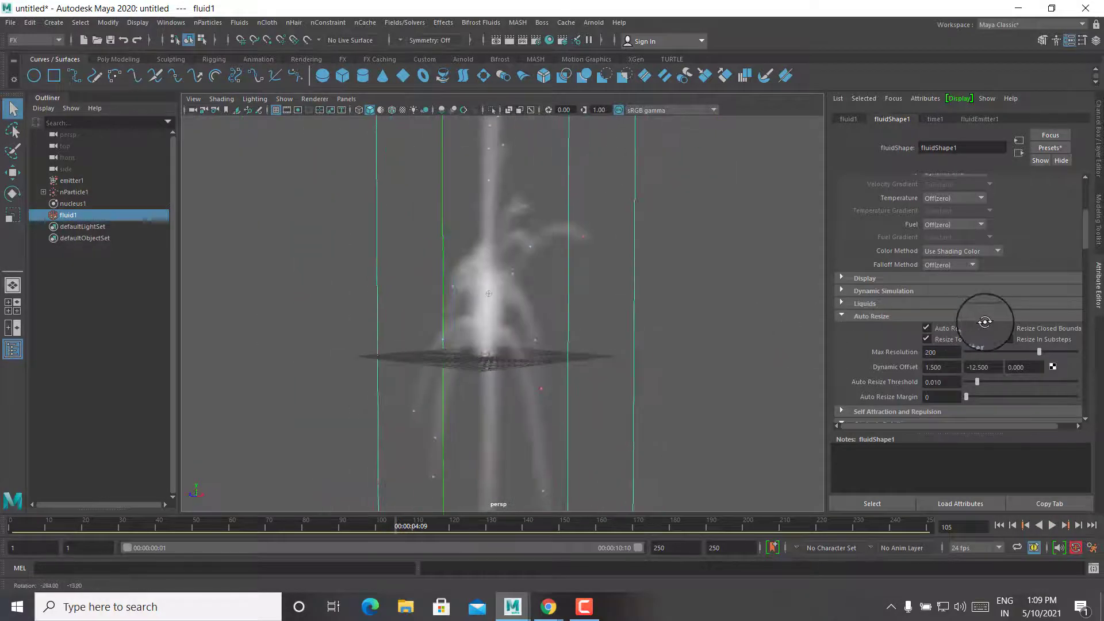
mouse_move(742, 361)
alt+mouse_down()
mouse_move(759, 333)
mouse_move(666, 304)
alt+mouse_up()
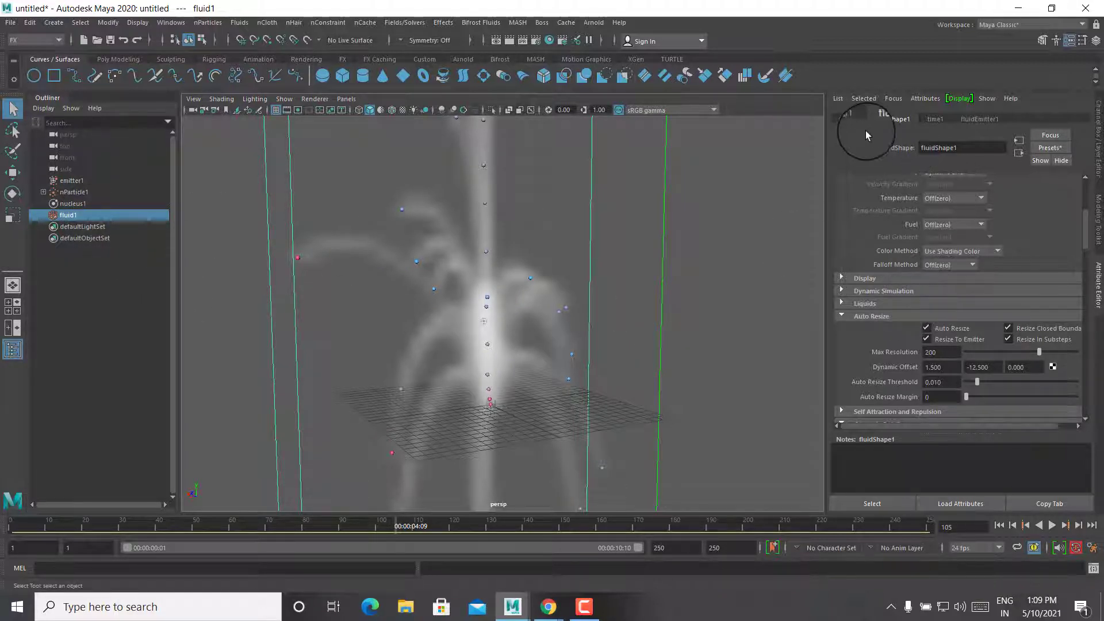
click(75, 277)
Step: Set fluid1's Turbulence Strength to 5 under Contents Details
click(86, 215)
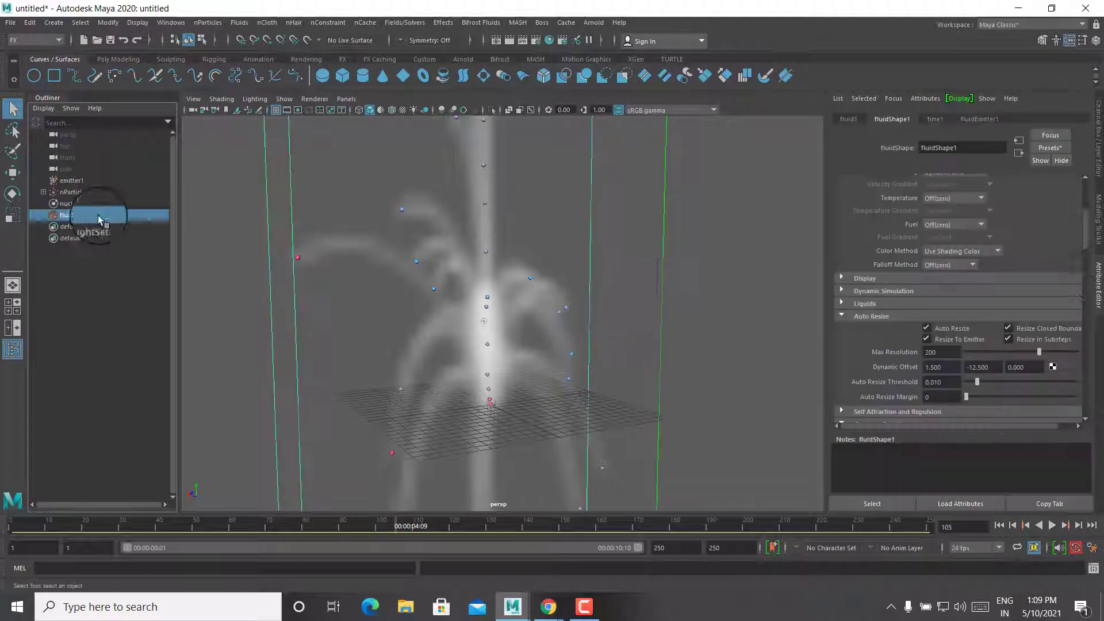
click(875, 309)
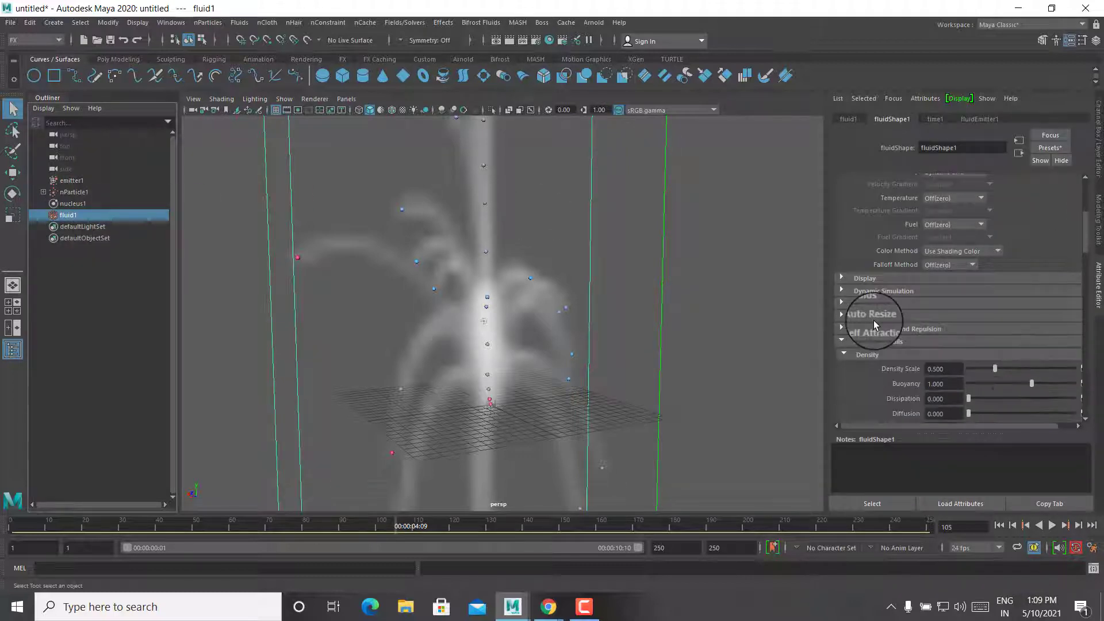
click(931, 333)
scroll(933, 335, down, 3)
scroll(938, 333, down, 3)
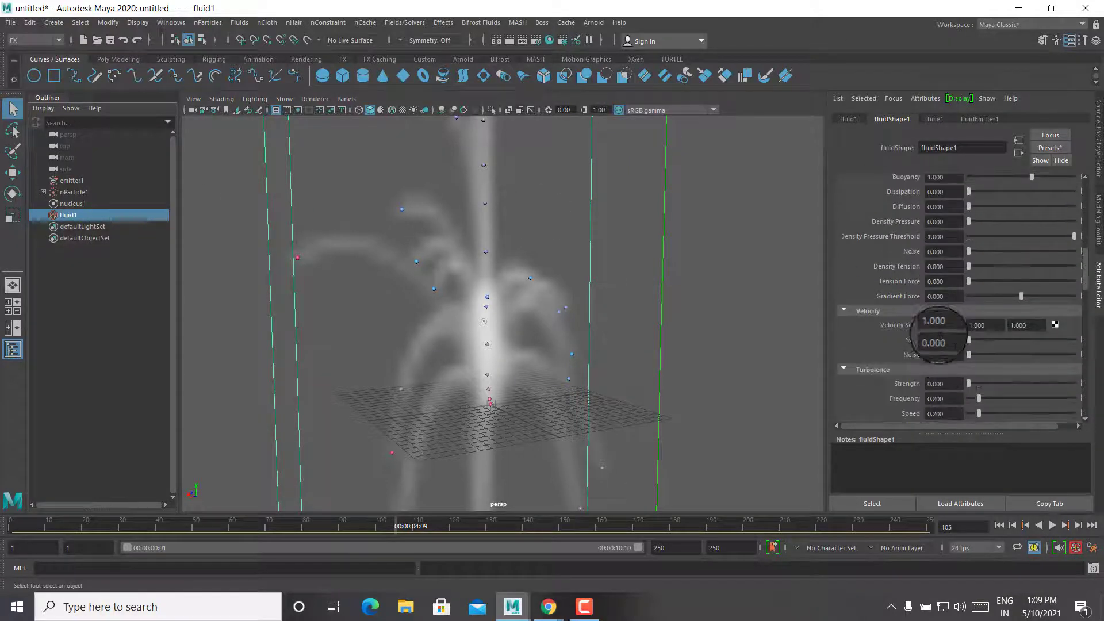
click(948, 383)
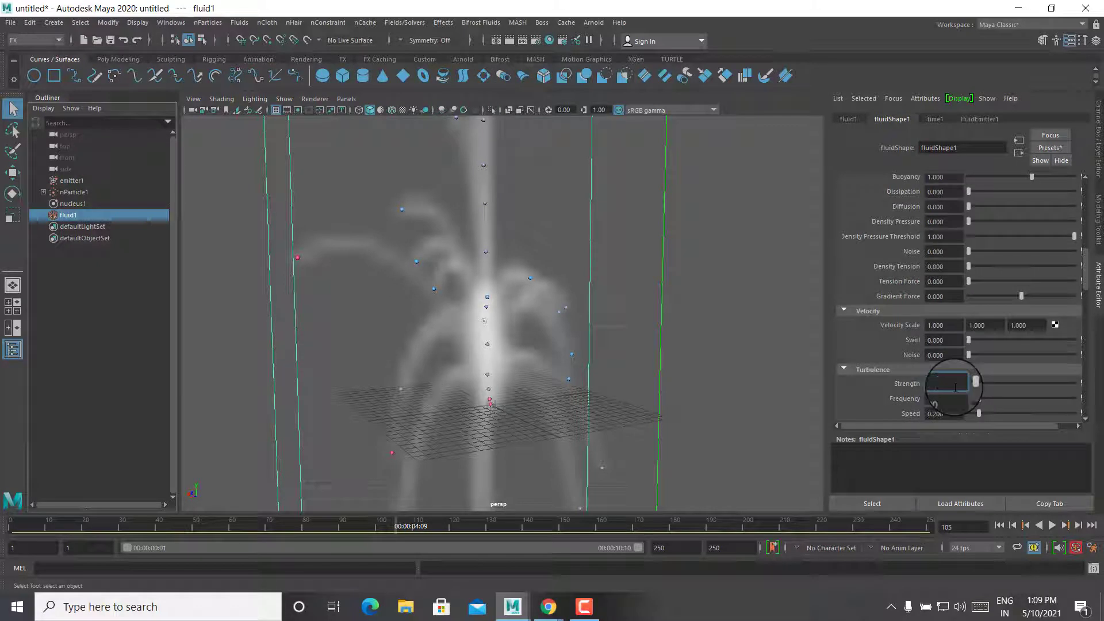
text(5)
key(Return)
Step: Preview the turbulent smoke, then change Turbulence Strength to 1 and replay
click(1005, 525)
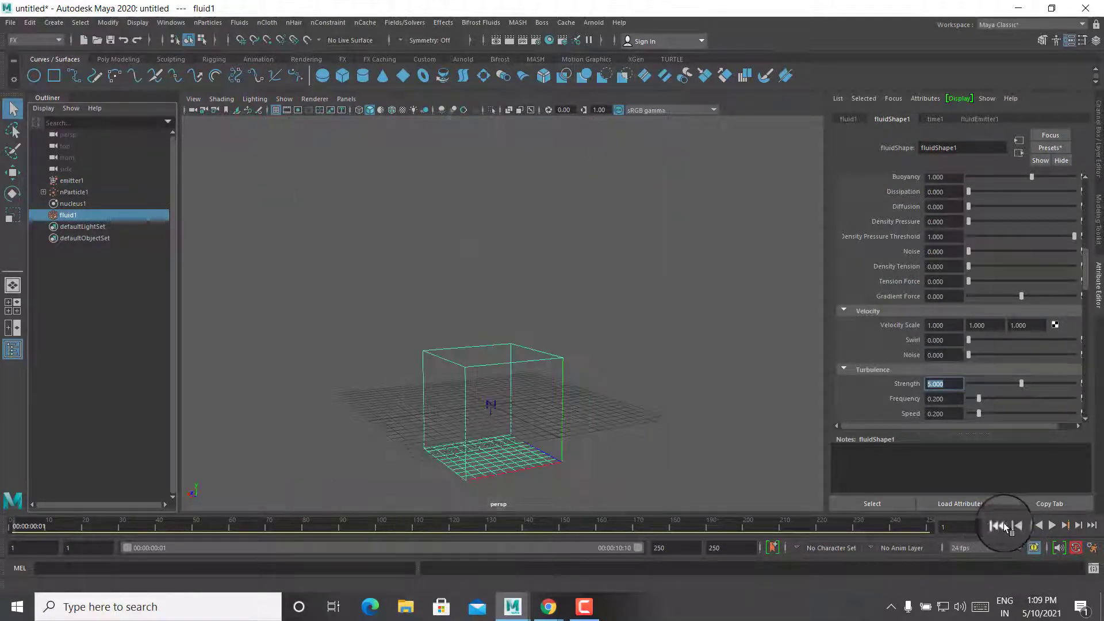
click(1053, 526)
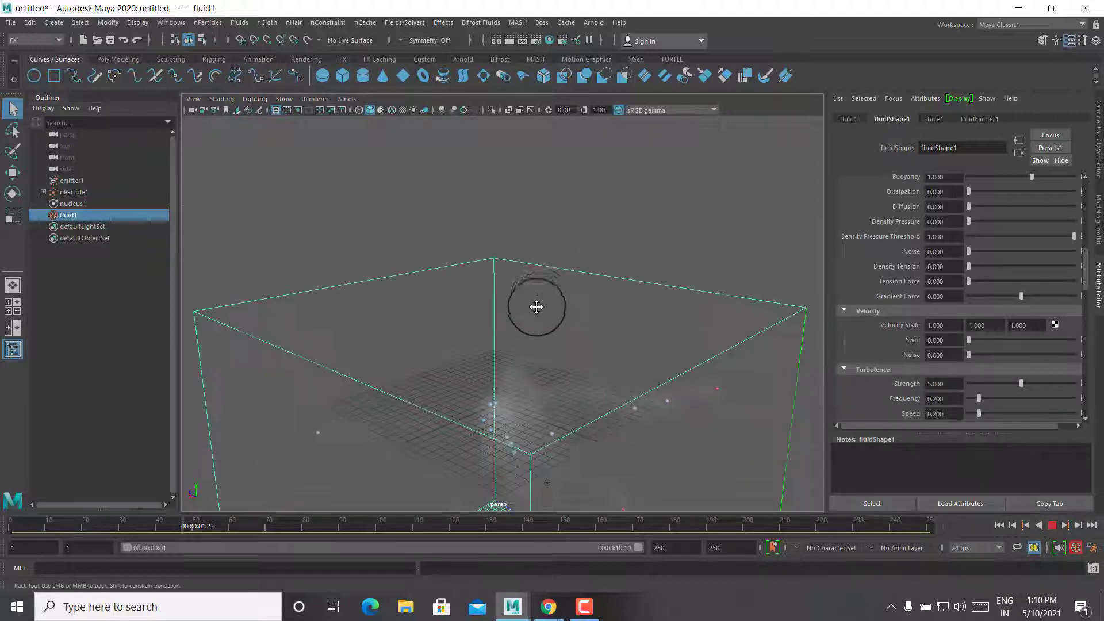
double_click(954, 383)
text(1.000)
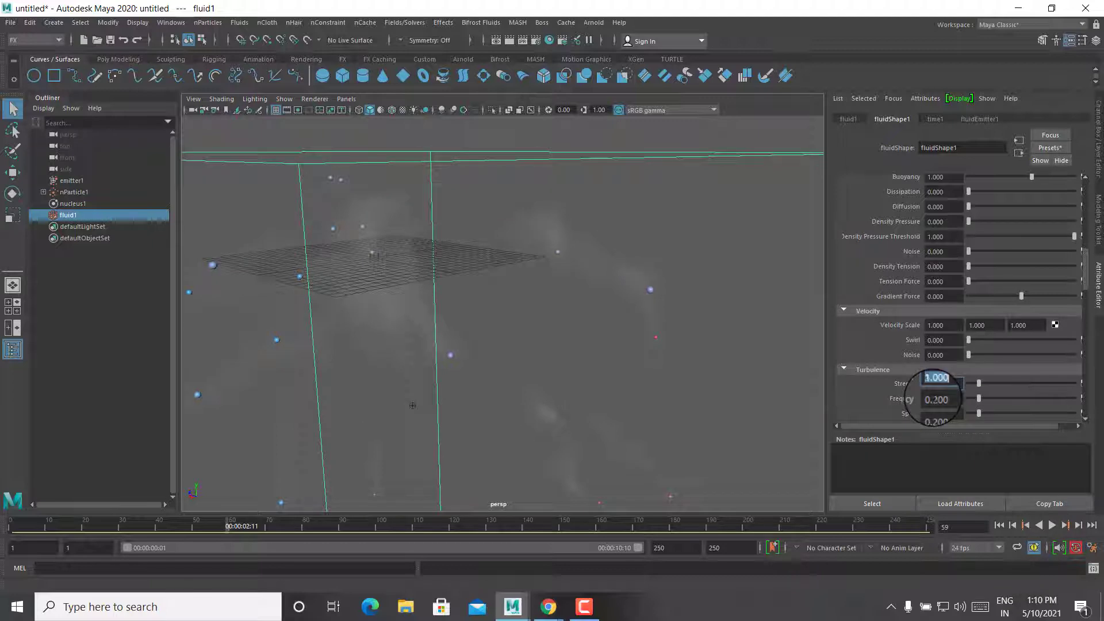
click(999, 525)
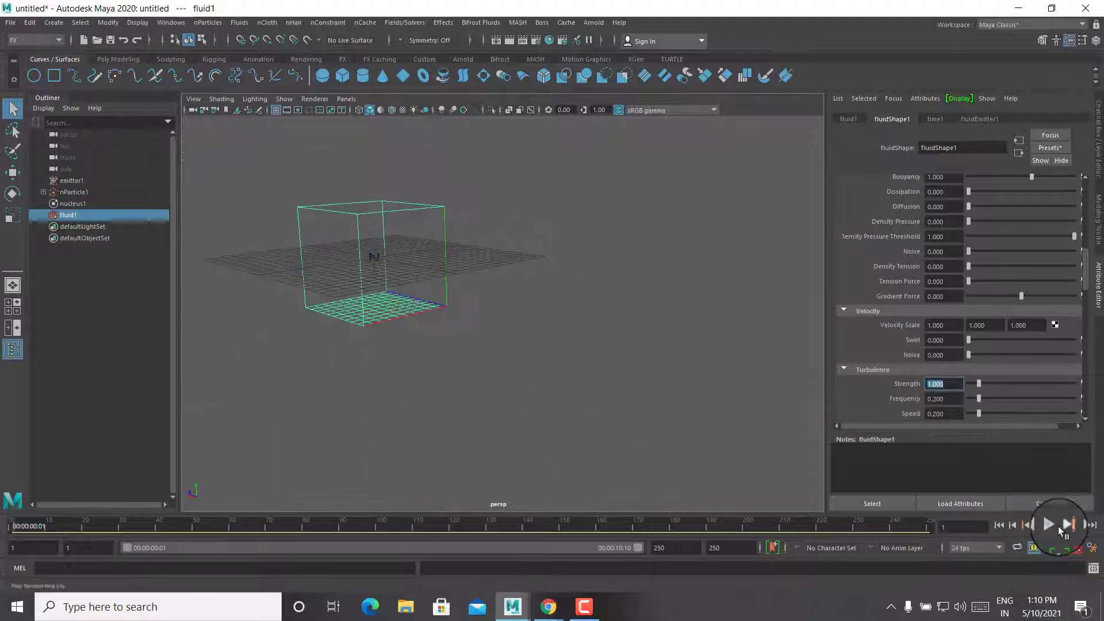
click(1052, 525)
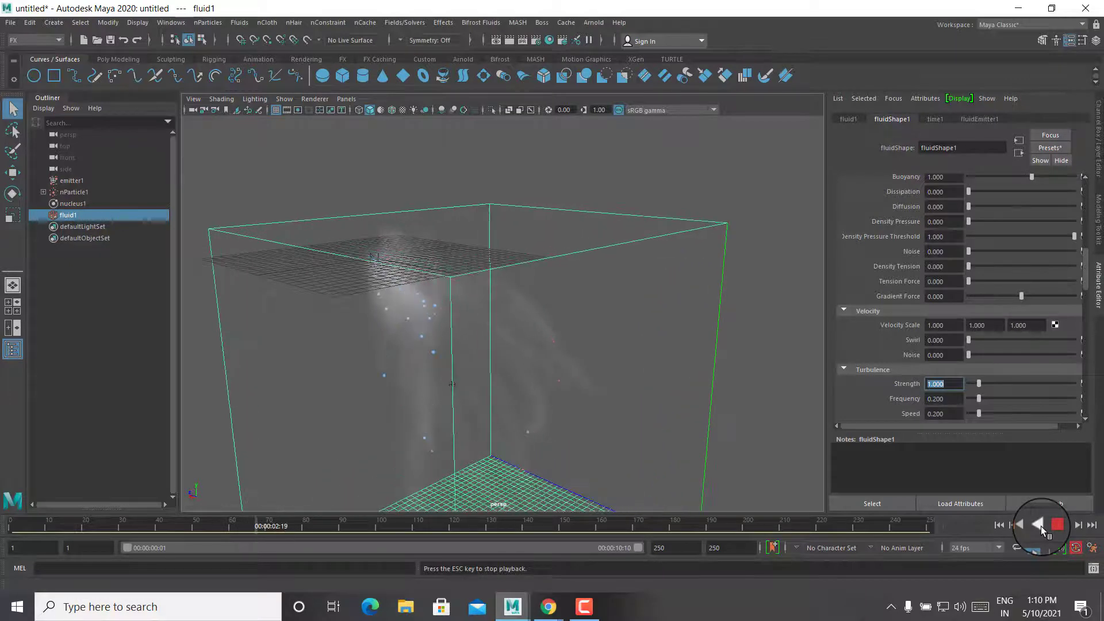
click(1038, 525)
Step: Zoom and orbit around the resizing container during reverse playback, then return to frame 1
mouse_move(468, 315)
alt+right_down()
mouse_move(644, 278)
mouse_move(564, 352)
alt+right_up()
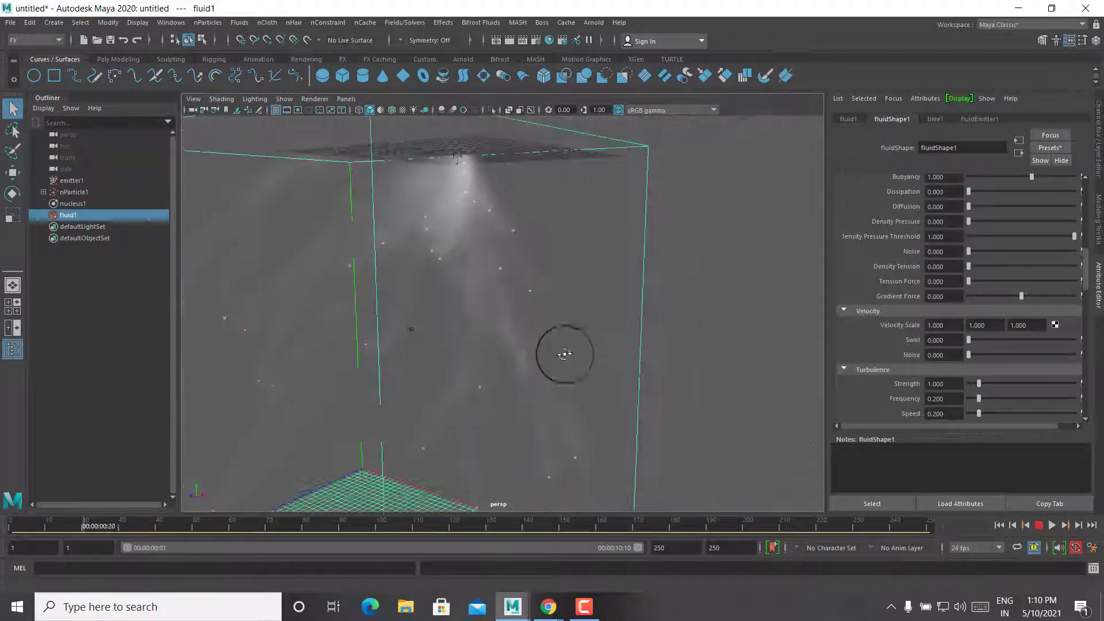
alt+drag(564, 353, 363, 356)
scroll(363, 356, down, 5)
alt+drag(464, 340, 525, 328)
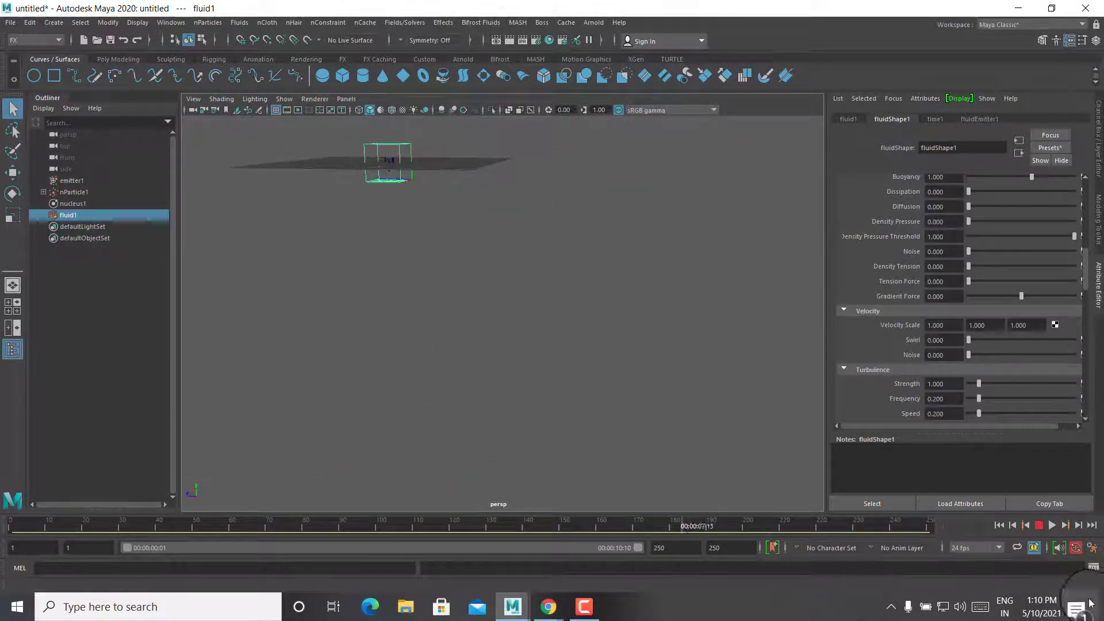
click(1039, 523)
click(999, 525)
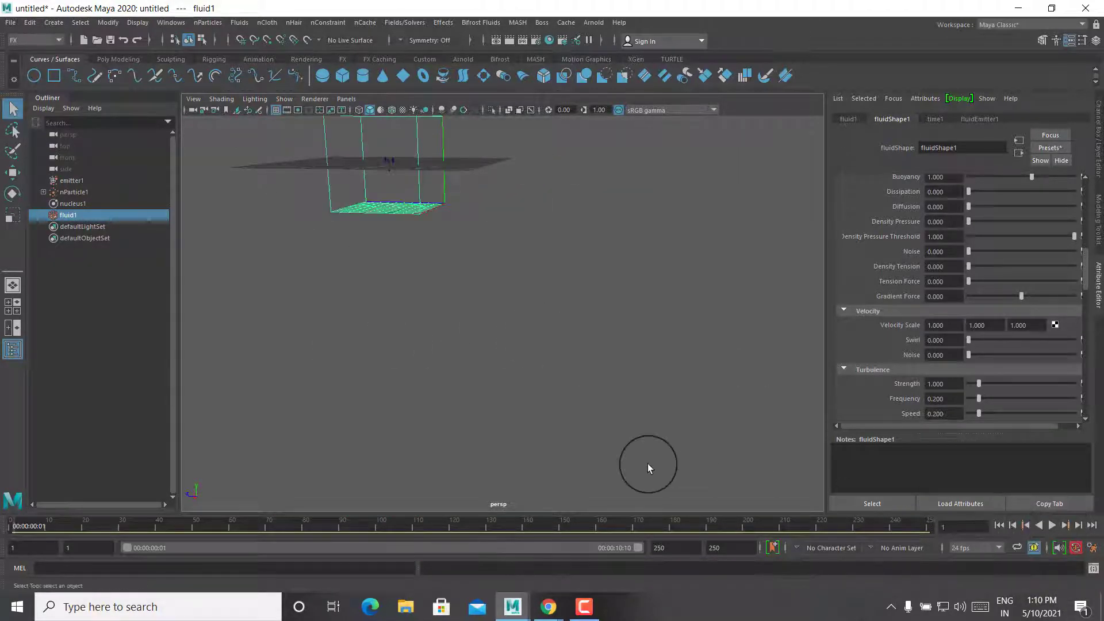
scroll(566, 354, up, 3)
alt+right_drag(566, 355, 610, 453)
mouse_move(610, 454)
alt+mouse_down()
mouse_move(663, 441)
mouse_move(637, 446)
alt+mouse_up()
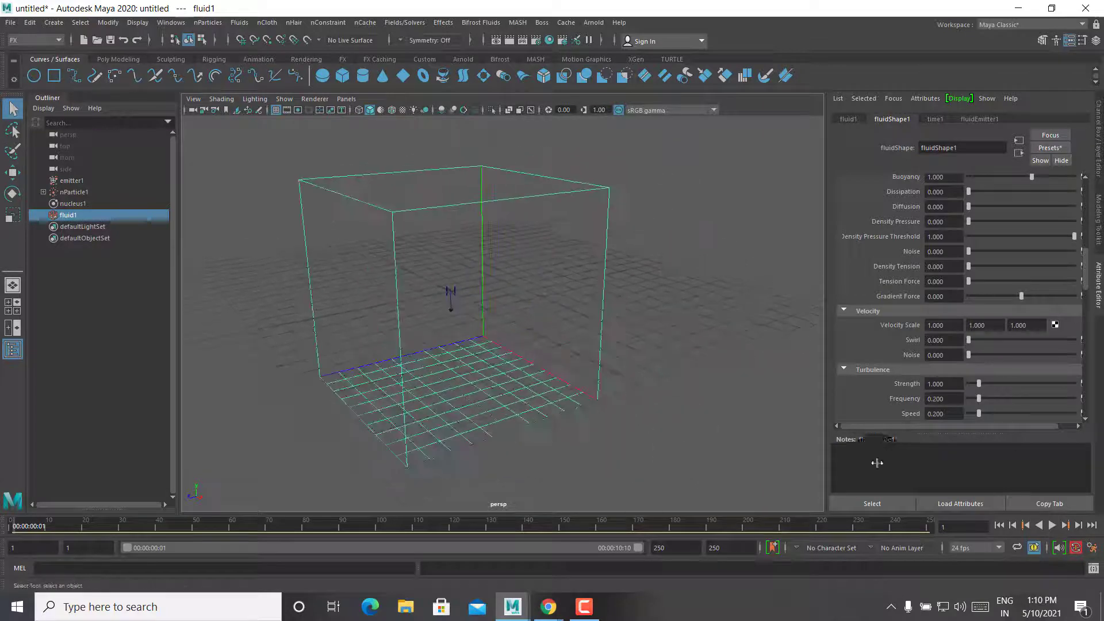
Step: Select nParticle1 then fluid1, and play to frame 66 while orbiting the turbulent smoke
click(1049, 530)
click(88, 220)
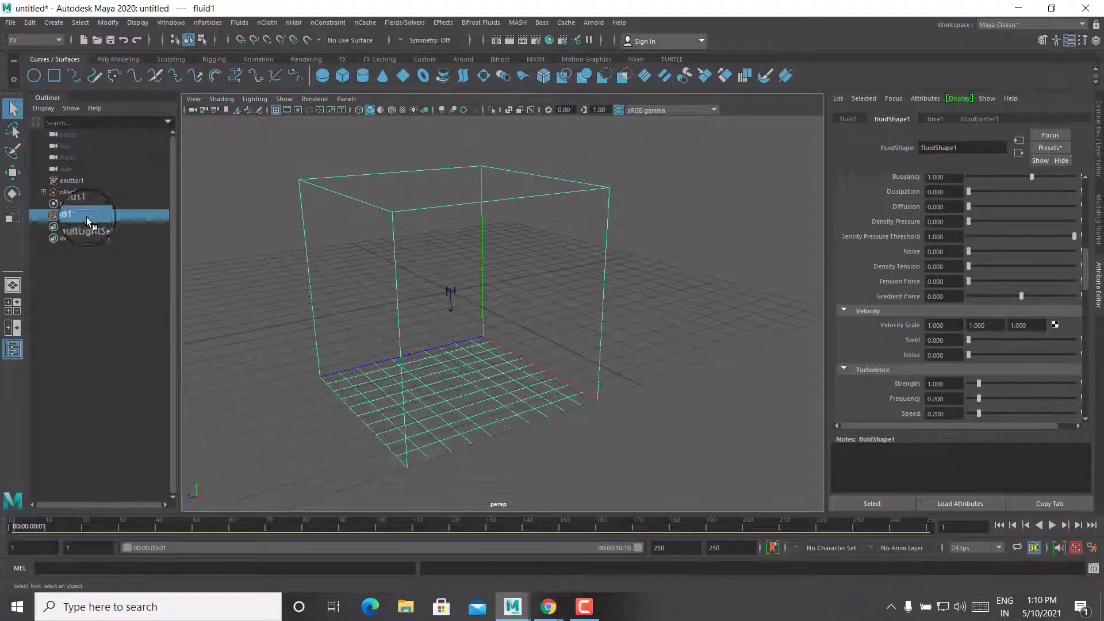
click(75, 192)
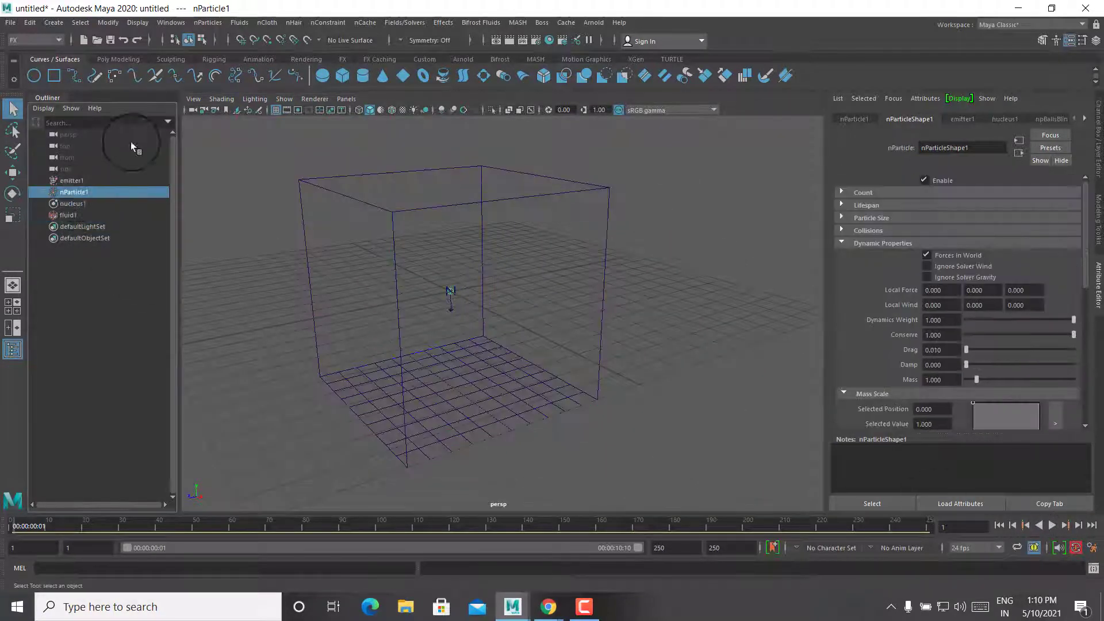
click(408, 23)
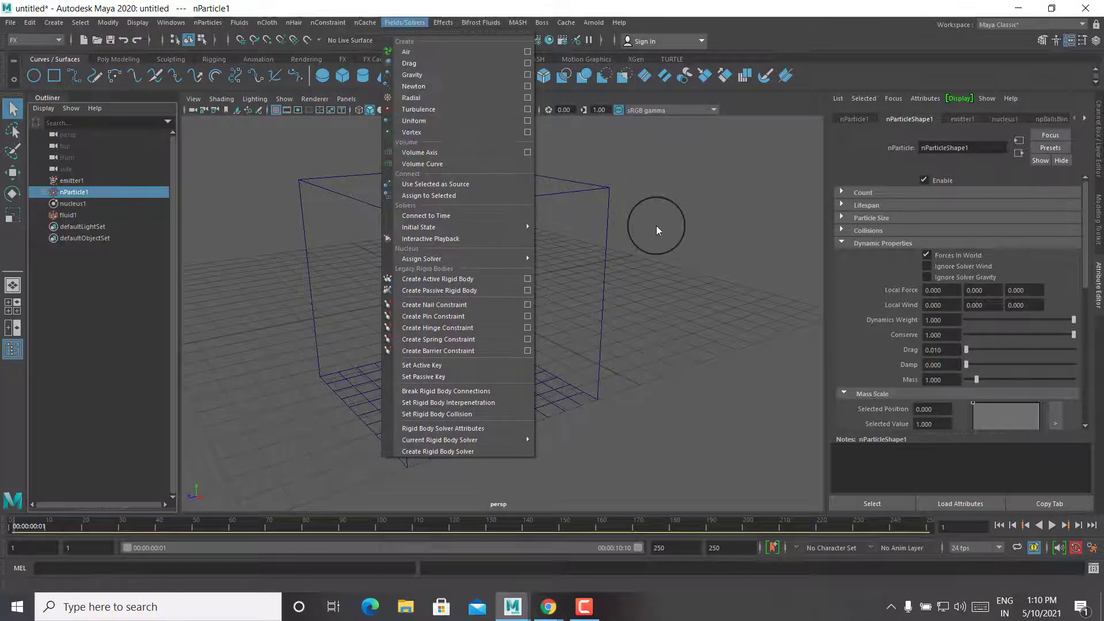
click(634, 240)
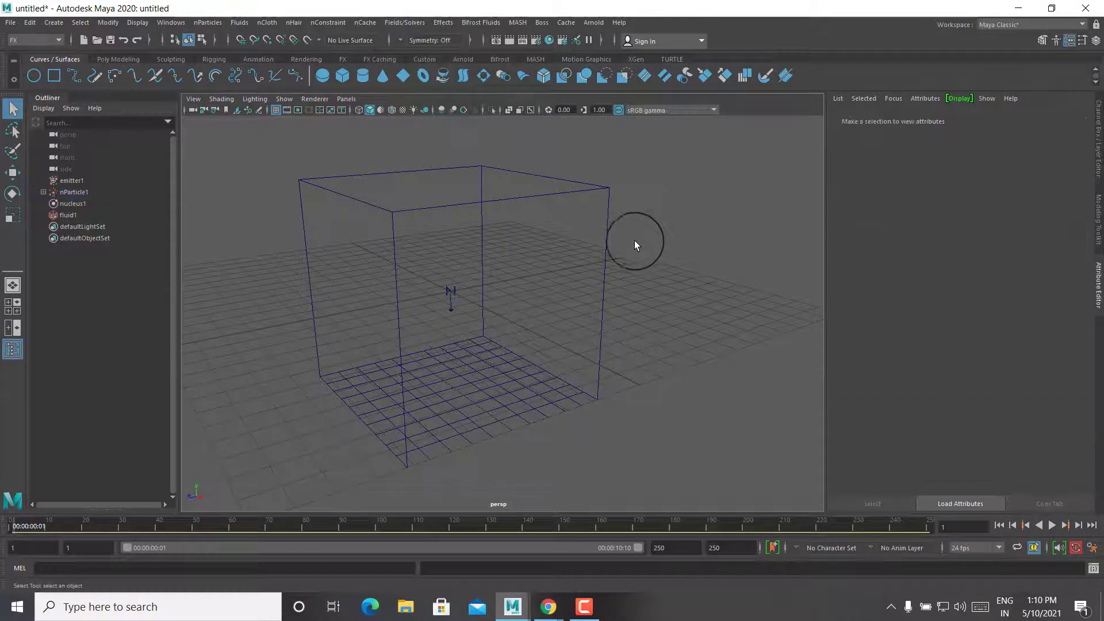
click(619, 214)
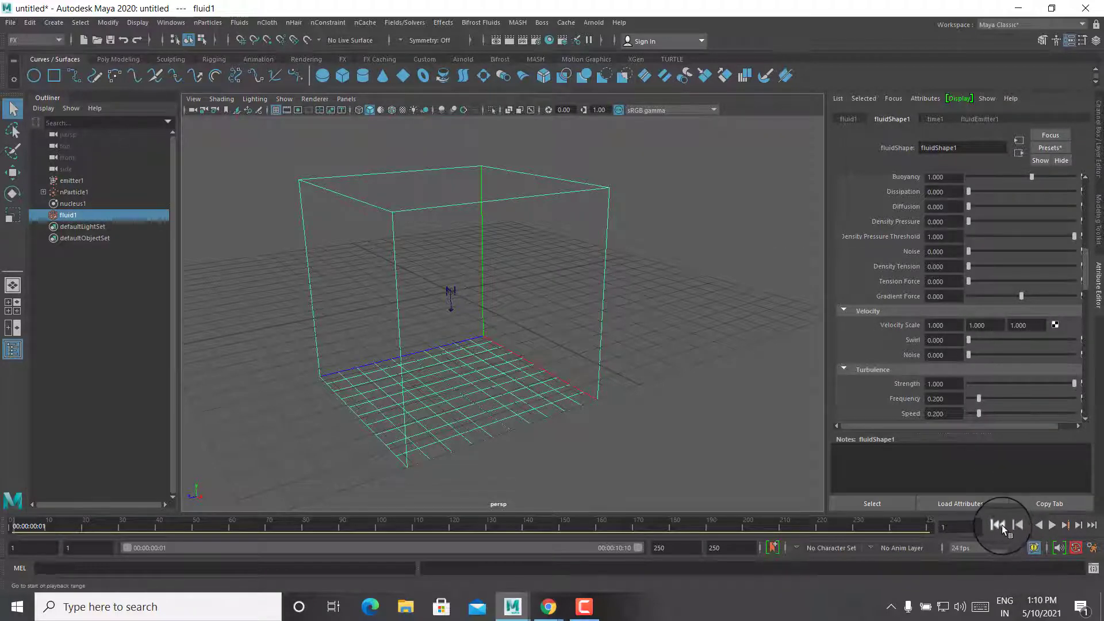
click(1053, 527)
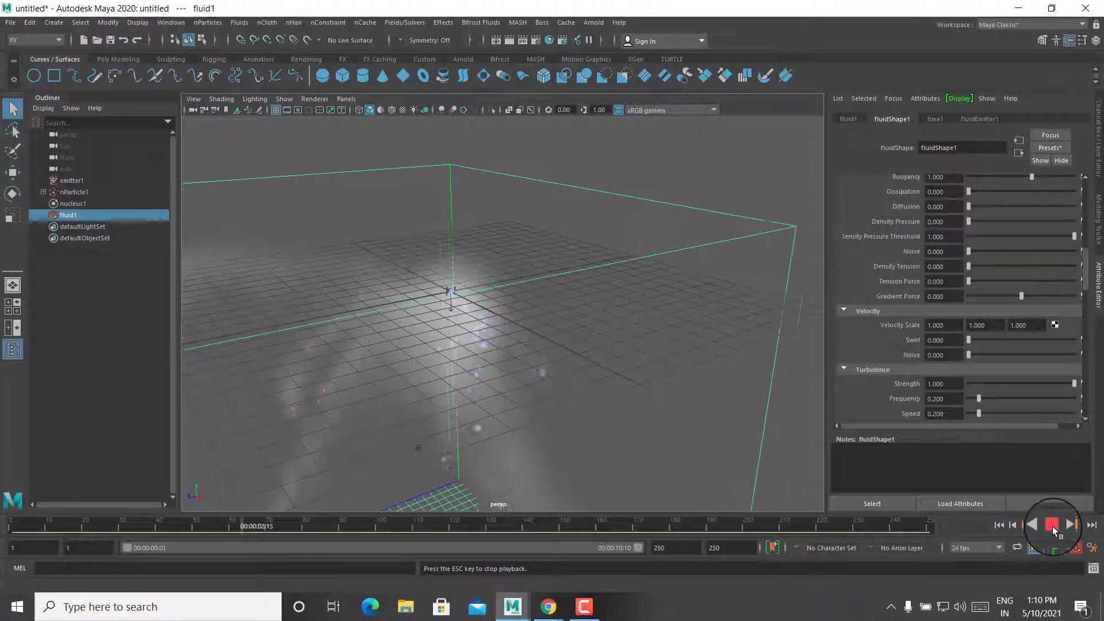
mouse_move(586, 327)
alt+mouse_down()
mouse_move(594, 278)
mouse_move(680, 222)
mouse_move(567, 274)
mouse_move(657, 363)
mouse_move(628, 364)
mouse_move(612, 229)
mouse_move(616, 249)
alt+mouse_up()
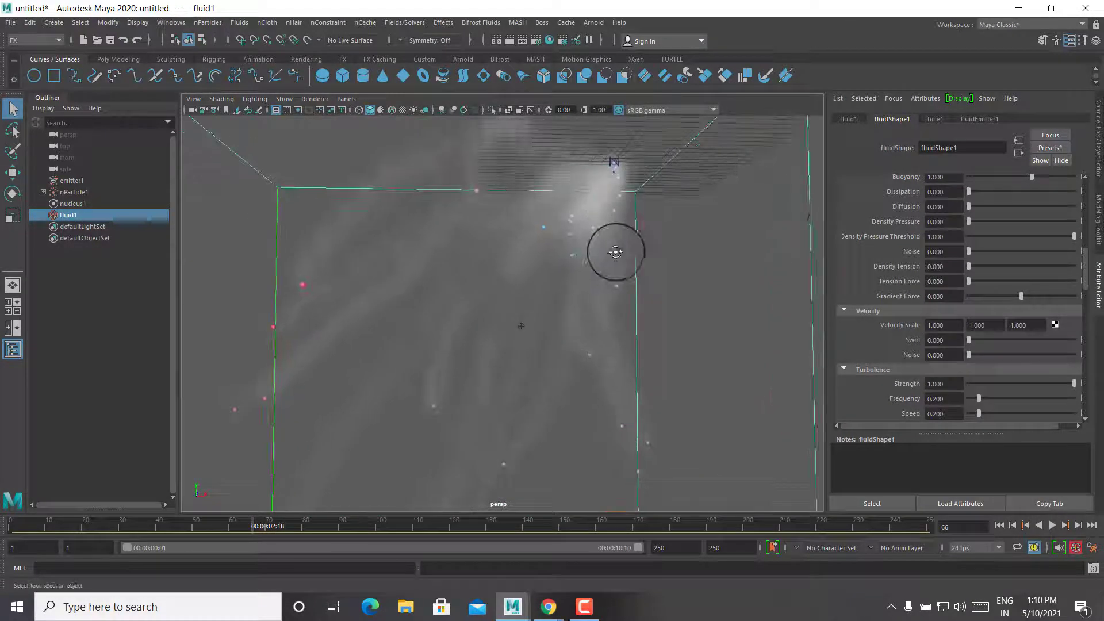
scroll(978, 230, up, 10)
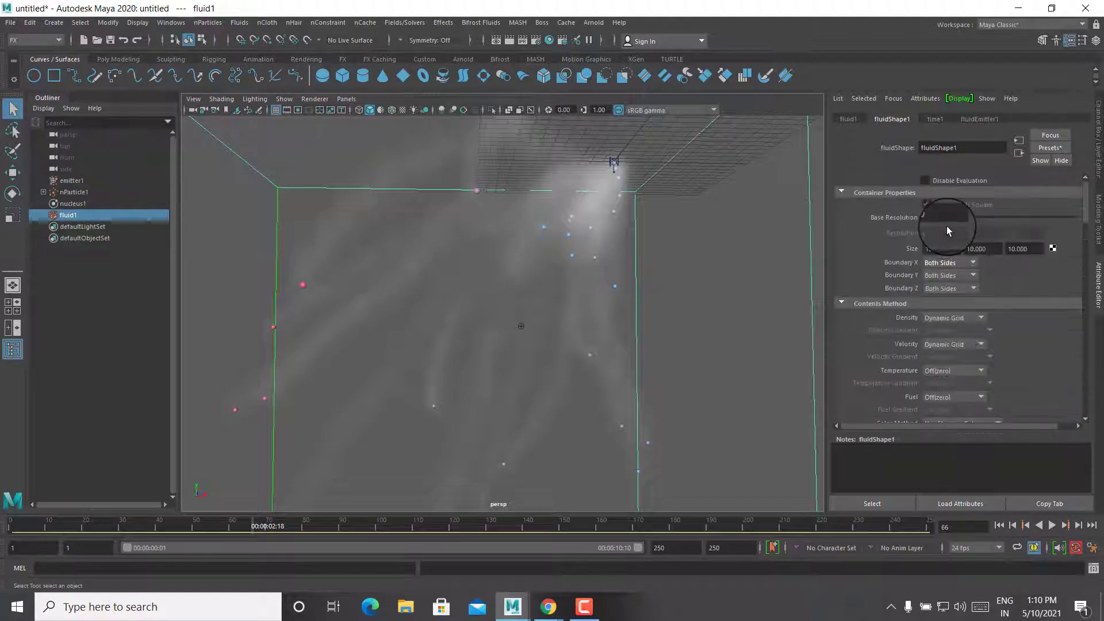
Step: With Base Resolution at 20, replay from frame 1, pause at 47, and orbit closer
click(951, 222)
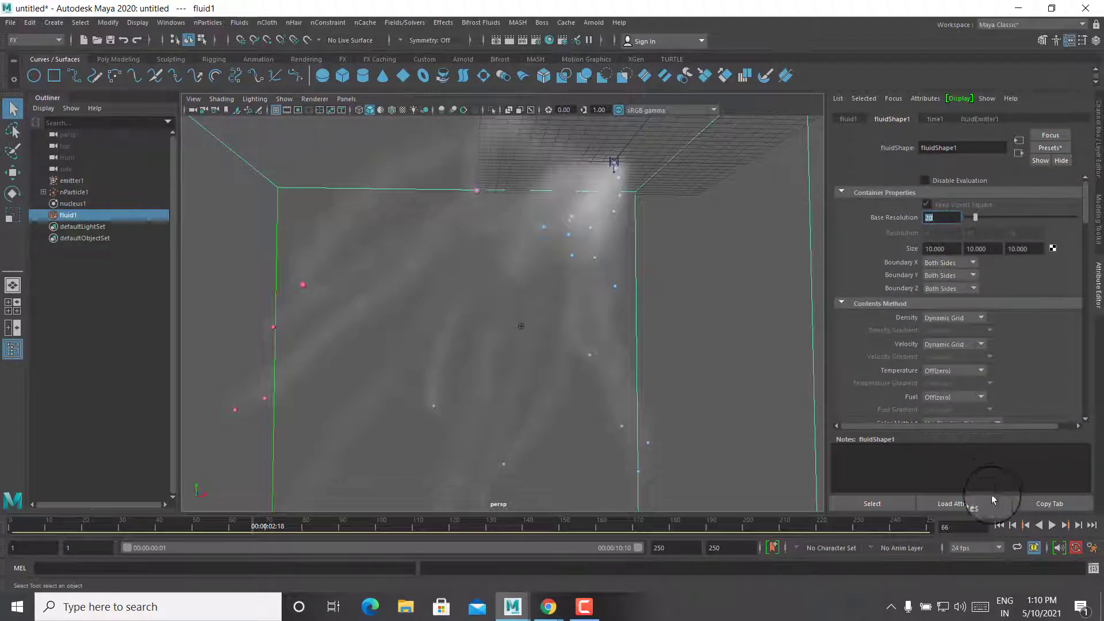
click(999, 525)
click(1052, 525)
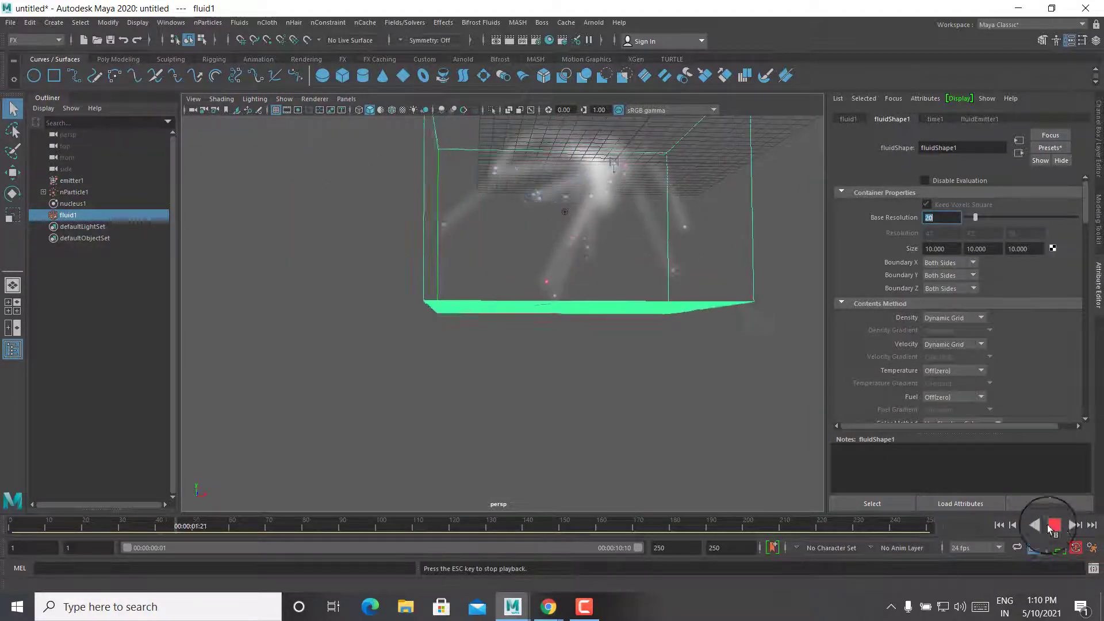
click(1060, 529)
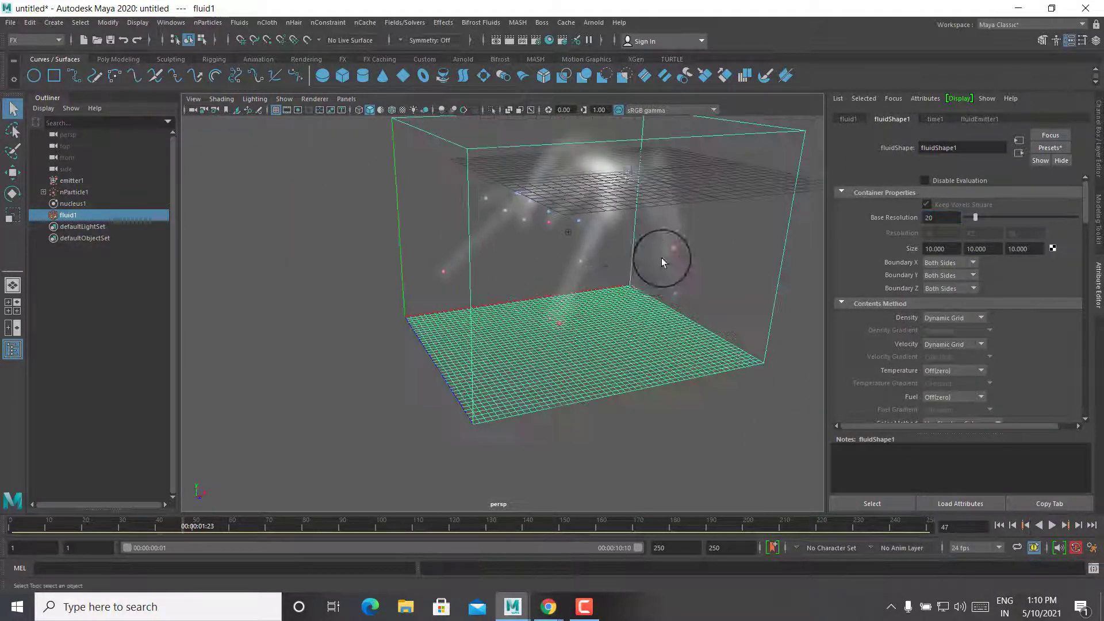
mouse_move(660, 254)
alt+mouse_down()
mouse_move(547, 301)
mouse_move(258, 118)
alt+mouse_up()
mouse_move(270, 111)
alt+right_down()
mouse_move(535, 271)
mouse_move(560, 327)
alt+right_up()
mouse_move(560, 328)
alt+mouse_down()
mouse_move(567, 278)
mouse_move(624, 352)
mouse_move(622, 343)
mouse_move(841, 293)
alt+mouse_up()
Step: Set the fluid's Incandescence Input to Density and replay the simulation
scroll(1006, 309, down, 5)
scroll(1007, 309, down, 5)
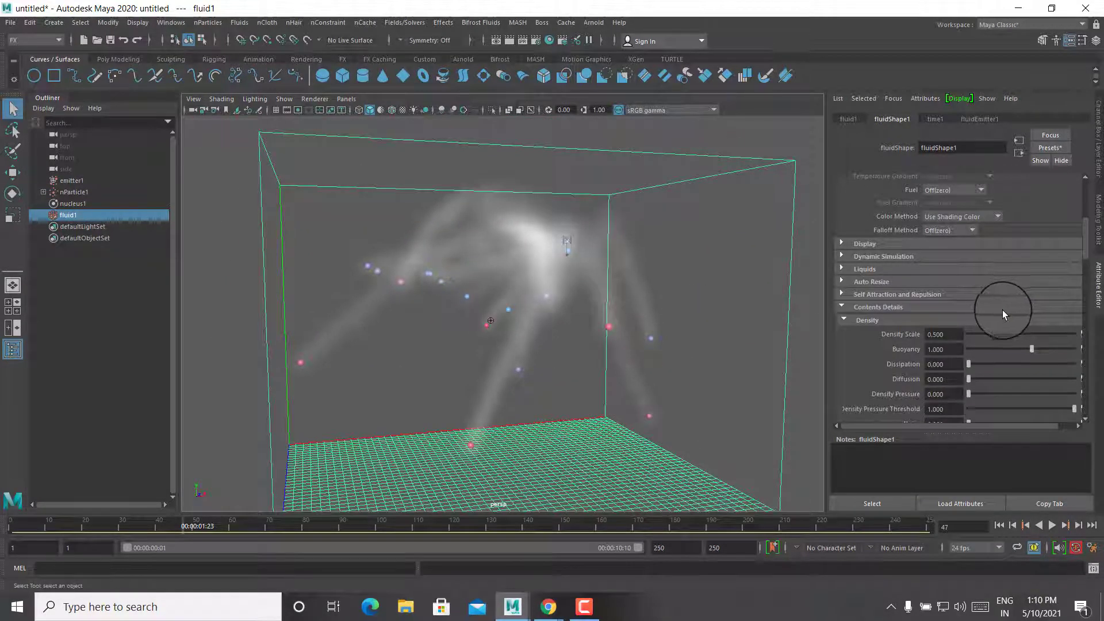
scroll(1000, 309, down, 5)
scroll(995, 309, down, 3)
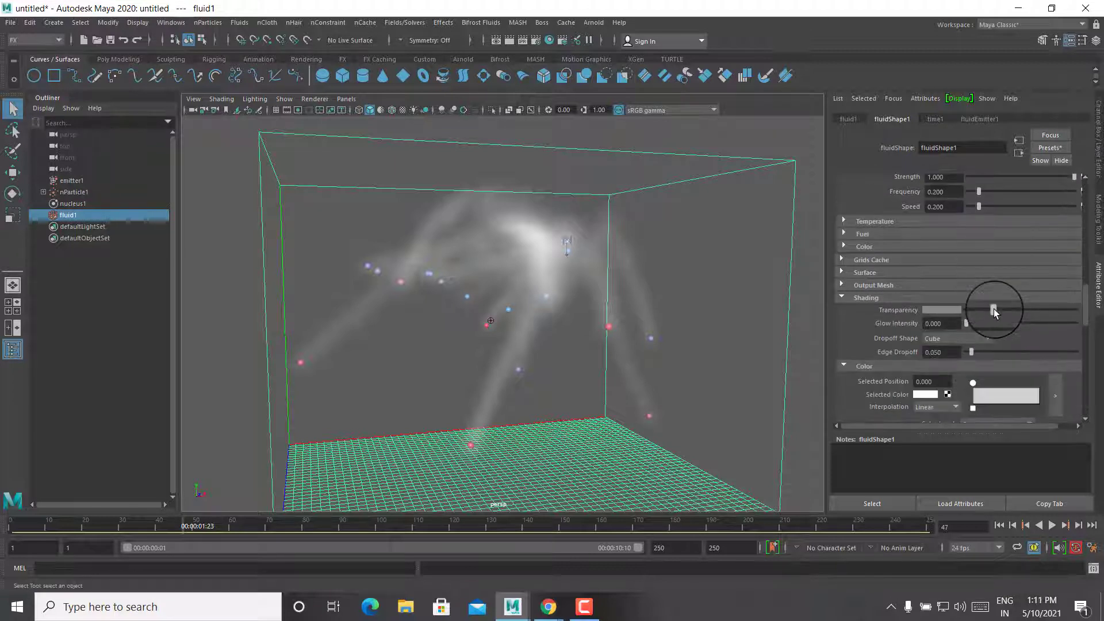
scroll(993, 309, down, 3)
scroll(1016, 321, down, 2)
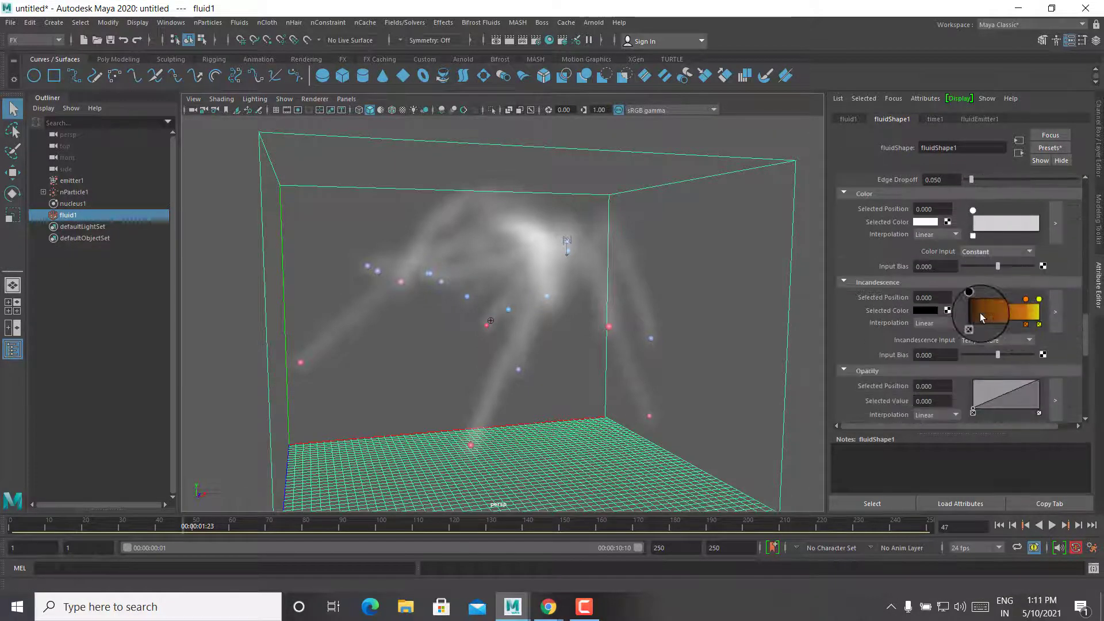
click(1001, 341)
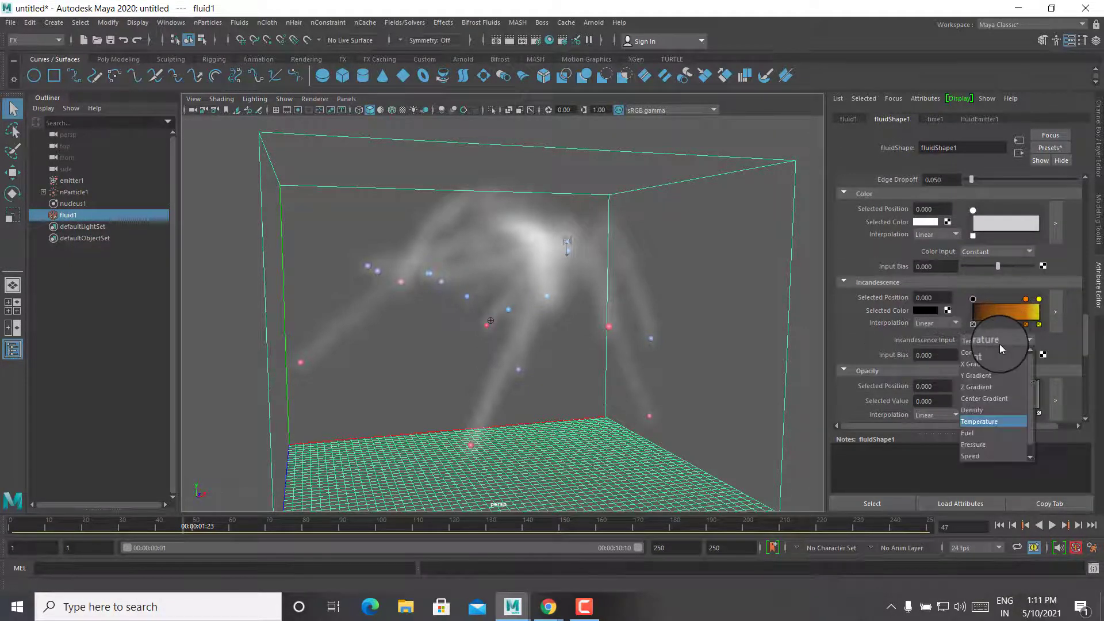
click(1007, 410)
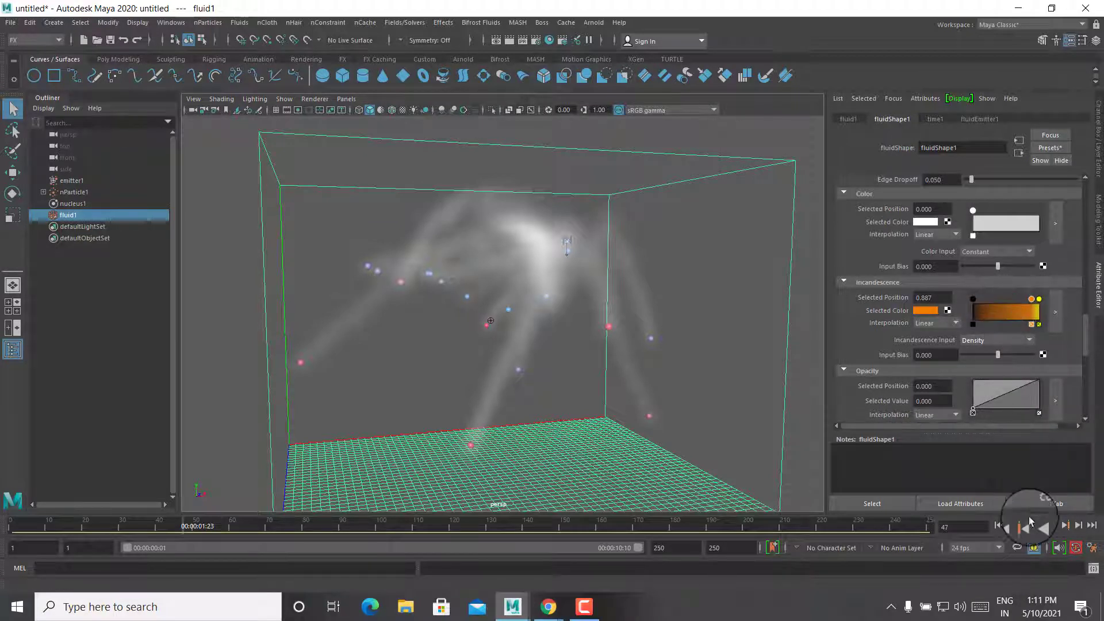
click(998, 525)
click(1051, 525)
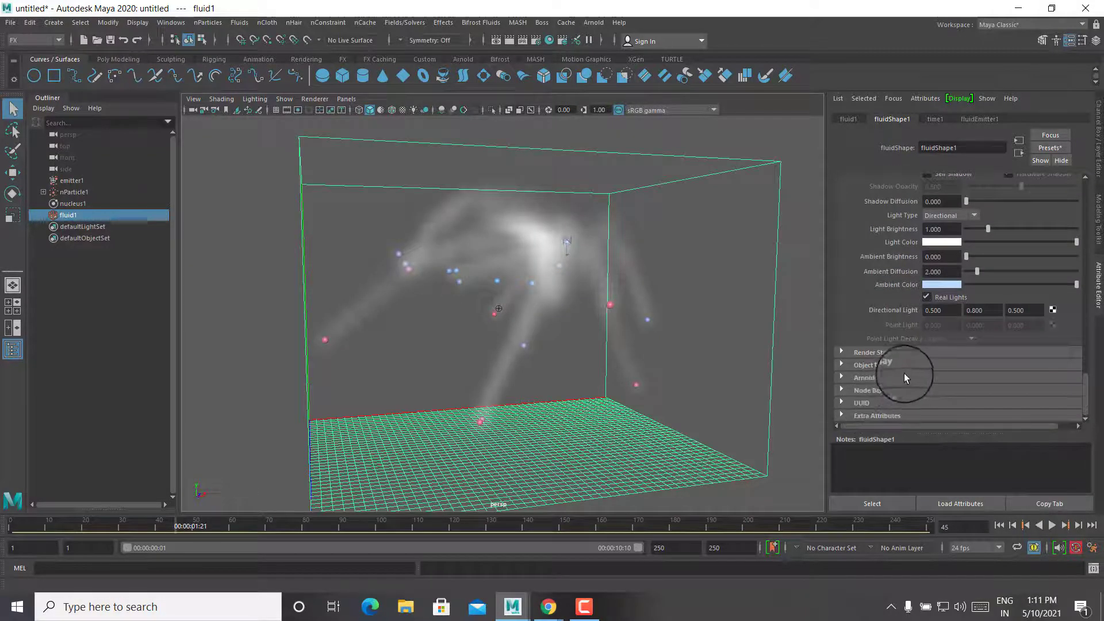
Step: Turn on Self Shadow with Shadow Opacity 0.742 and replay the simulation
scroll(912, 374, up, 3)
scroll(919, 373, up, 3)
click(931, 381)
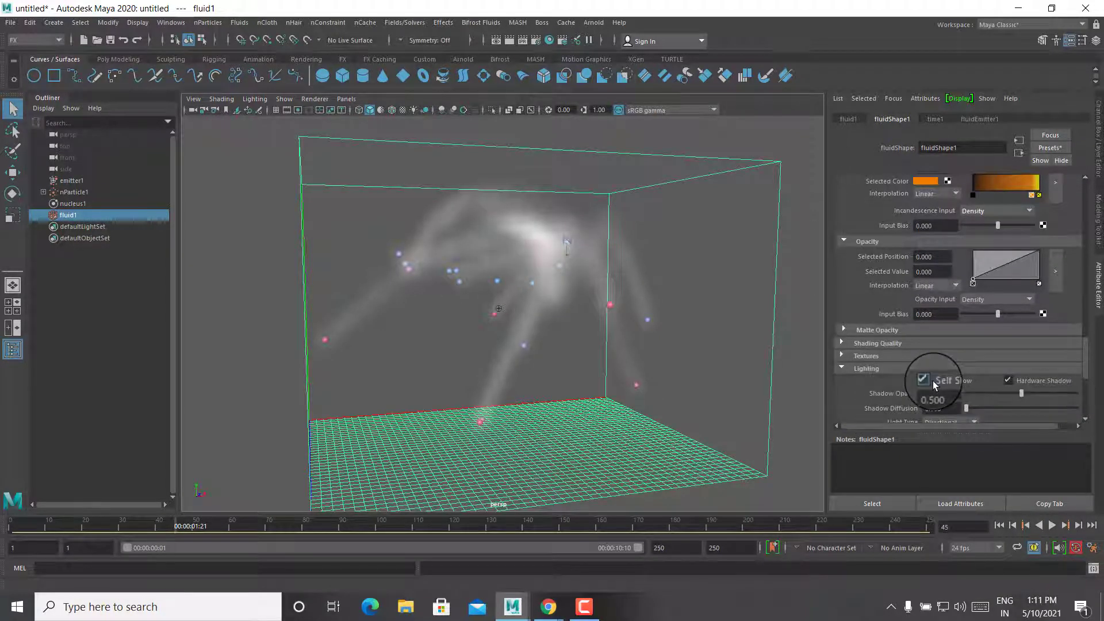
drag(1032, 393, 1047, 395)
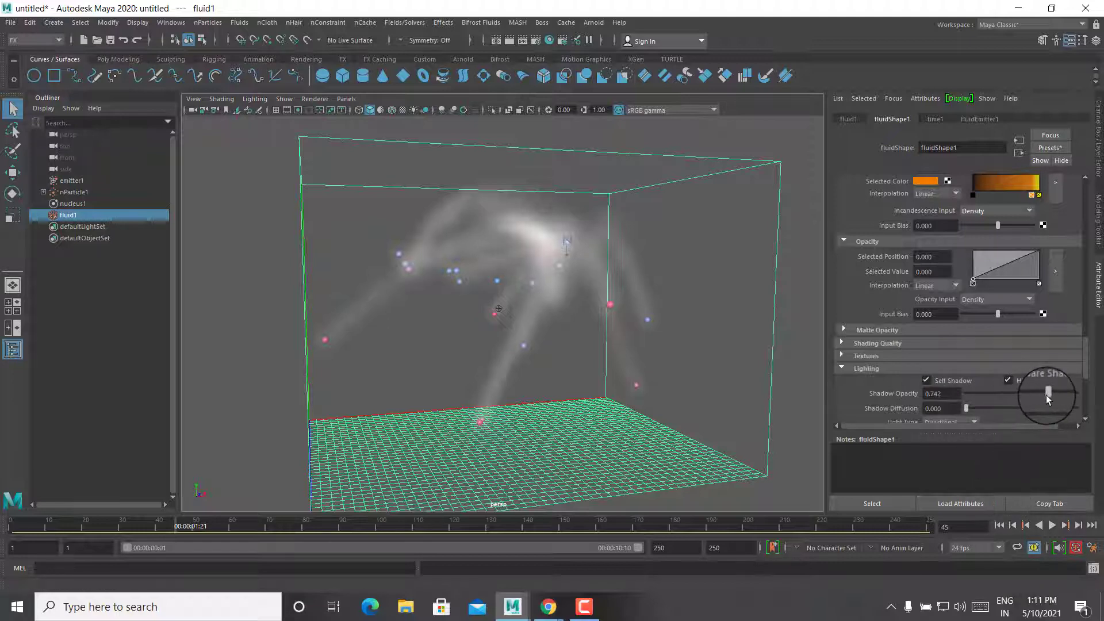
click(1055, 526)
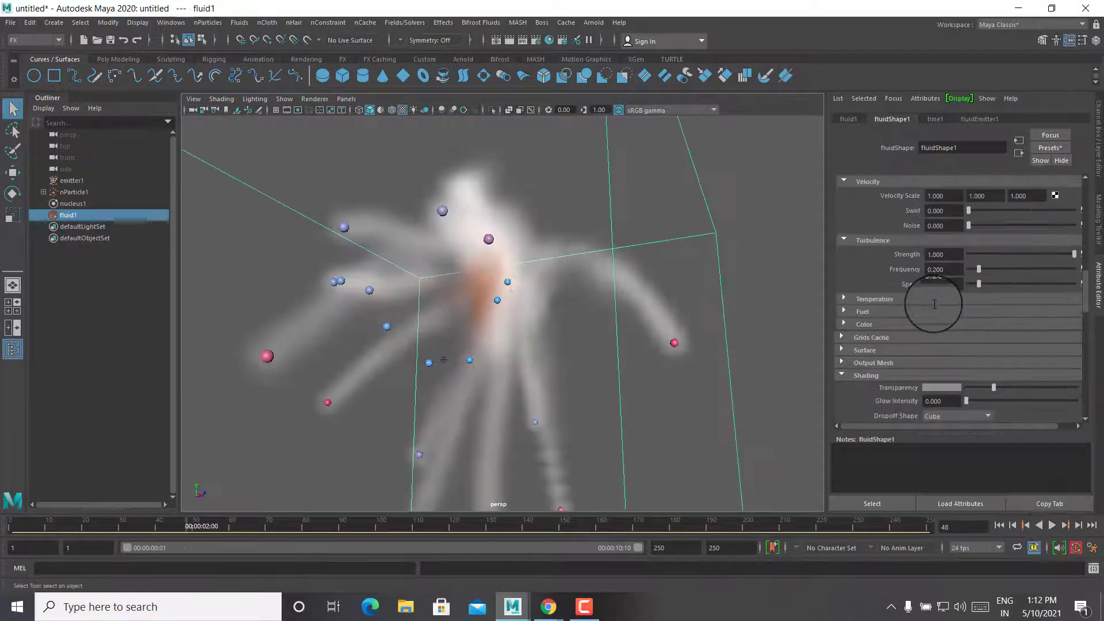
Step: Raise the incandescence Input Bias to 1.000 and orbit around the container
scroll(935, 304, down, 3)
scroll(934, 304, down, 2)
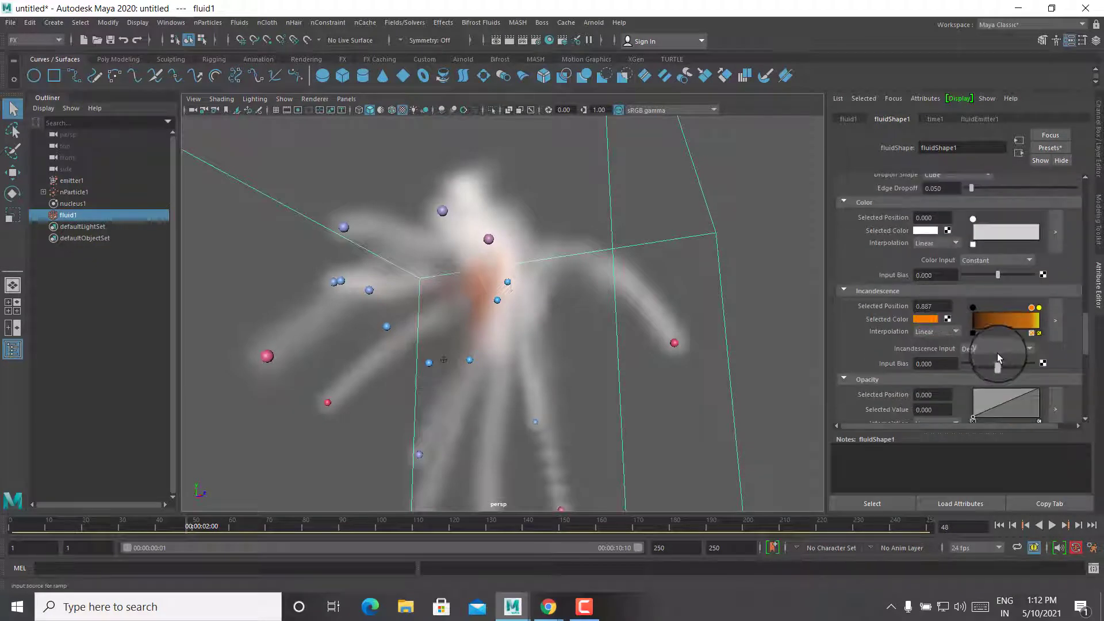
mouse_move(1000, 365)
mouse_down()
mouse_move(1056, 368)
mouse_move(953, 366)
mouse_move(1033, 371)
mouse_up()
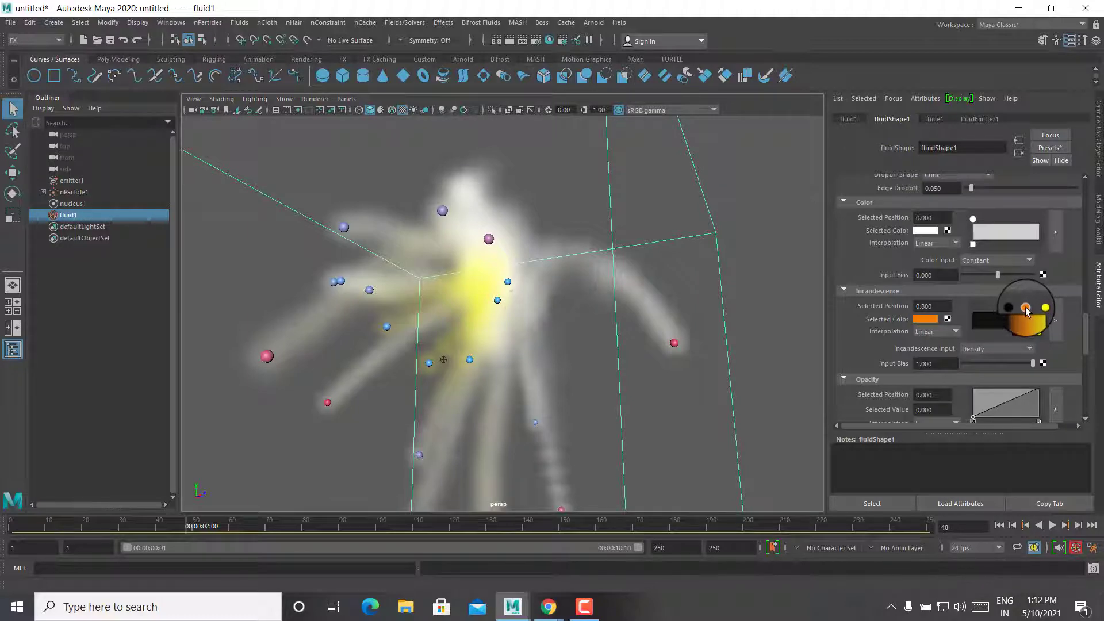
alt+drag(646, 278, 598, 247)
Step: Render the smoke with Arnold, then orbit the viewport to another angle
click(593, 22)
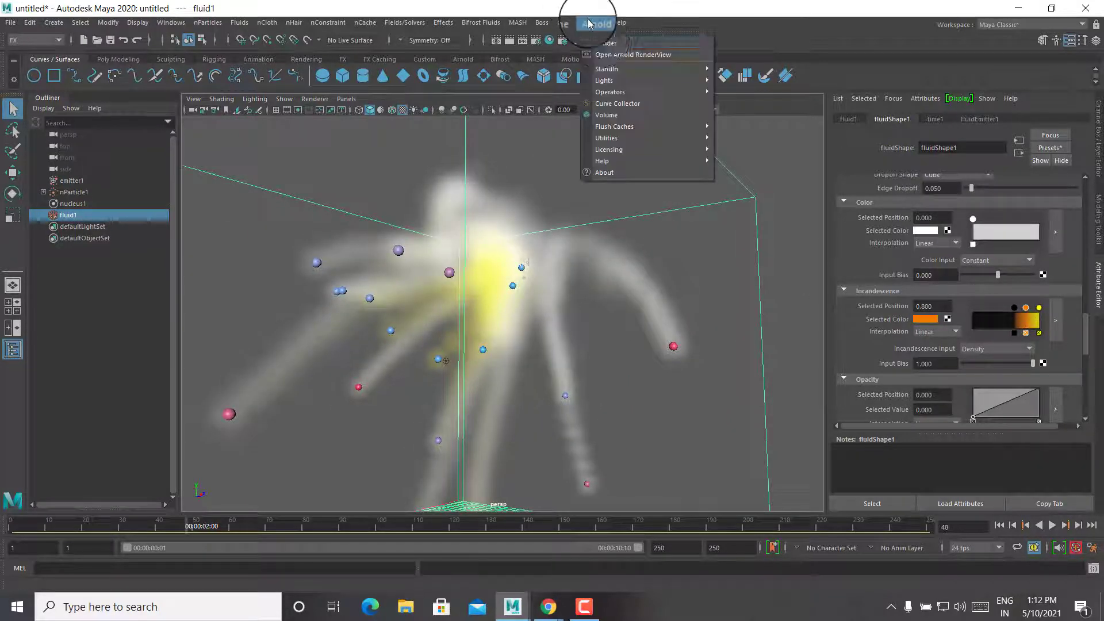
click(602, 46)
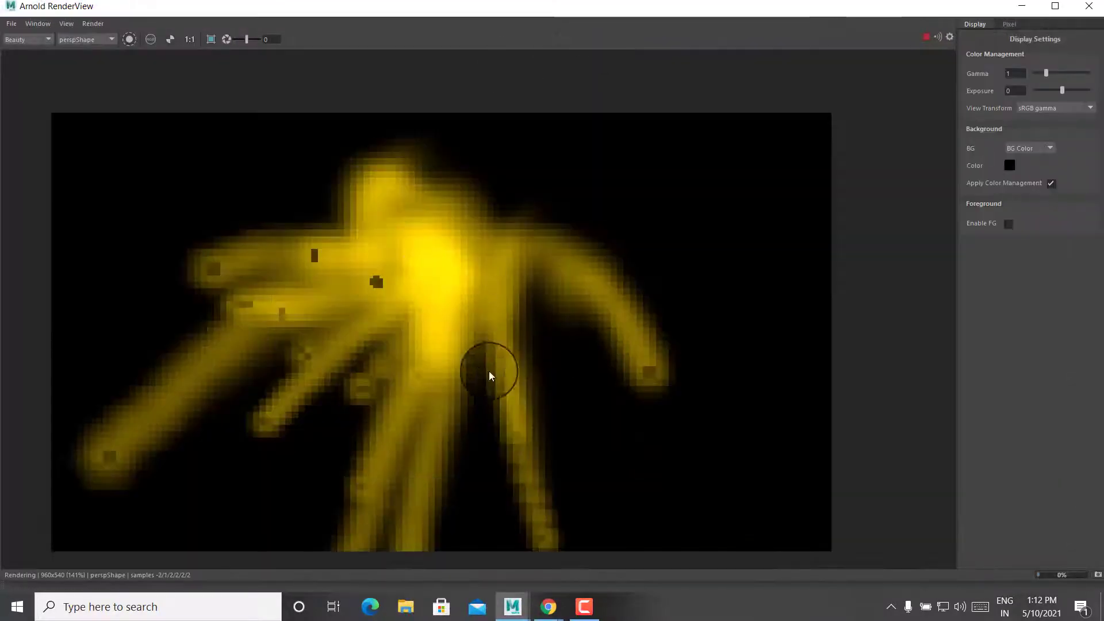
scroll(554, 362, down, 2)
click(1055, 6)
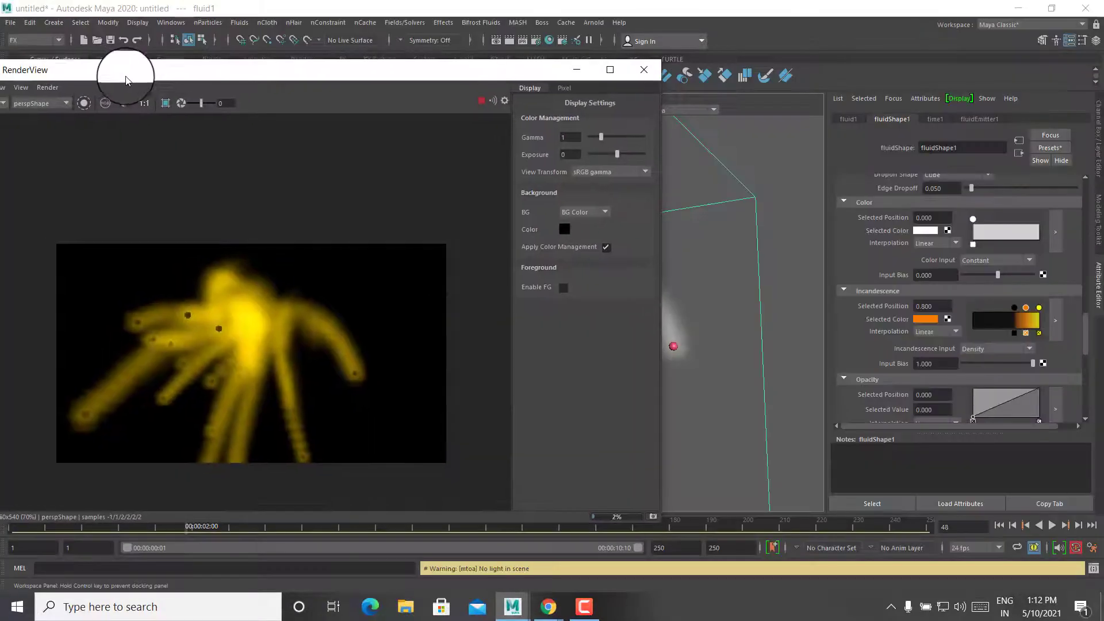
alt+drag(771, 322, 709, 236)
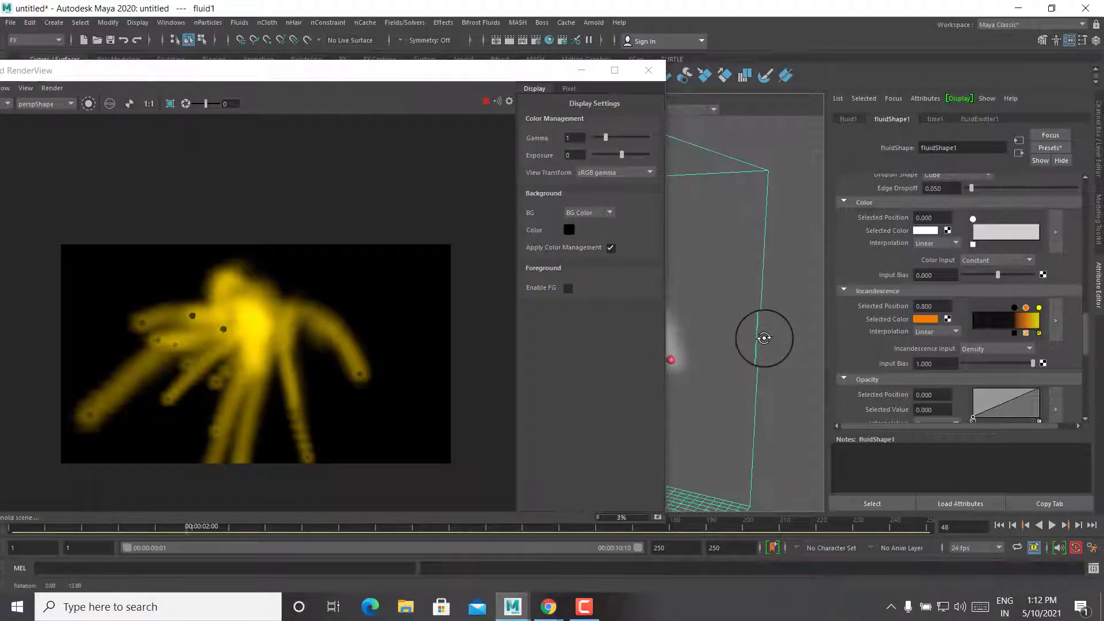
alt+drag(769, 310, 748, 250)
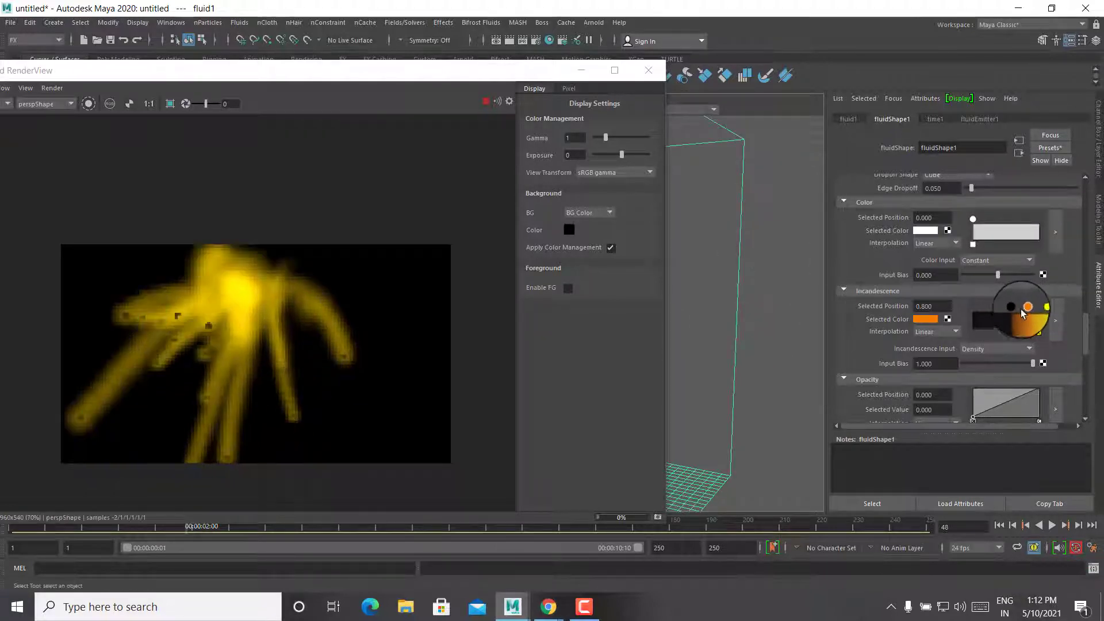
Step: Make the incandescence colour muted orange, Input Bias 0.866, with its orange point at 0.800
click(925, 320)
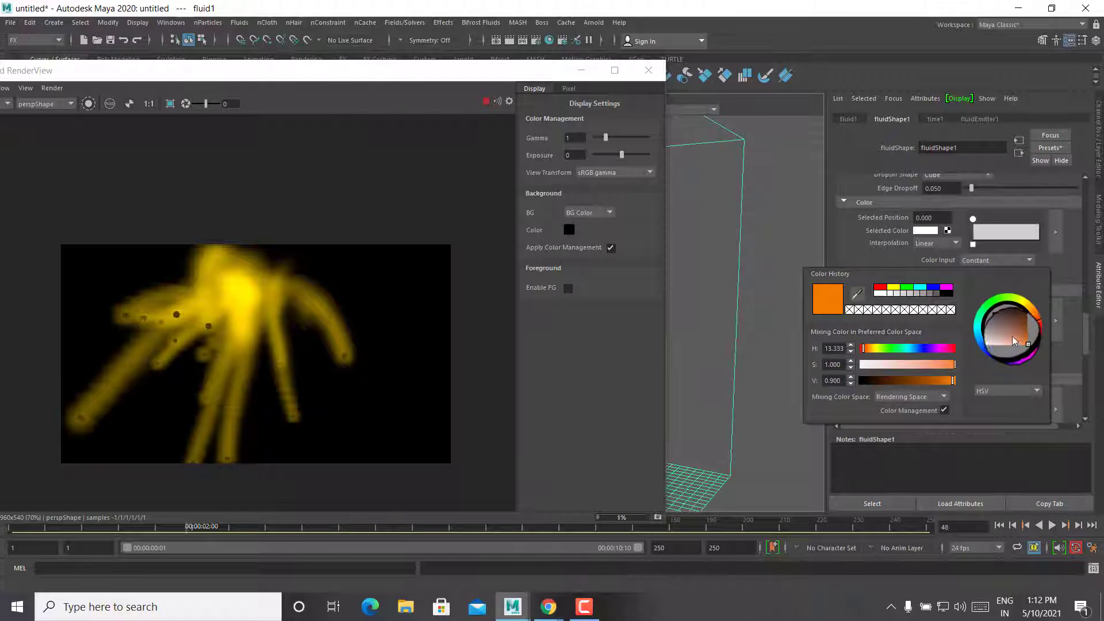
click(1016, 338)
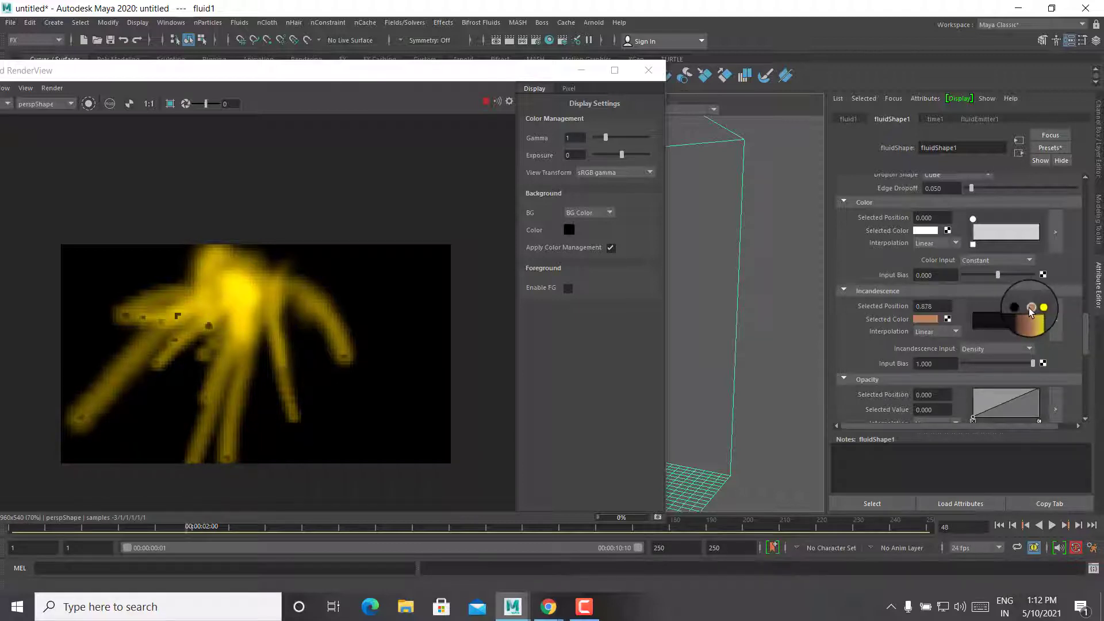
drag(1033, 363, 1009, 368)
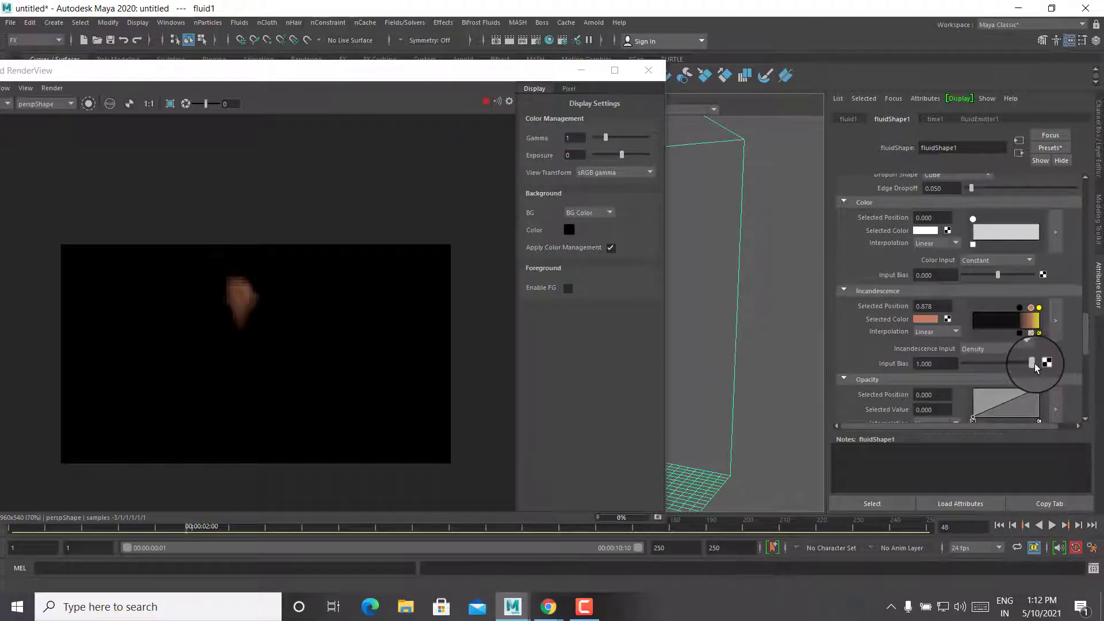
drag(1034, 364, 1028, 363)
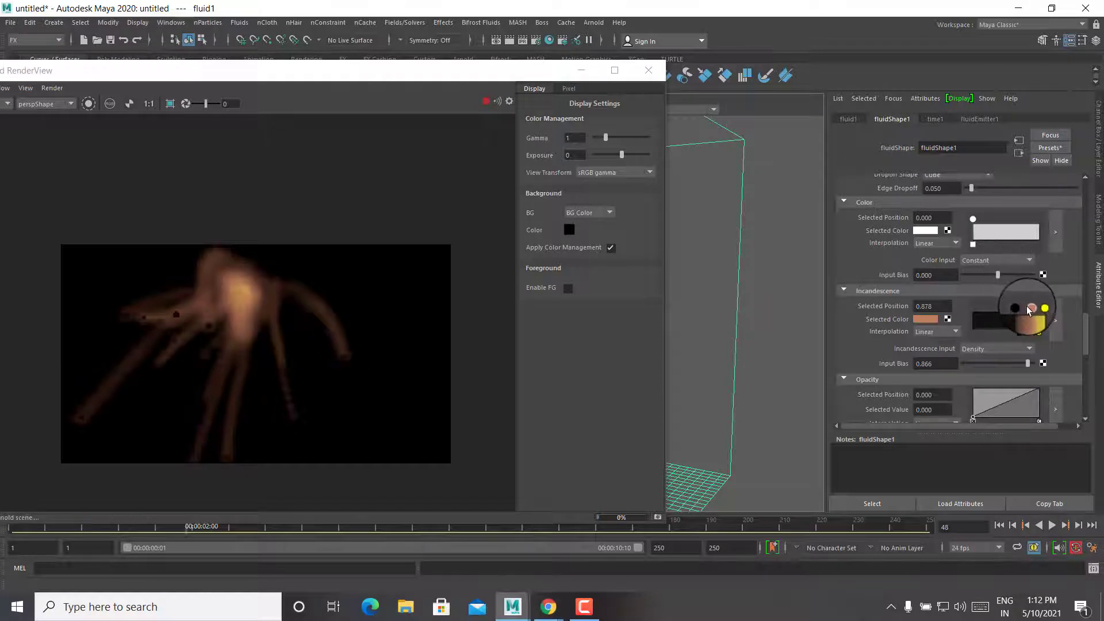
drag(1031, 311, 1027, 311)
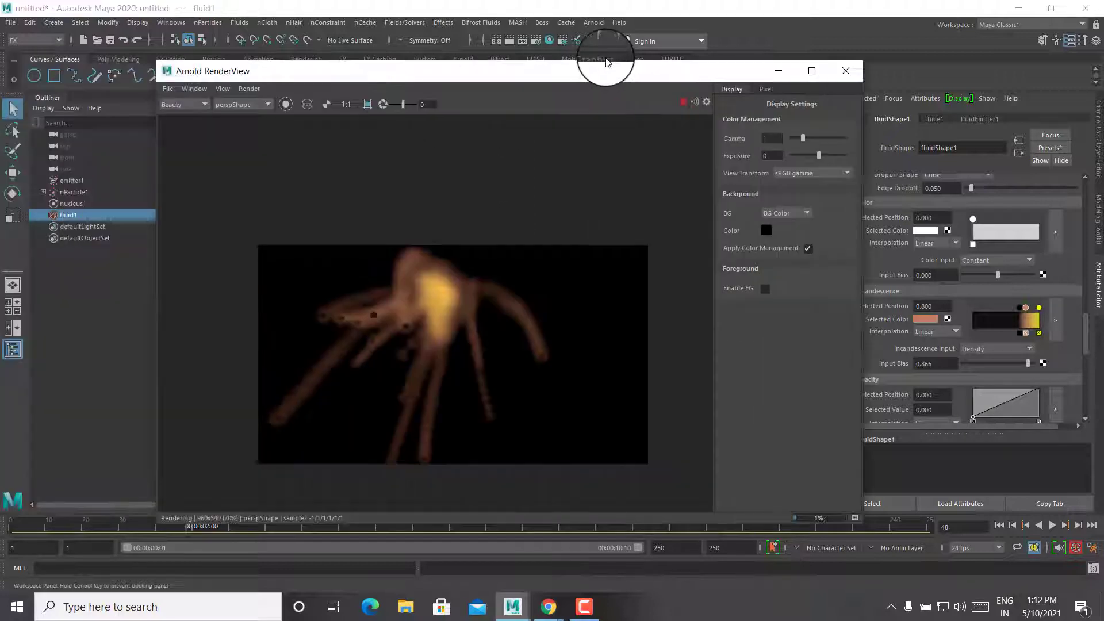
drag(368, 87, 600, 57)
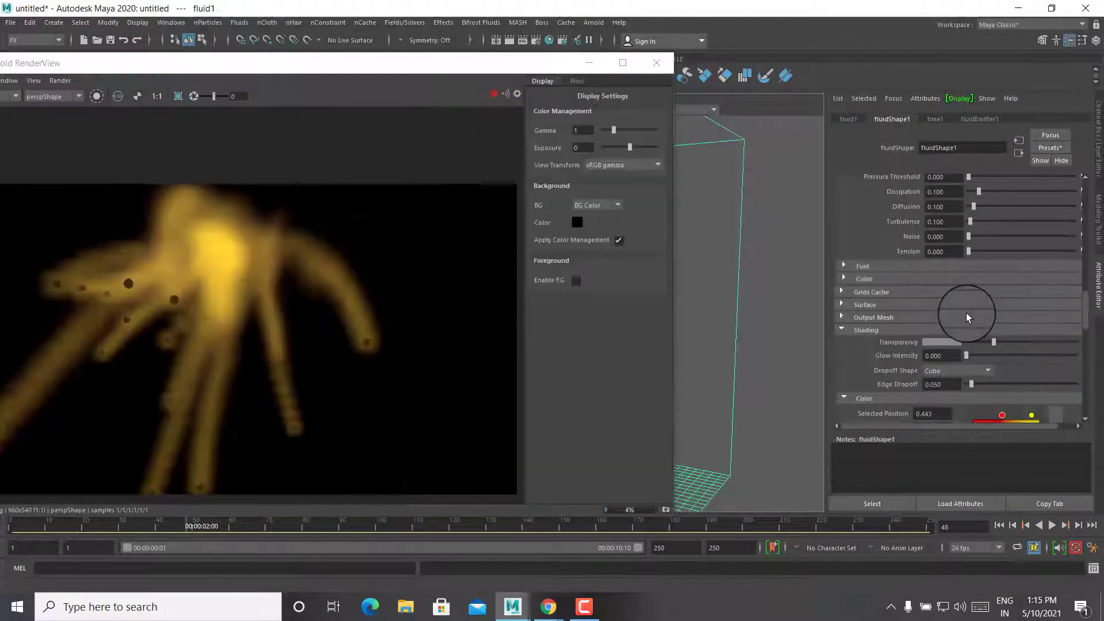
Step: Close the Arnold render preview and replay the simulation to frame 52
click(661, 64)
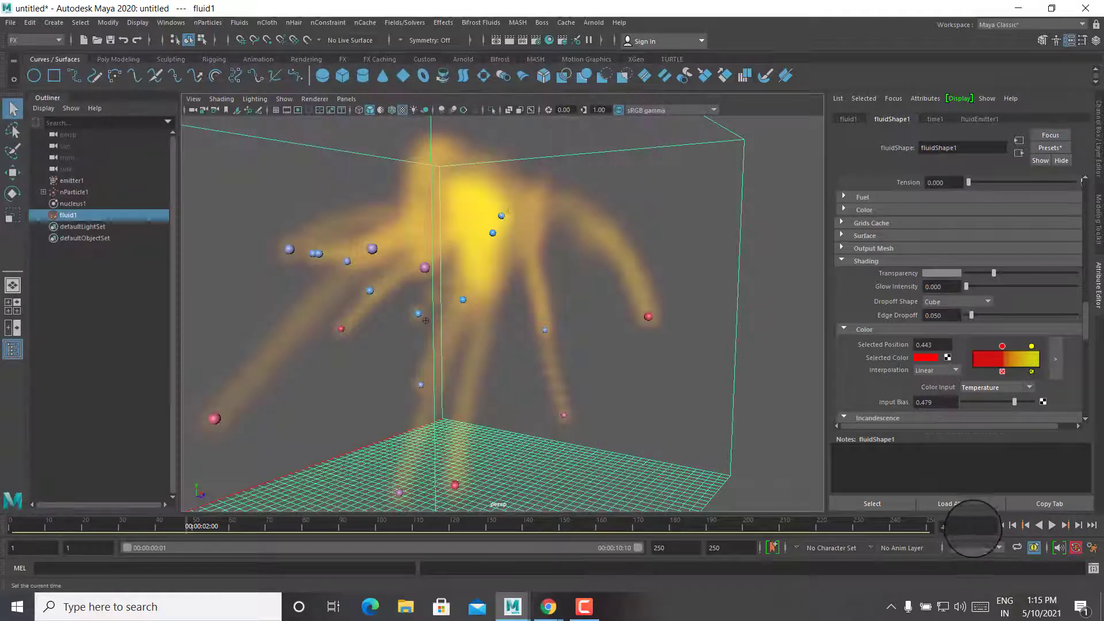
click(999, 525)
click(1055, 526)
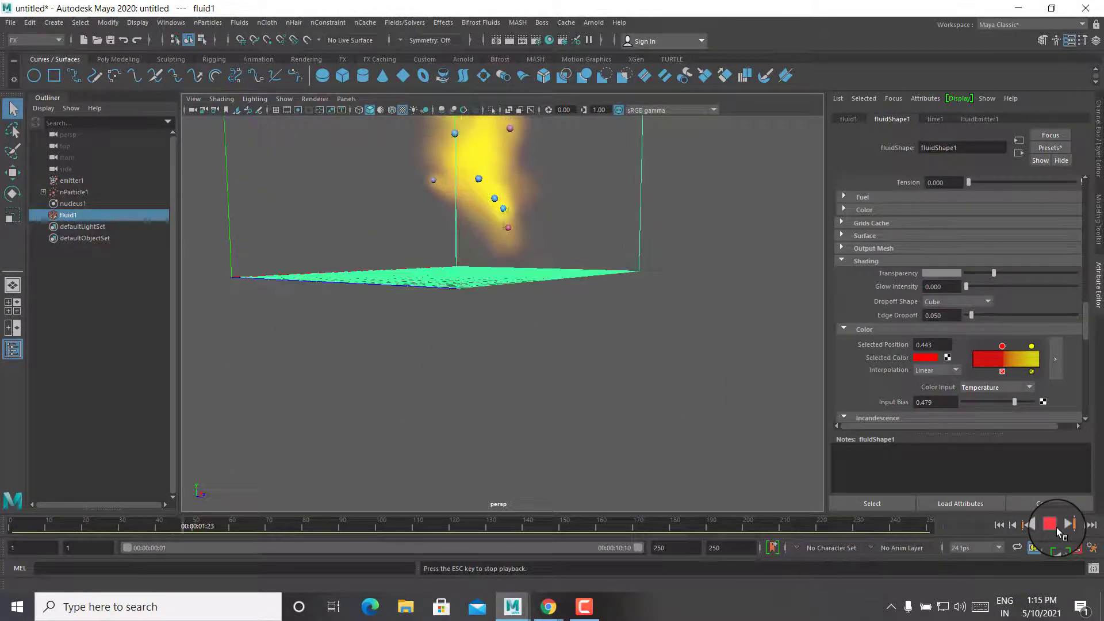
click(1057, 528)
mouse_move(562, 323)
alt+mouse_down()
mouse_move(692, 358)
mouse_move(636, 358)
mouse_move(575, 328)
mouse_move(586, 322)
mouse_move(570, 327)
mouse_move(575, 345)
alt+mouse_up()
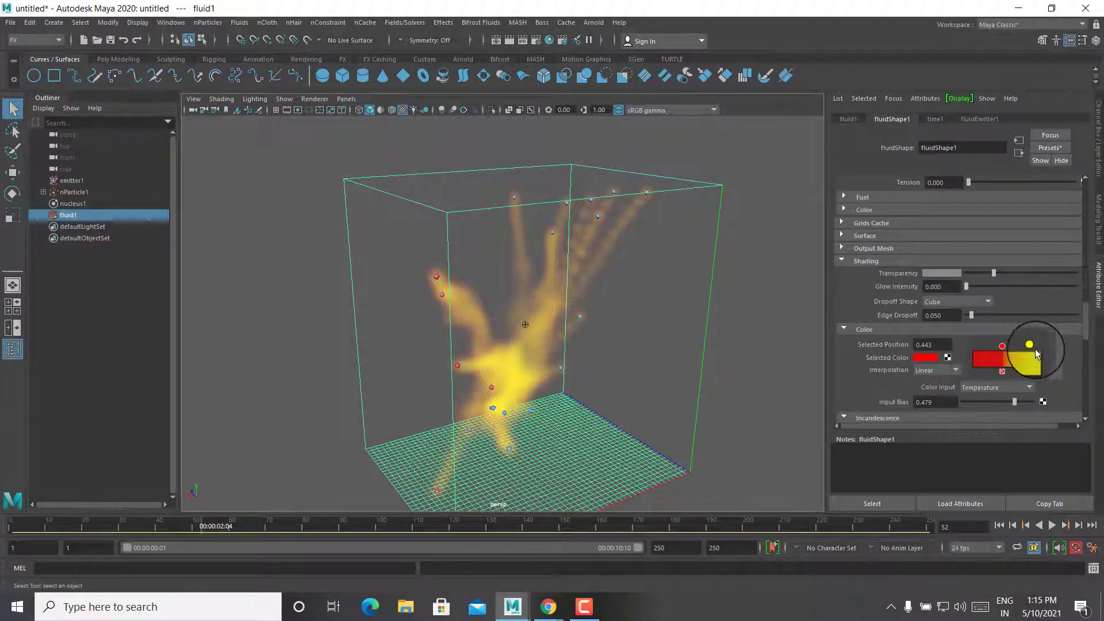
Step: Change the shading colour ramp's yellow point to blue and replay to frame 53
click(1030, 345)
click(926, 357)
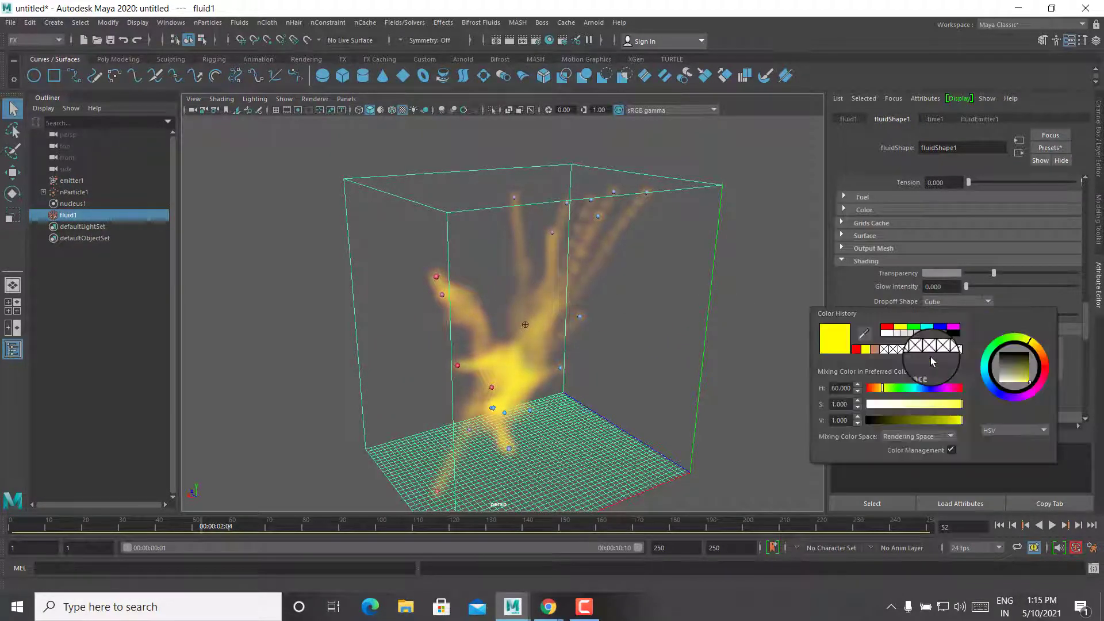
click(938, 328)
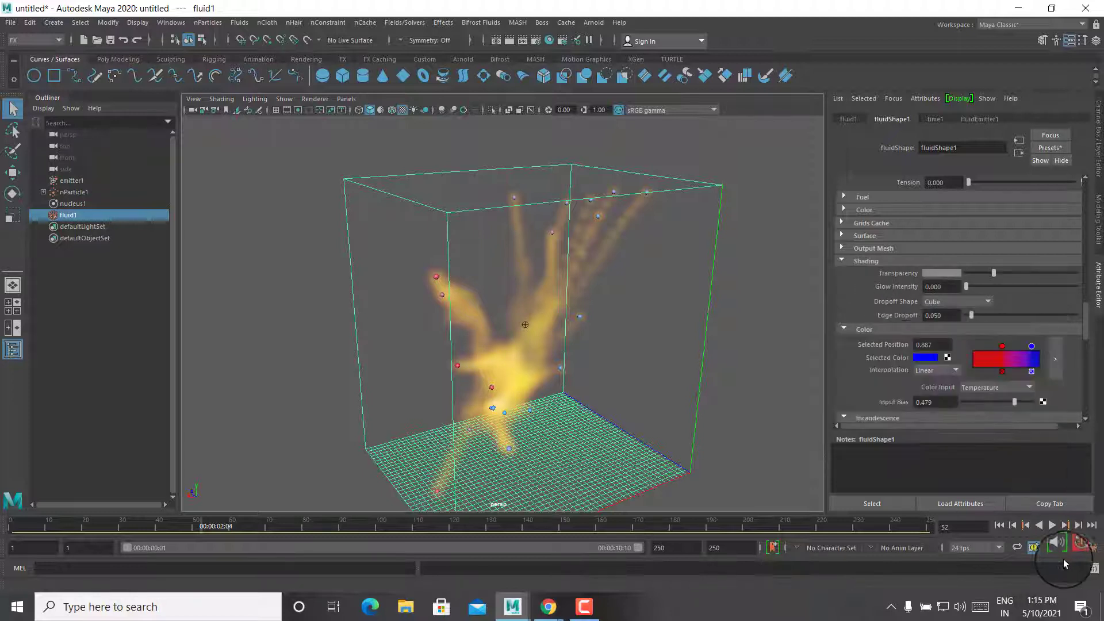
click(1014, 529)
click(1048, 527)
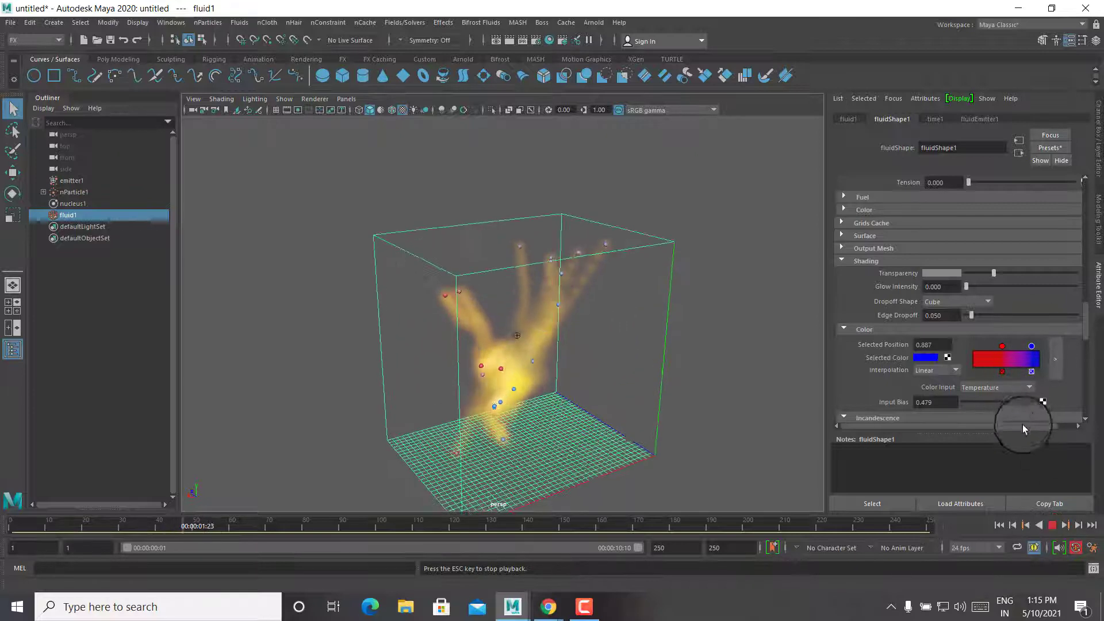
click(1050, 527)
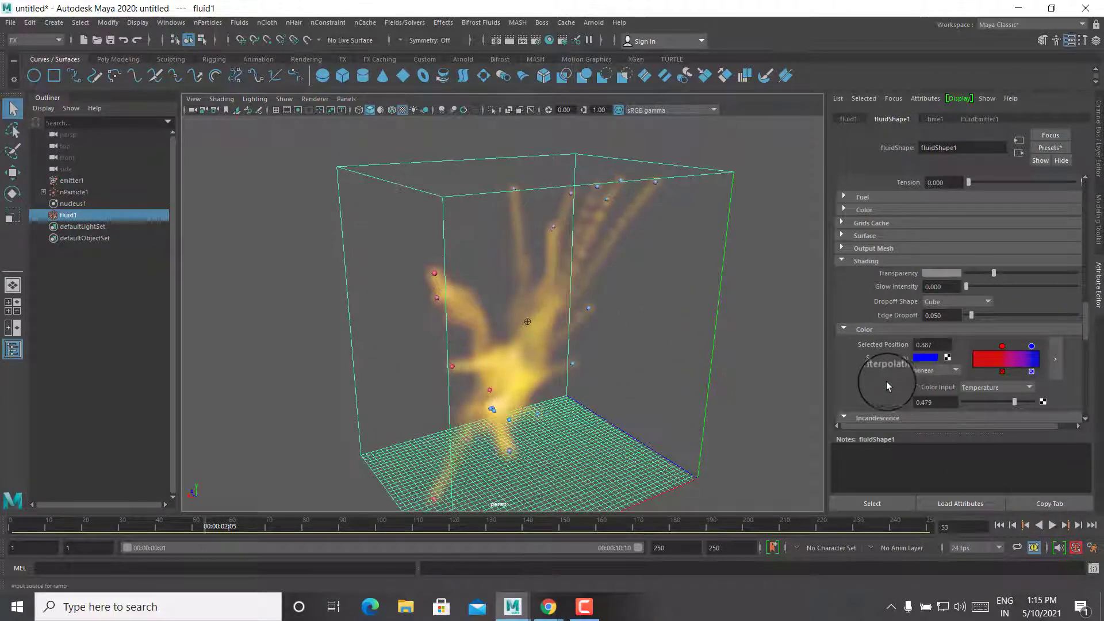
Step: Render the updated fluid with Arnold, close the preview, and select nParticle1
click(593, 22)
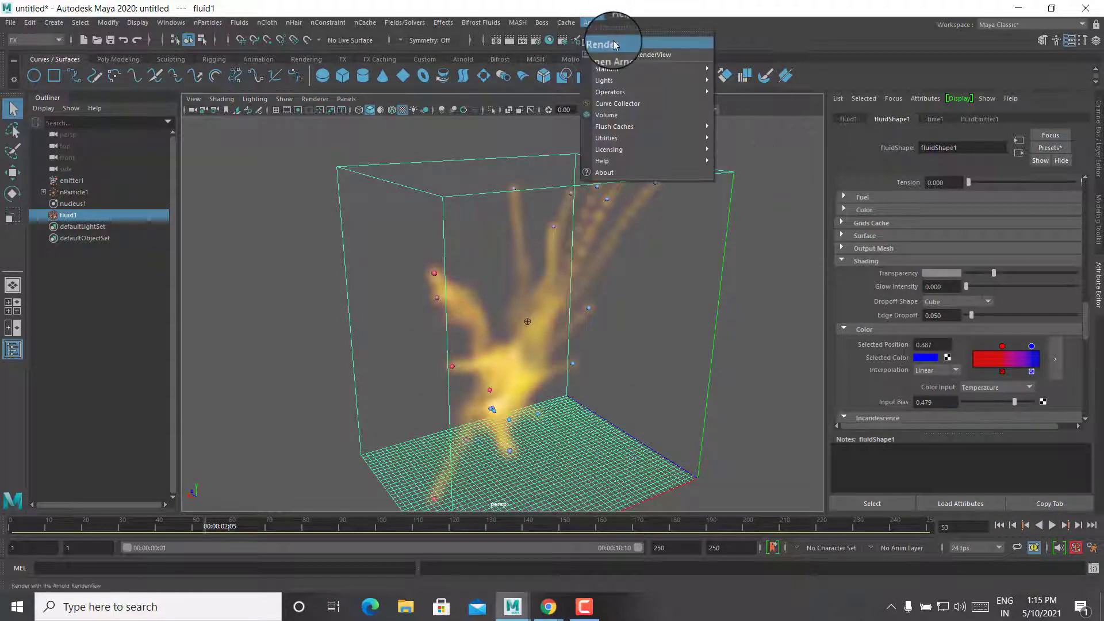
click(614, 42)
click(276, 320)
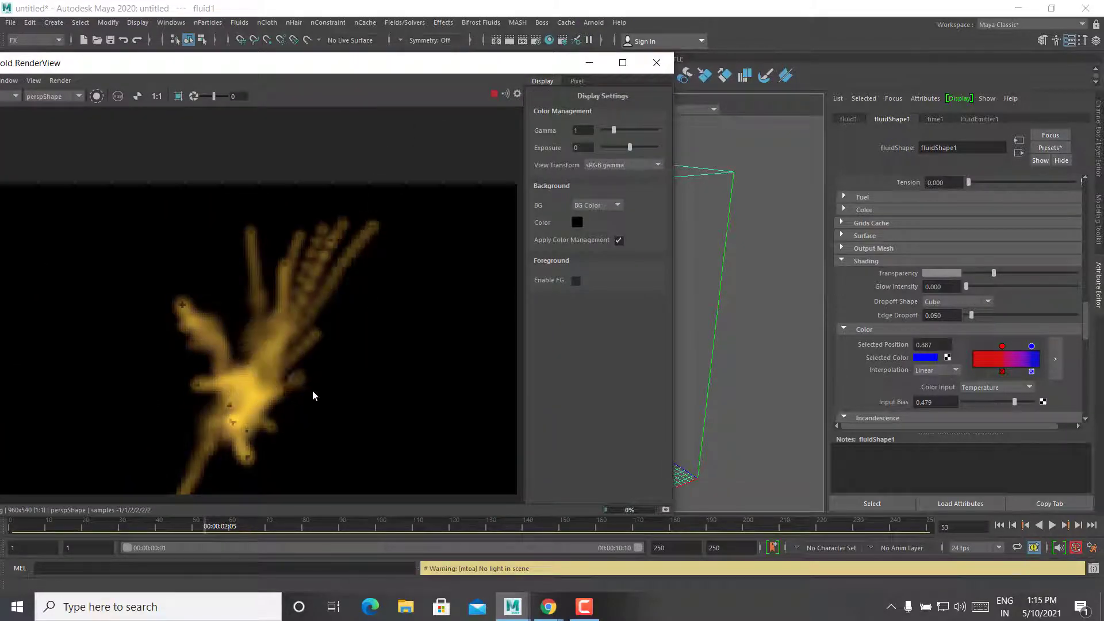
click(656, 63)
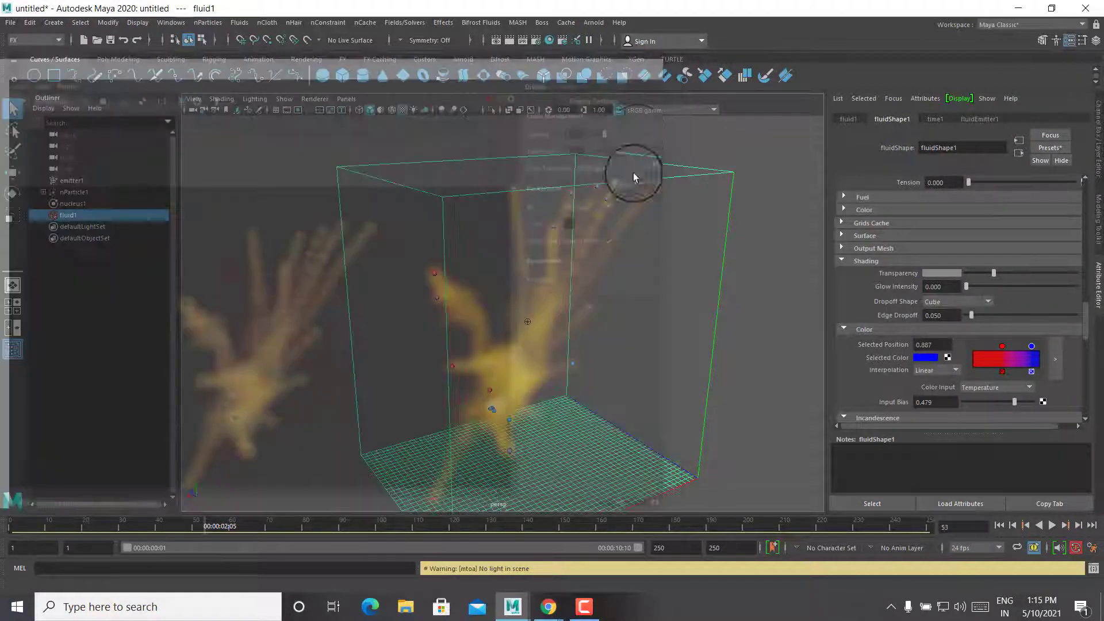
alt+right_drag(540, 330, 600, 371)
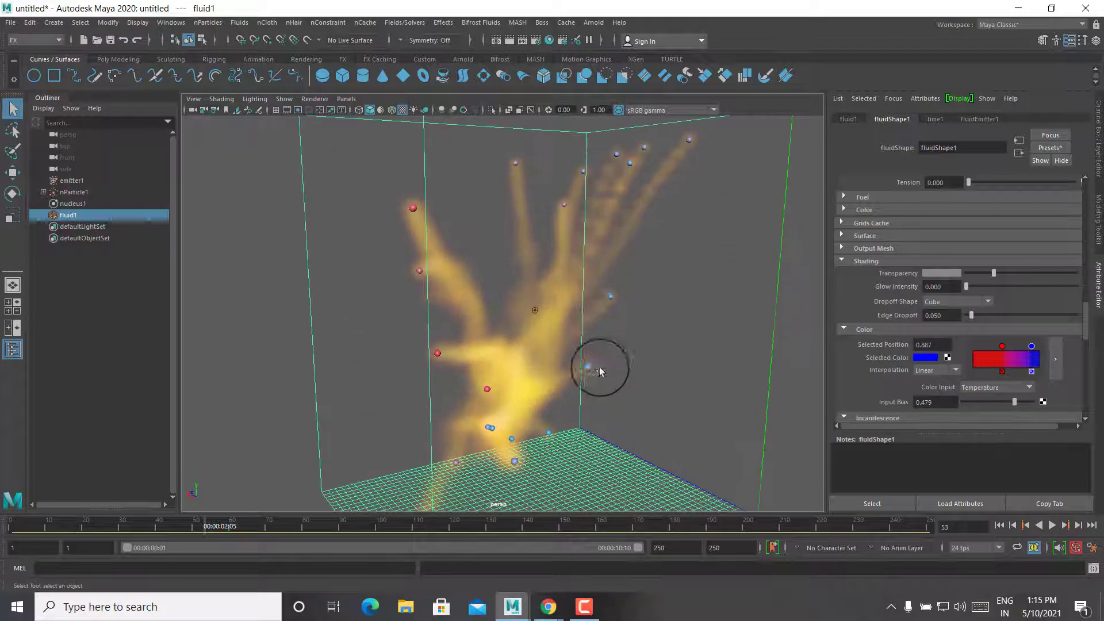
click(615, 297)
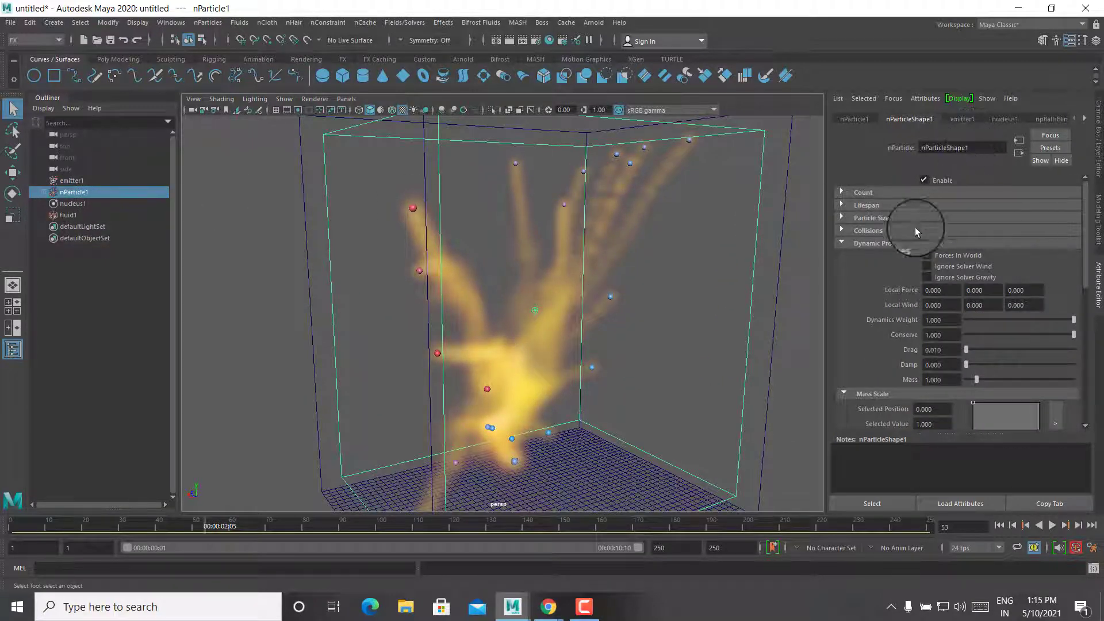
Step: Set the nParticle Radius to 0.5 and replay the simulation
click(876, 218)
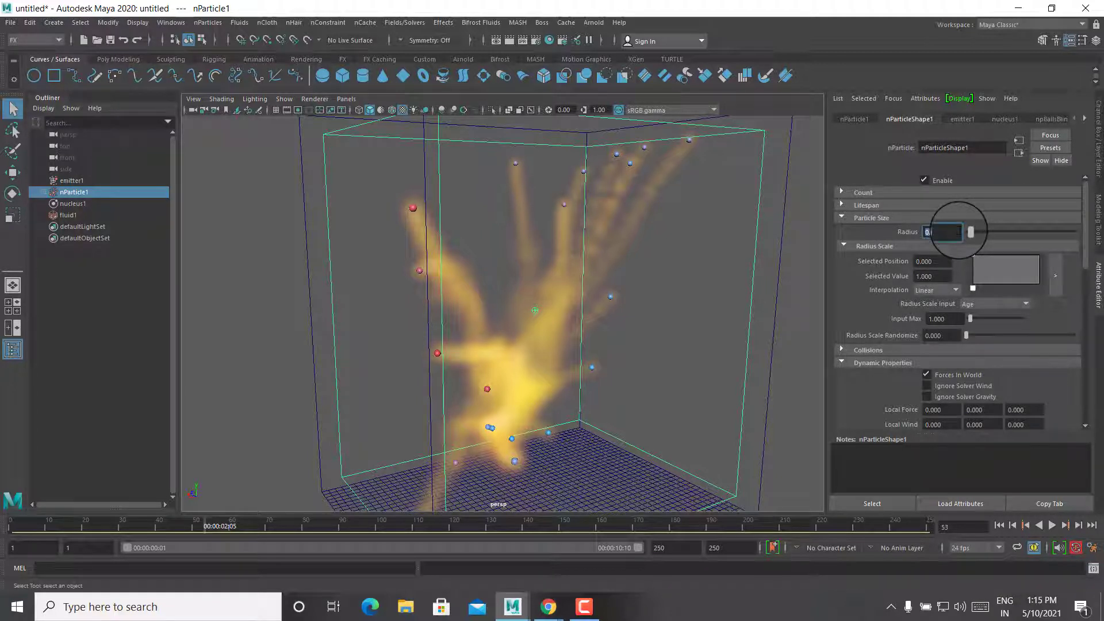
drag(971, 231, 974, 232)
text(5)
key(Return)
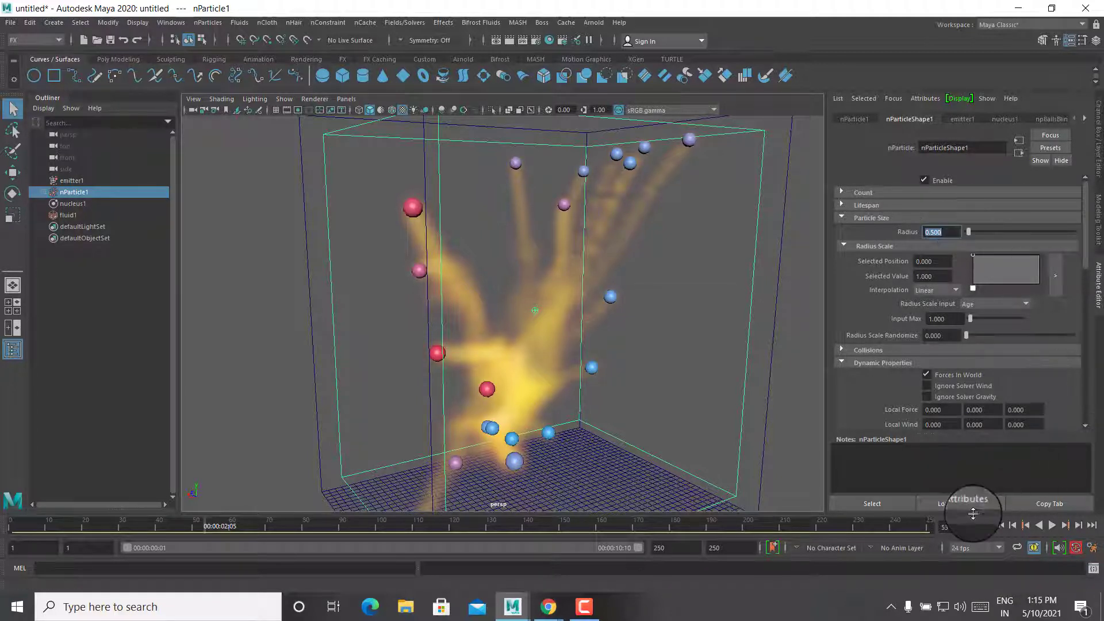
click(1000, 524)
click(1052, 525)
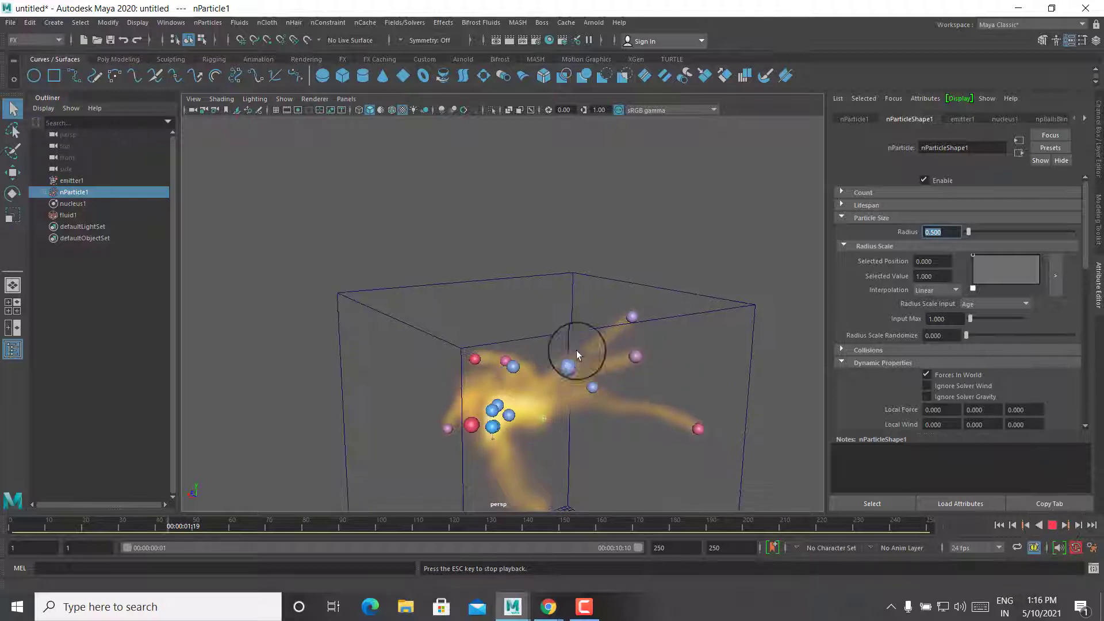
Step: Orbit around the box to check the bigger particles, then select fluid1
mouse_move(615, 330)
alt+mouse_down()
mouse_move(625, 381)
mouse_move(748, 414)
alt+mouse_up()
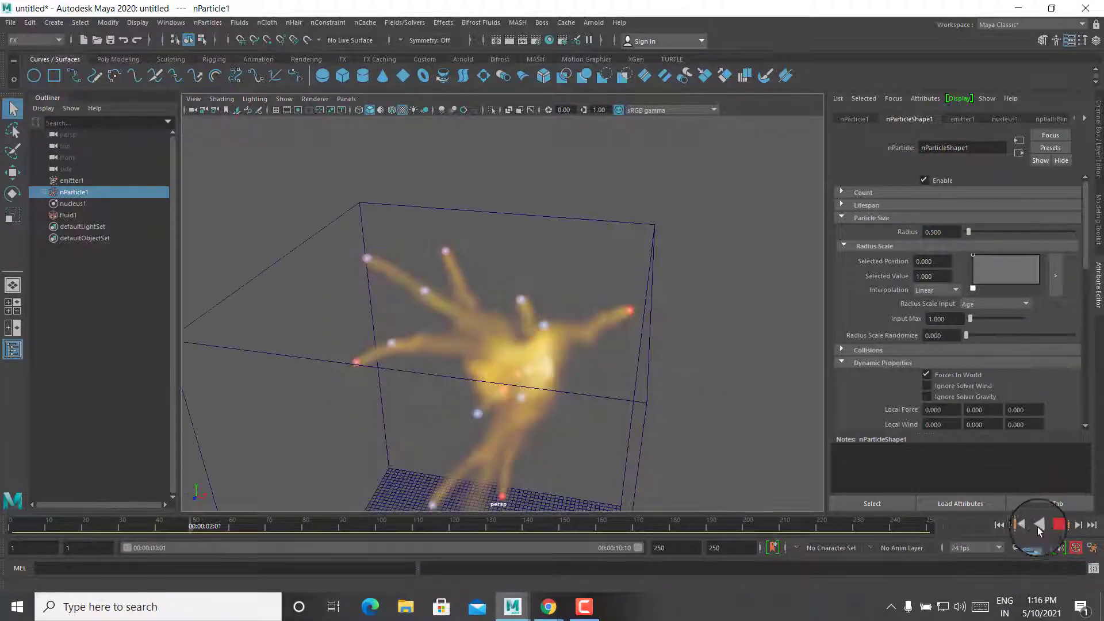
click(1048, 526)
alt+drag(543, 249, 1062, 528)
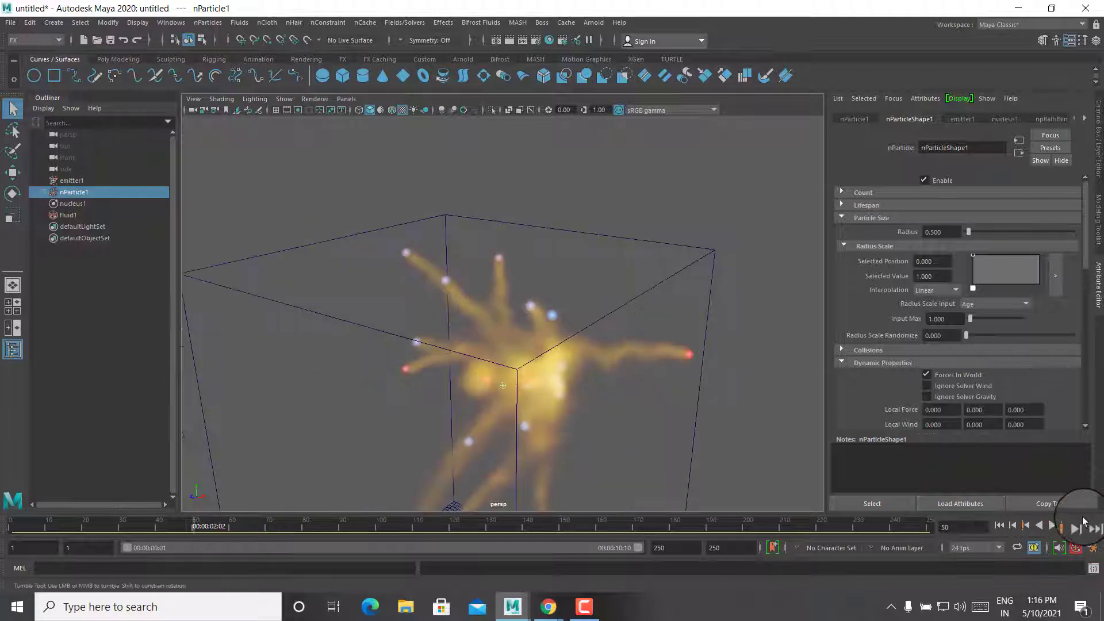
mouse_move(627, 260)
alt+mouse_down()
mouse_move(616, 247)
mouse_move(525, 313)
mouse_move(567, 242)
mouse_move(678, 228)
mouse_move(636, 249)
mouse_move(648, 357)
mouse_move(581, 172)
mouse_move(582, 132)
mouse_move(606, 264)
mouse_move(602, 345)
mouse_move(727, 340)
mouse_move(631, 231)
alt+mouse_up()
mouse_move(631, 232)
alt+right_down()
mouse_move(584, 239)
mouse_move(602, 311)
mouse_move(628, 300)
mouse_move(640, 333)
alt+right_up()
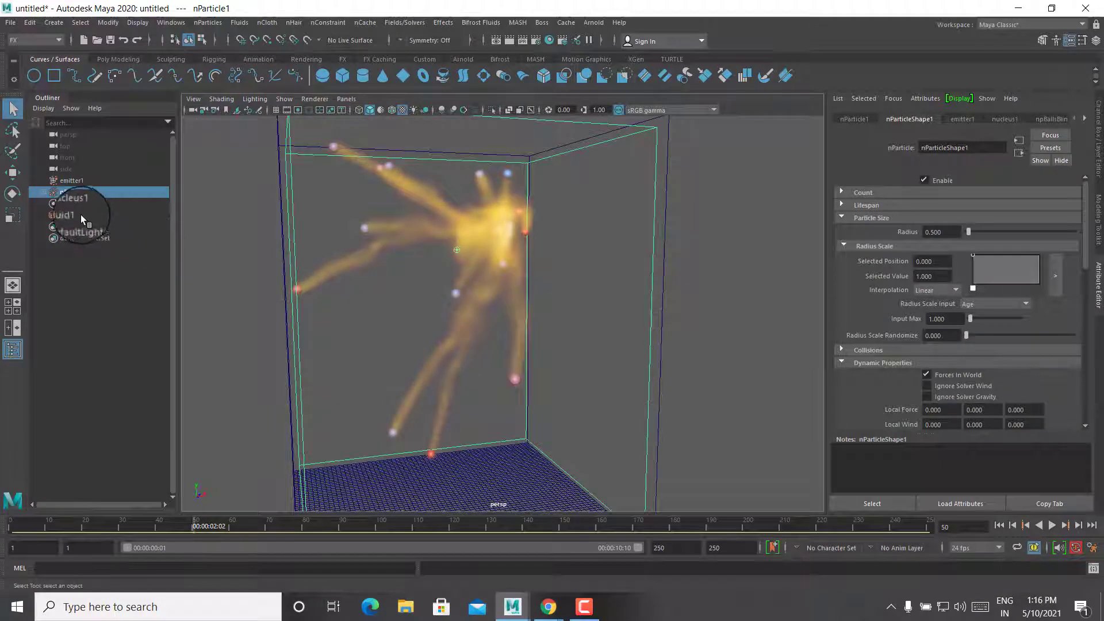
click(80, 216)
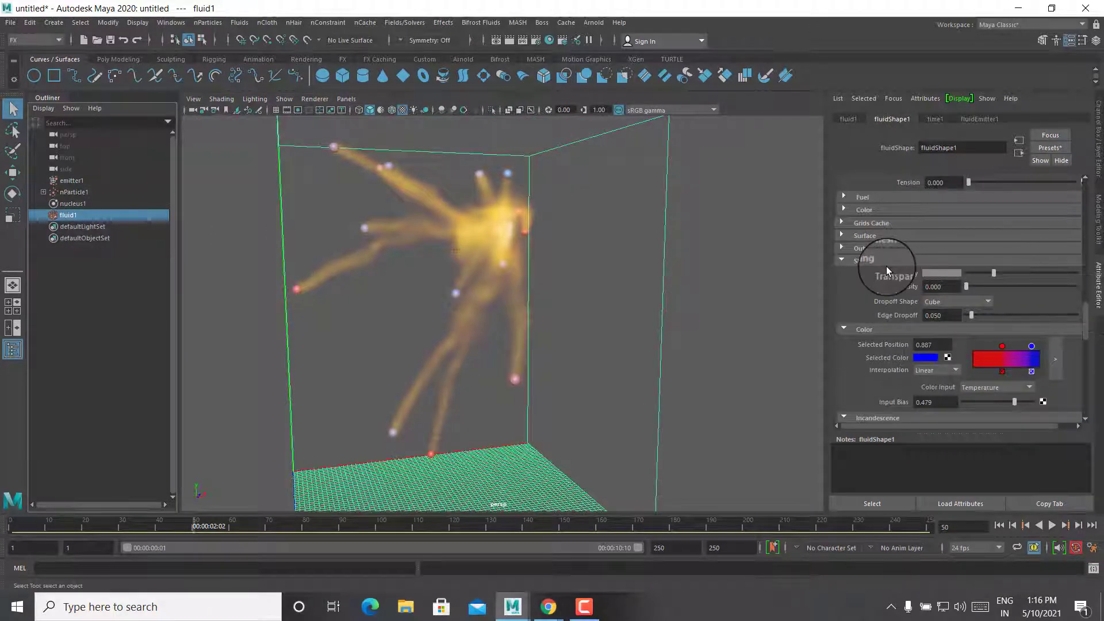
Step: Collapse the Shading sections, find Density Dissipation, and replay the simulation
click(863, 262)
click(884, 278)
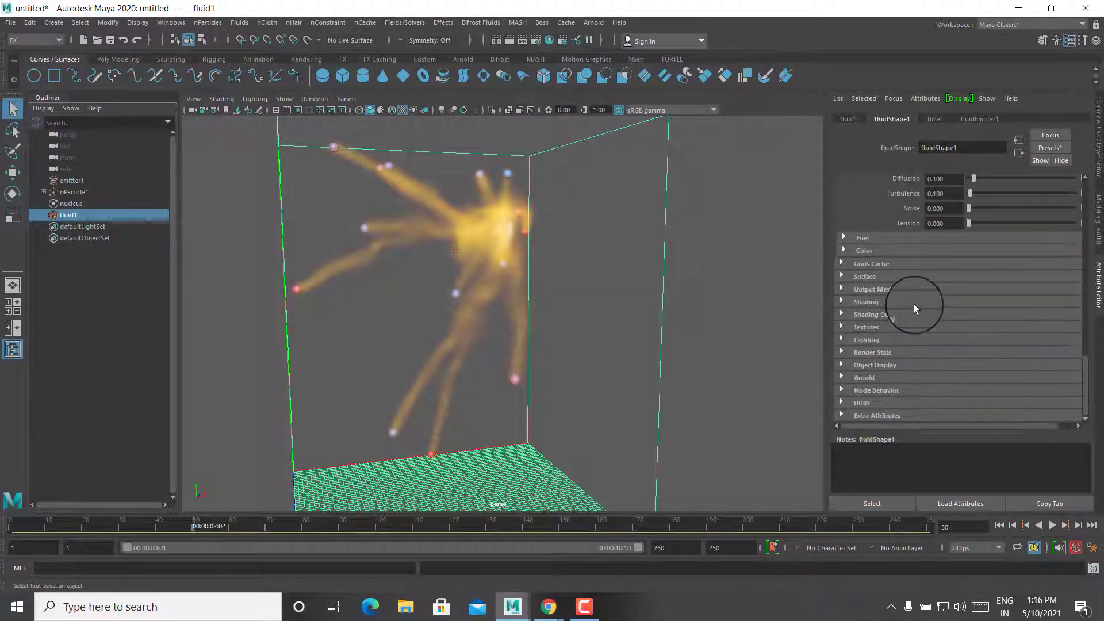
scroll(918, 282, up, 3)
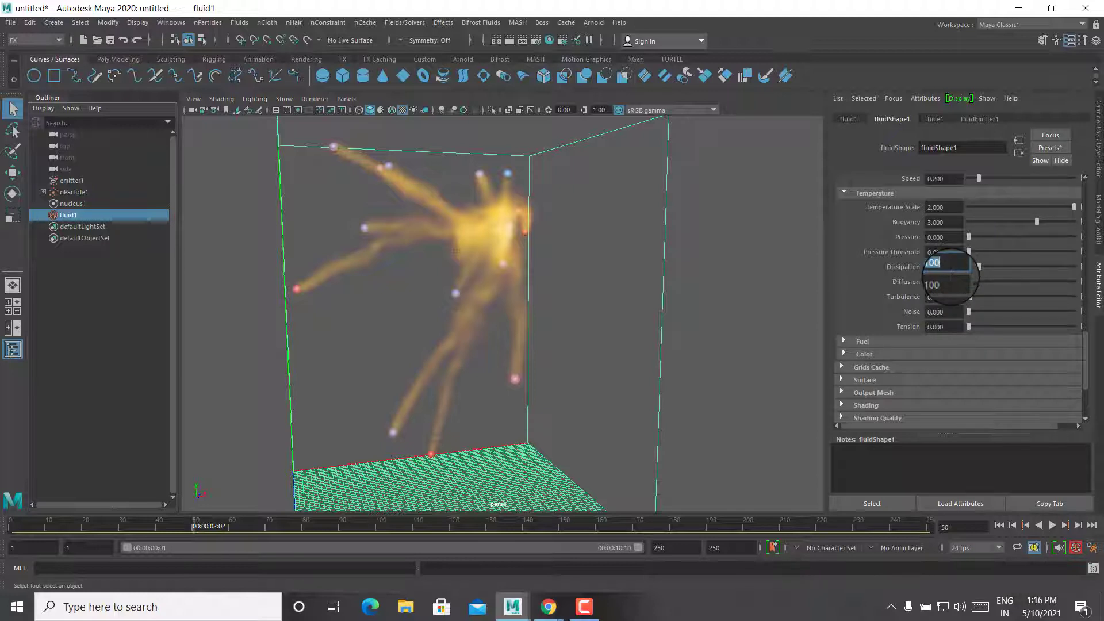
scroll(971, 284, up, 5)
scroll(970, 284, up, 3)
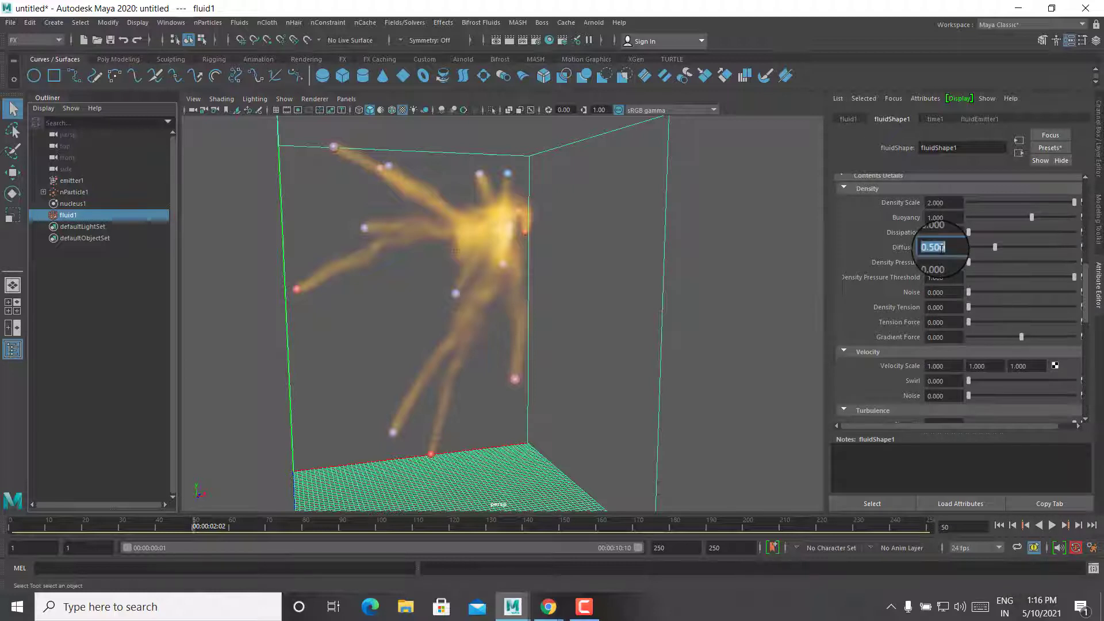
click(943, 232)
text(0.500)
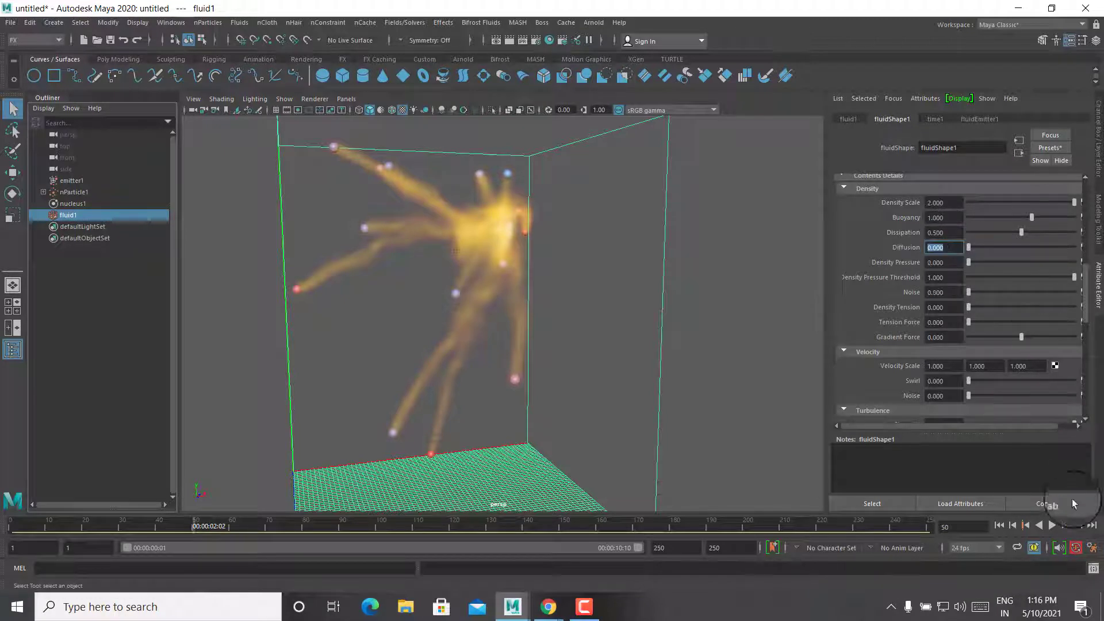
click(1000, 527)
click(1051, 524)
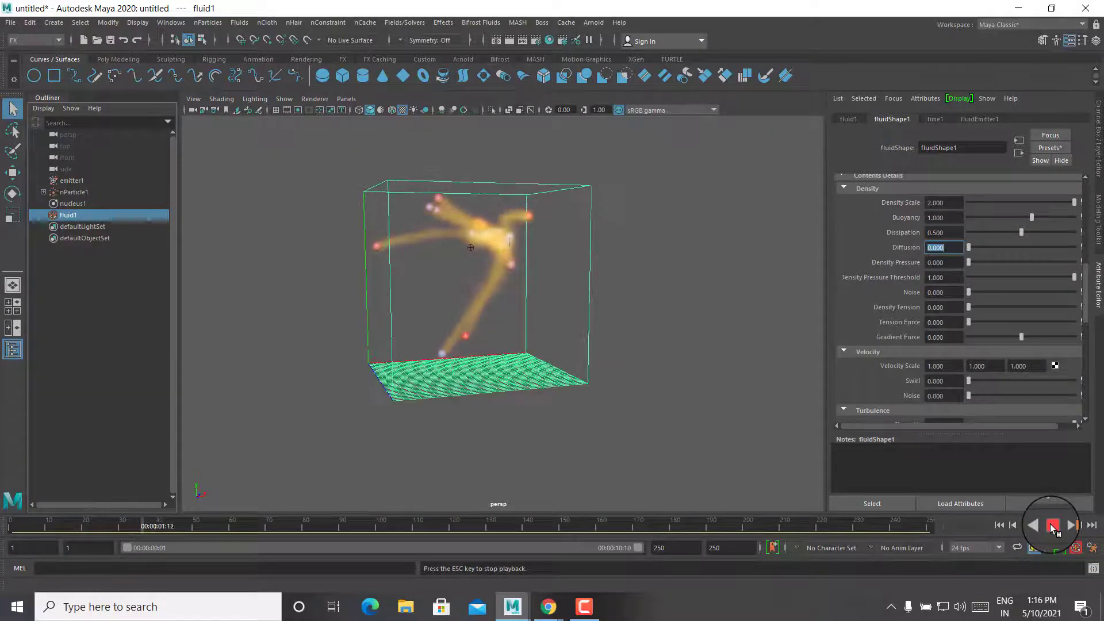
Step: Set Density Dissipation to 10 and replay to preview the shorter trails
double_click(956, 233)
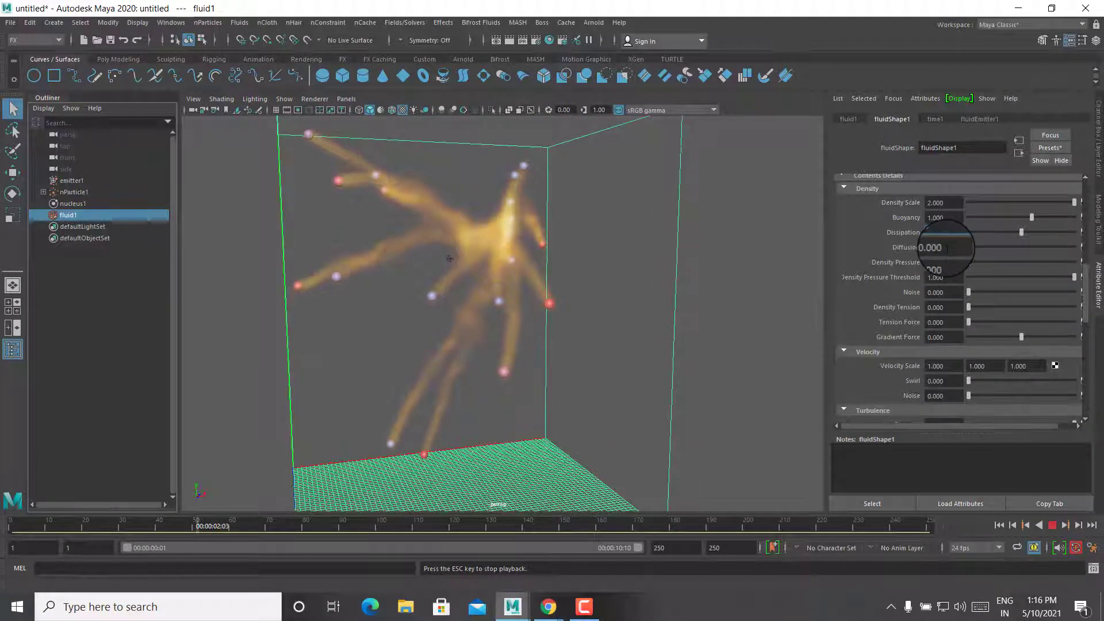
text(10)
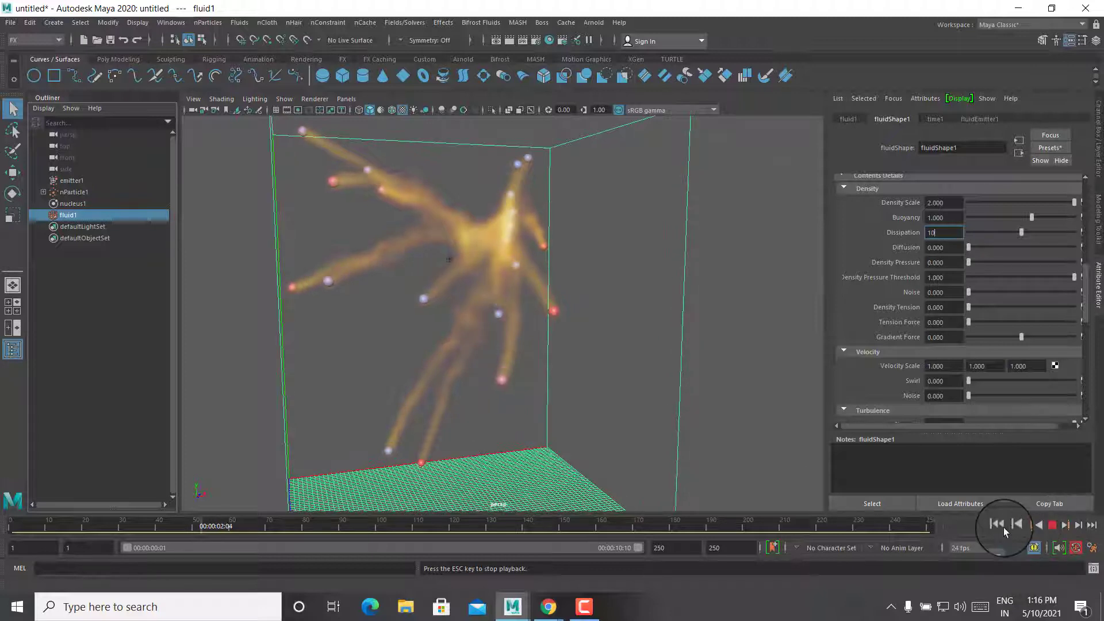
key(Tab)
click(1052, 526)
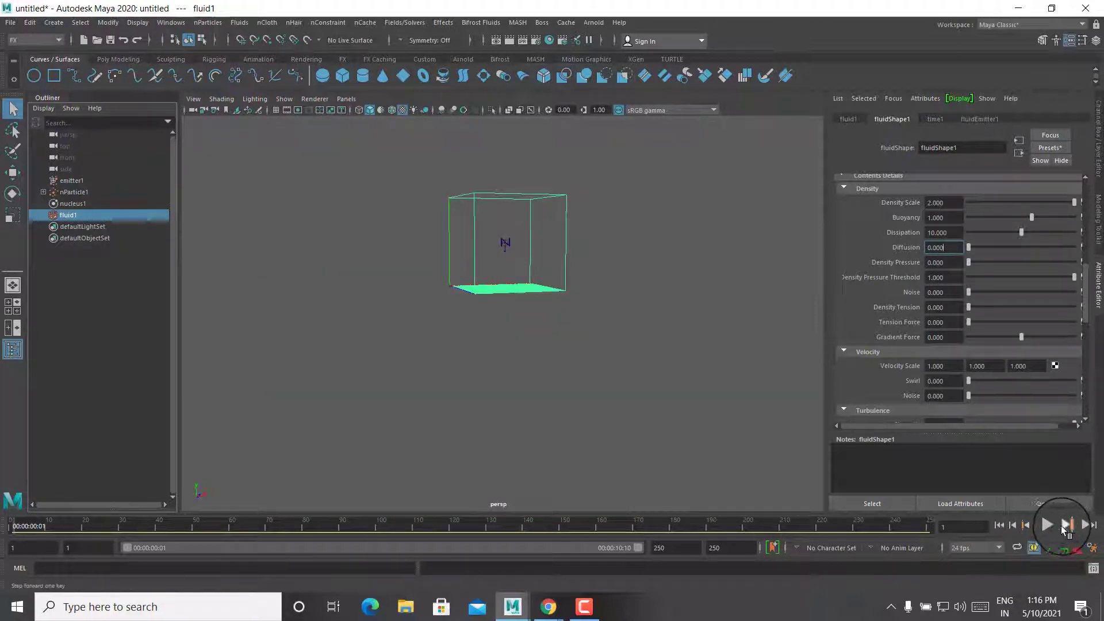
click(1053, 525)
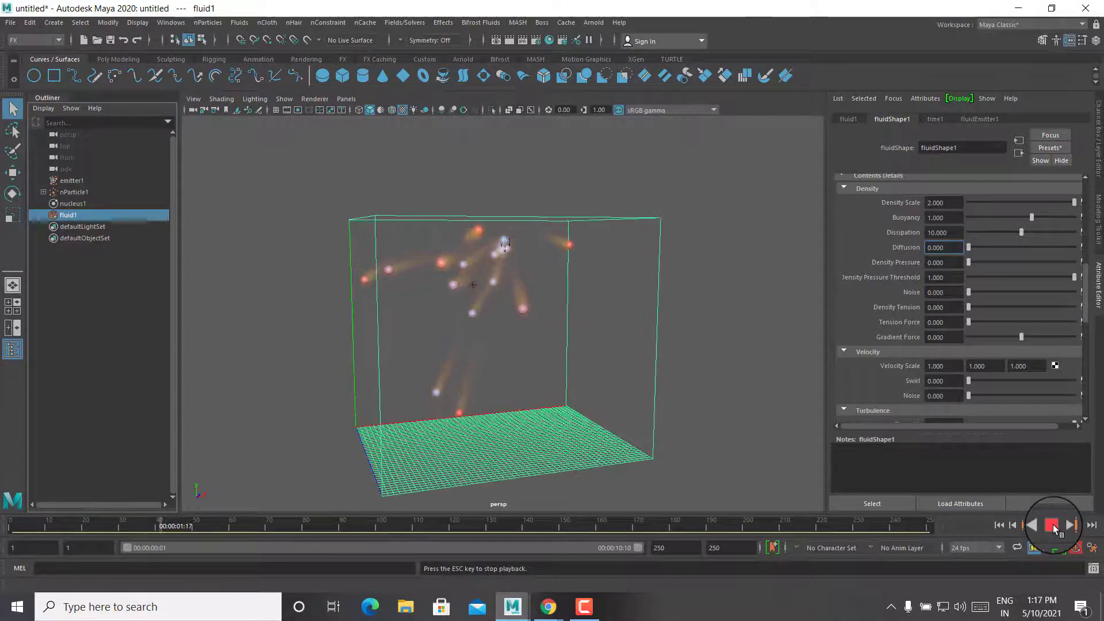
key(Escape)
mouse_move(533, 316)
alt+mouse_down()
mouse_move(577, 337)
mouse_move(517, 333)
mouse_move(630, 315)
mouse_move(578, 12)
alt+mouse_up()
Step: Render a test frame with Arnold, move its window aside, and select the Buoyancy field
click(598, 22)
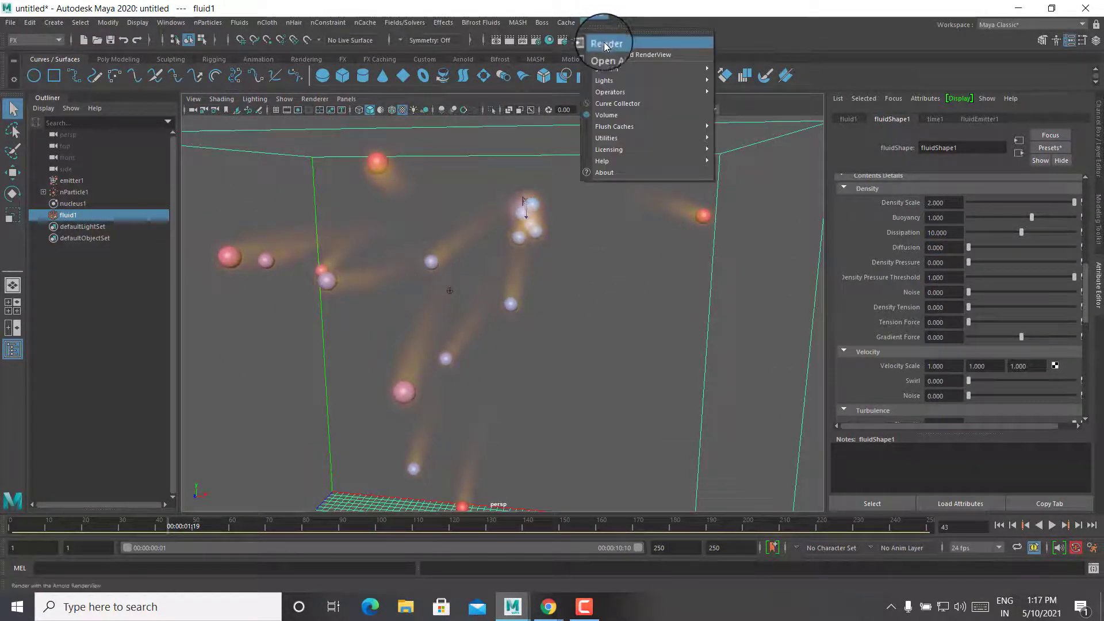
click(604, 43)
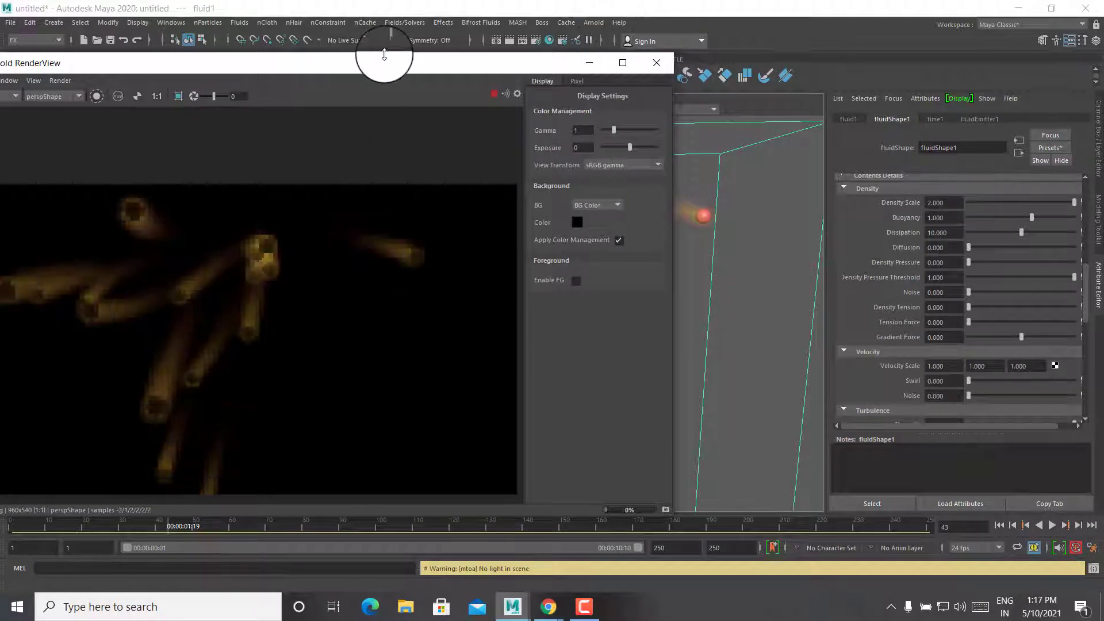
drag(481, 62, 730, 12)
scroll(420, 335, down, 1)
scroll(420, 336, down, 1)
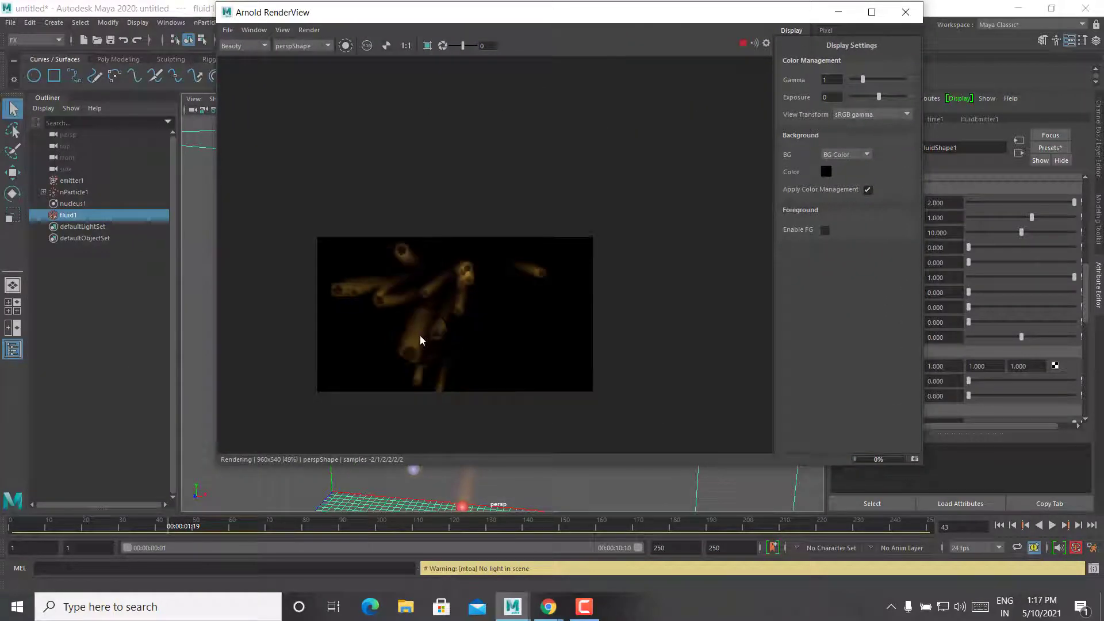
scroll(420, 336, up, 2)
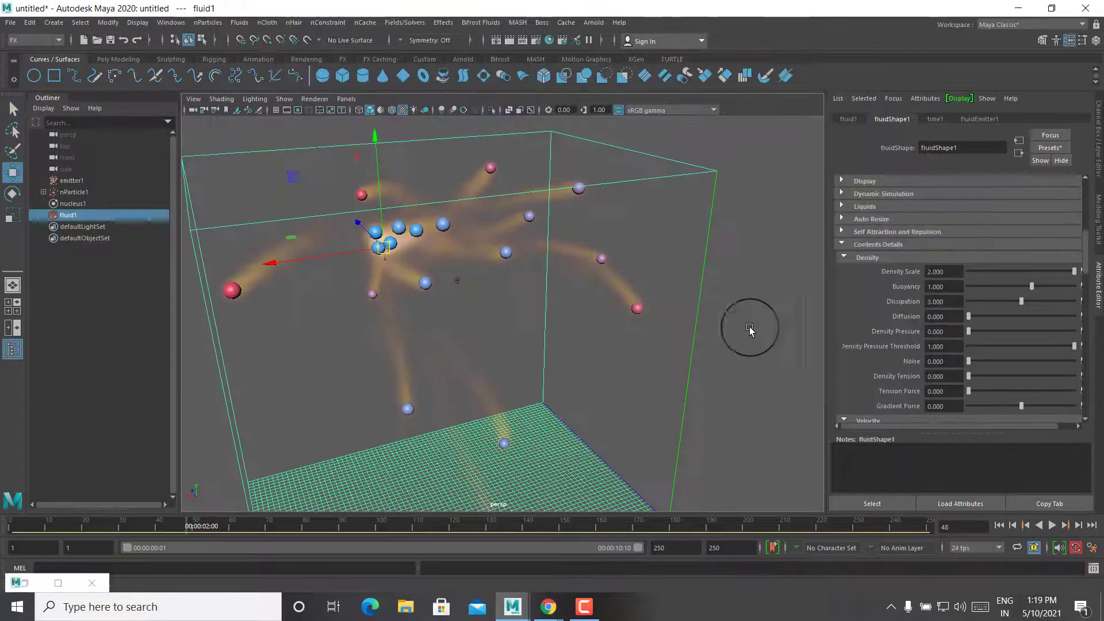
click(945, 286)
text(5.000)
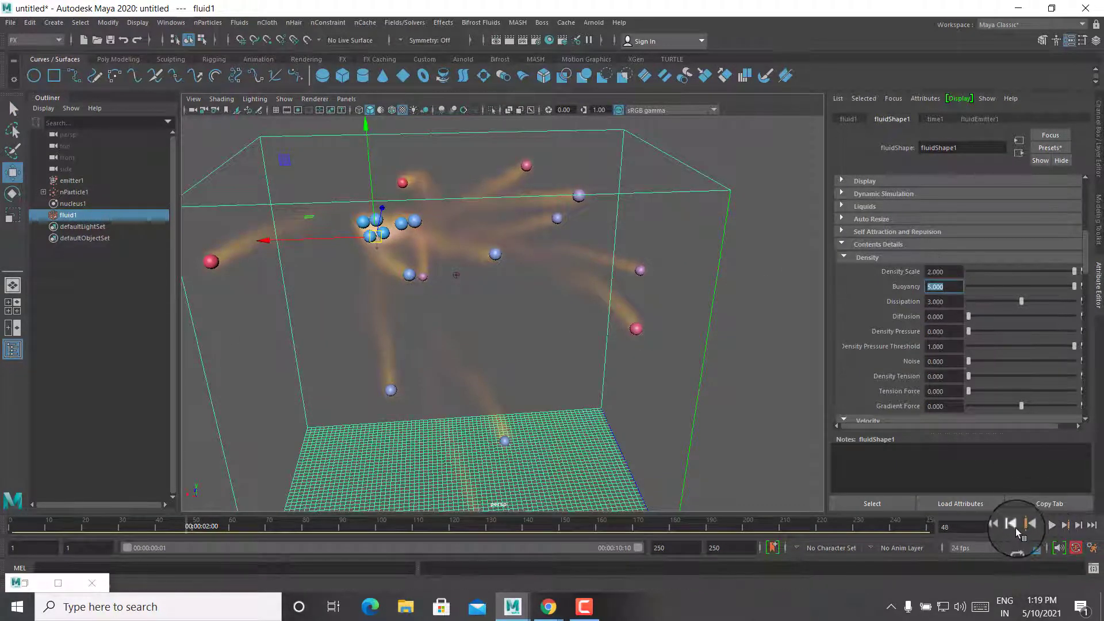
Step: Replay the simulation, orbit closer, and select the density Buoyancy value
click(1000, 525)
click(1052, 524)
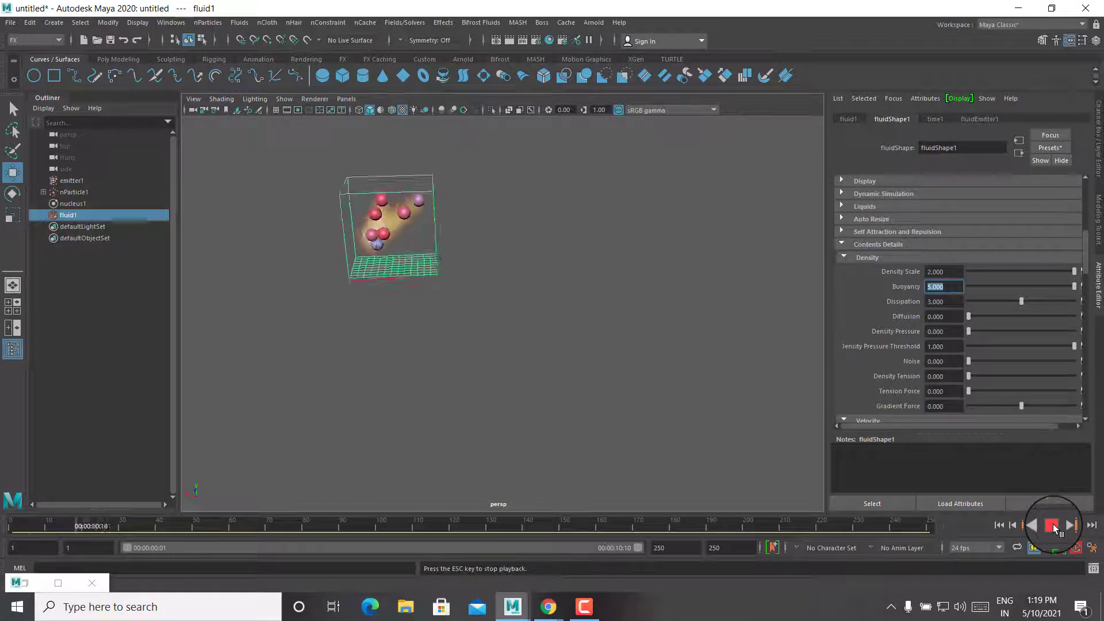
mouse_move(598, 409)
alt+mouse_down()
mouse_move(530, 370)
mouse_move(552, 295)
mouse_move(554, 341)
alt+mouse_up()
scroll(552, 345, up, 3)
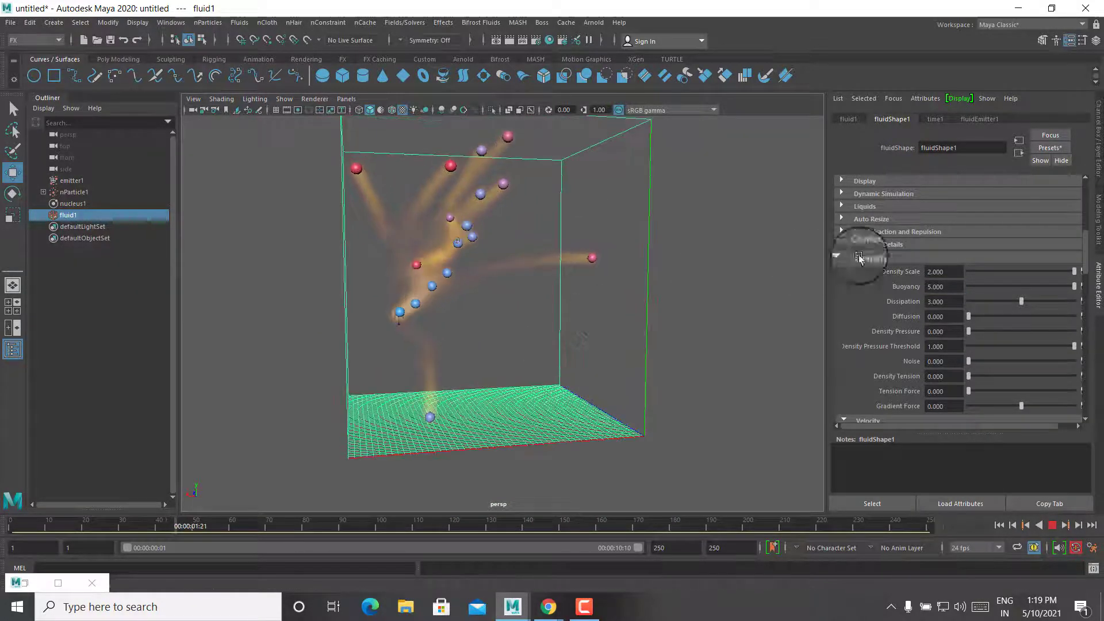
click(942, 286)
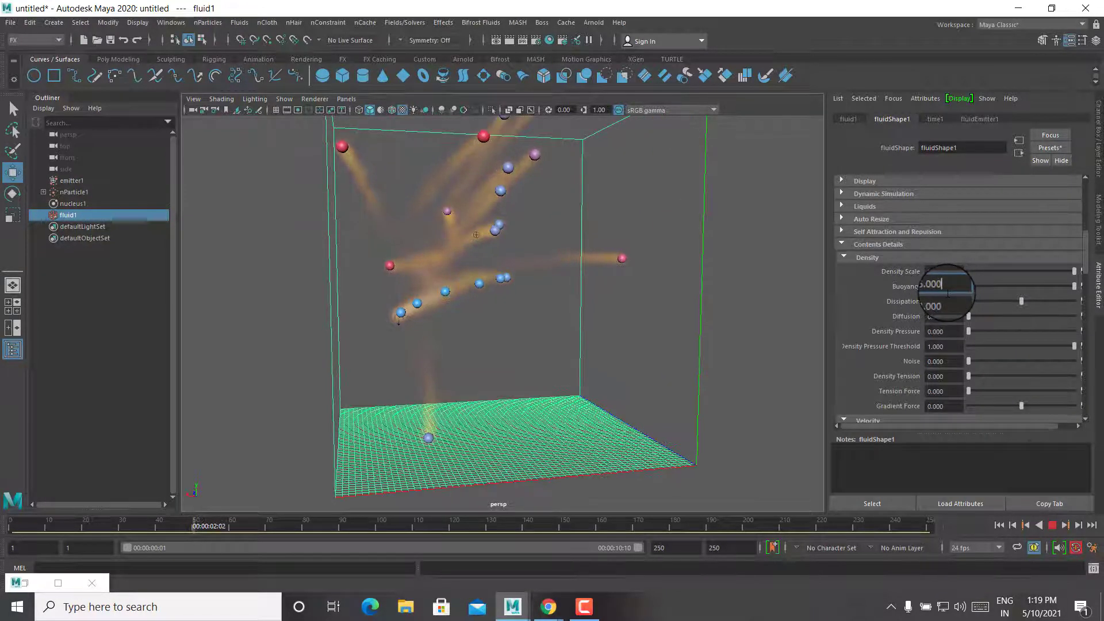
click(958, 353)
click(954, 286)
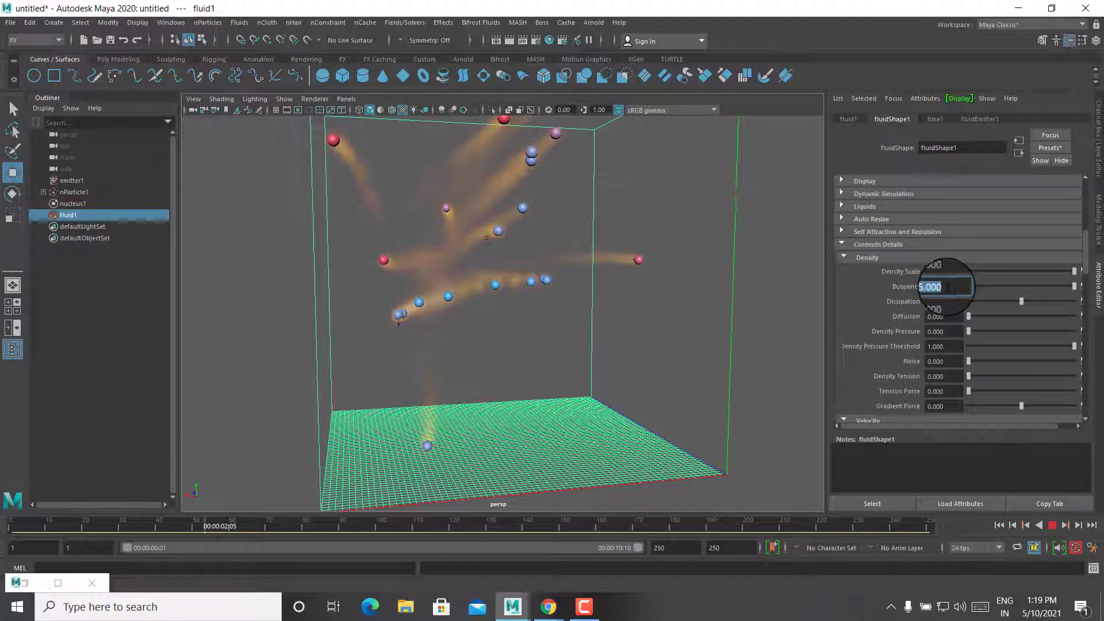
Step: Commit a Buoyancy of 5 and replay, zooming in on the growing container
click(1053, 526)
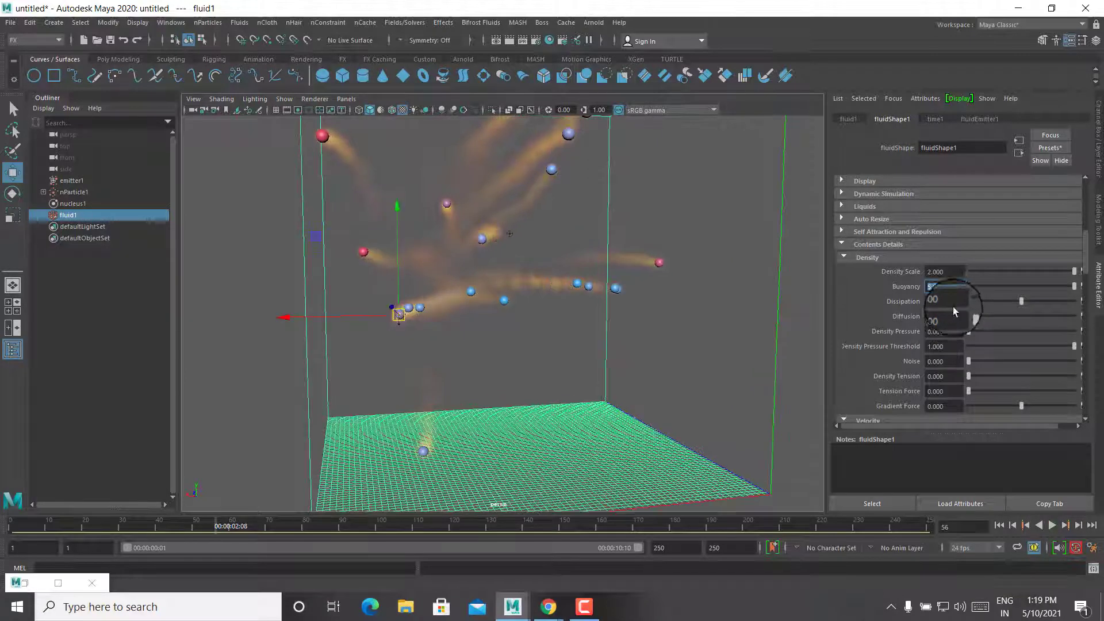
click(956, 286)
key(Return)
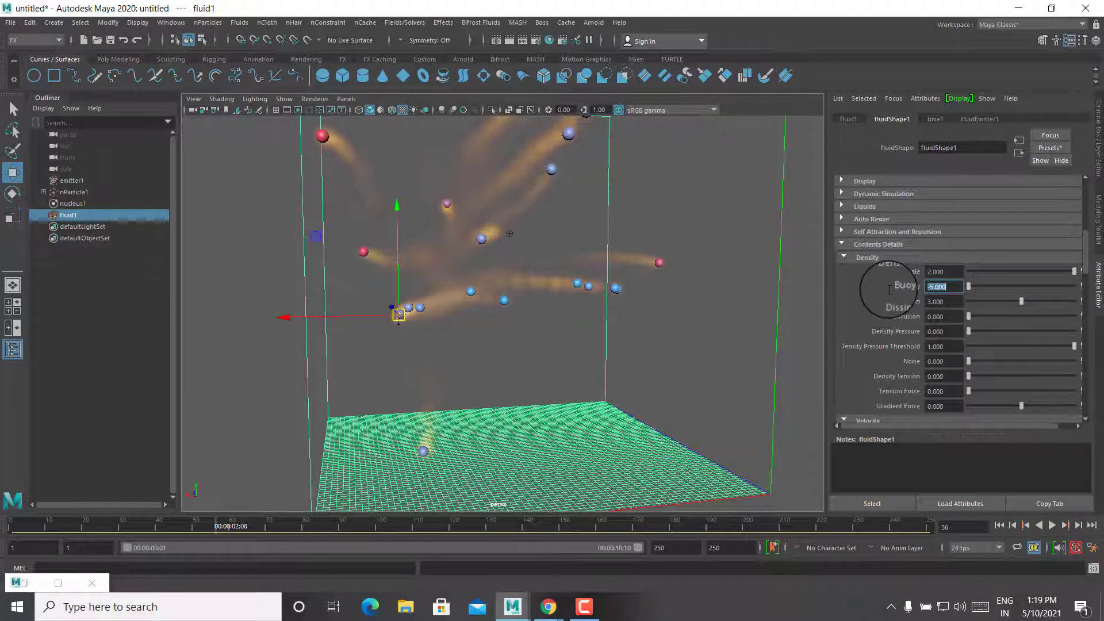
alt+drag(597, 300, 612, 321)
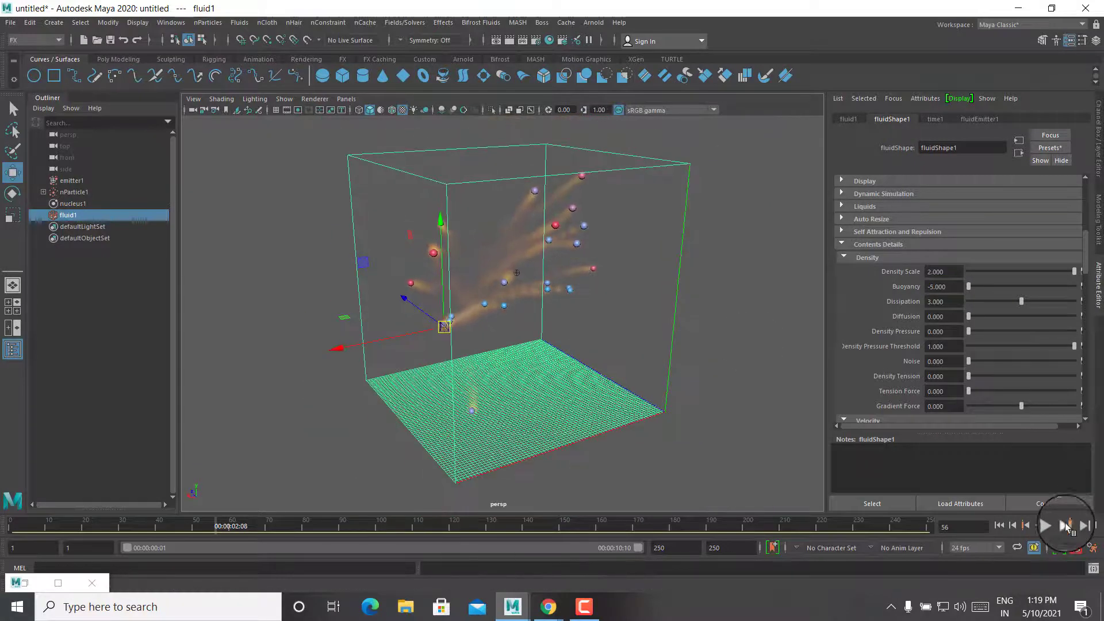
click(1013, 526)
click(1052, 525)
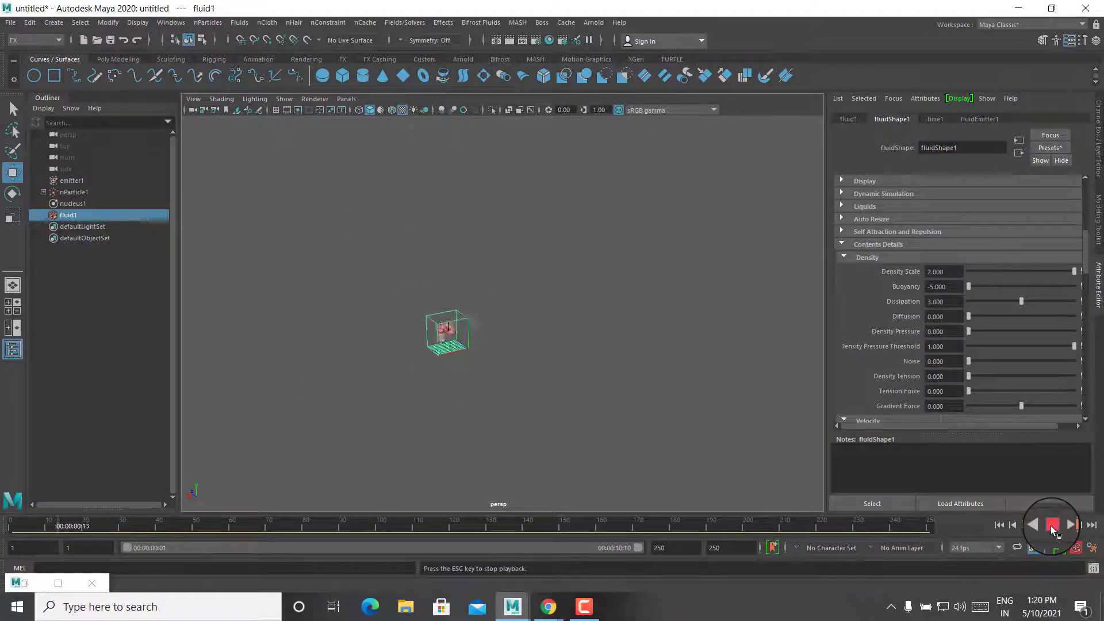
mouse_move(598, 268)
alt+mouse_down()
mouse_move(700, 353)
mouse_move(636, 382)
mouse_move(598, 374)
mouse_move(587, 391)
alt+mouse_up()
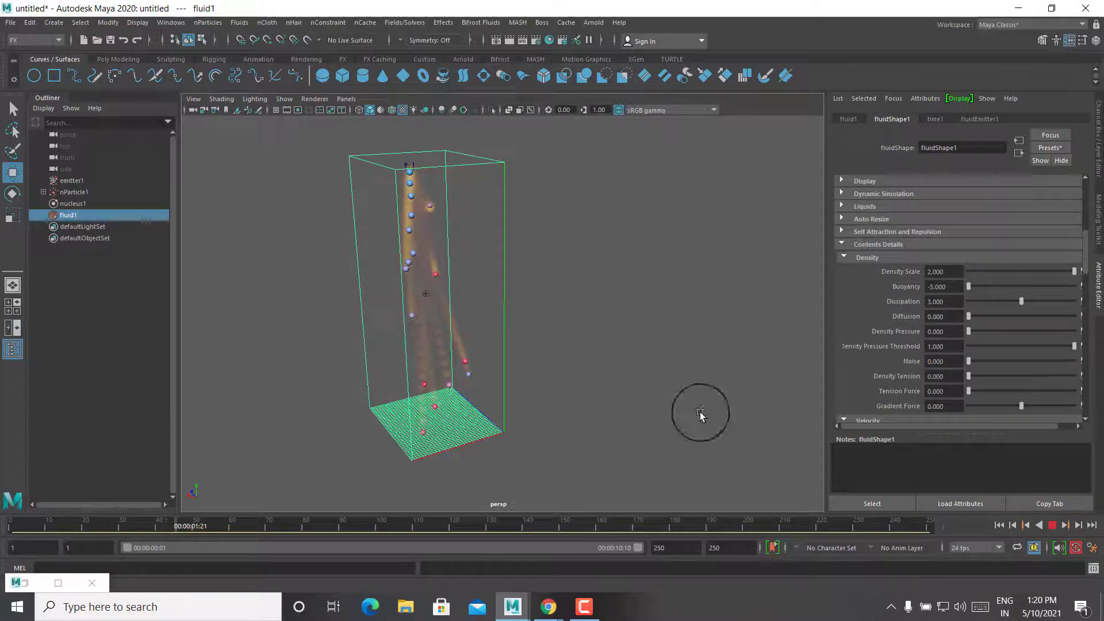
Step: Set density Buoyancy to 1 and replay the simulation from the start
click(956, 292)
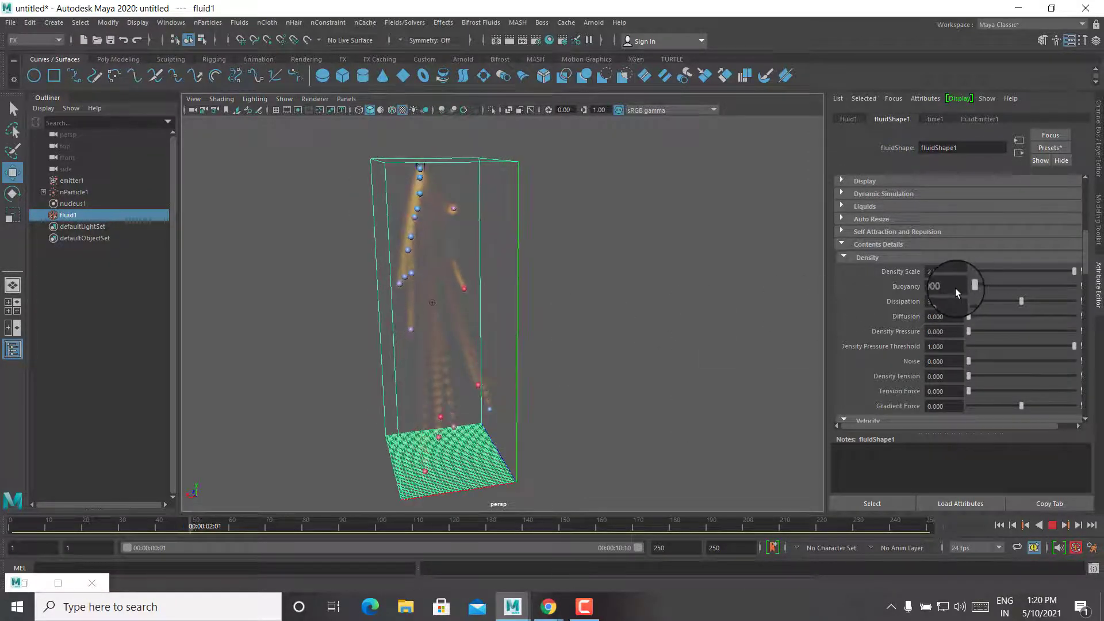
click(951, 287)
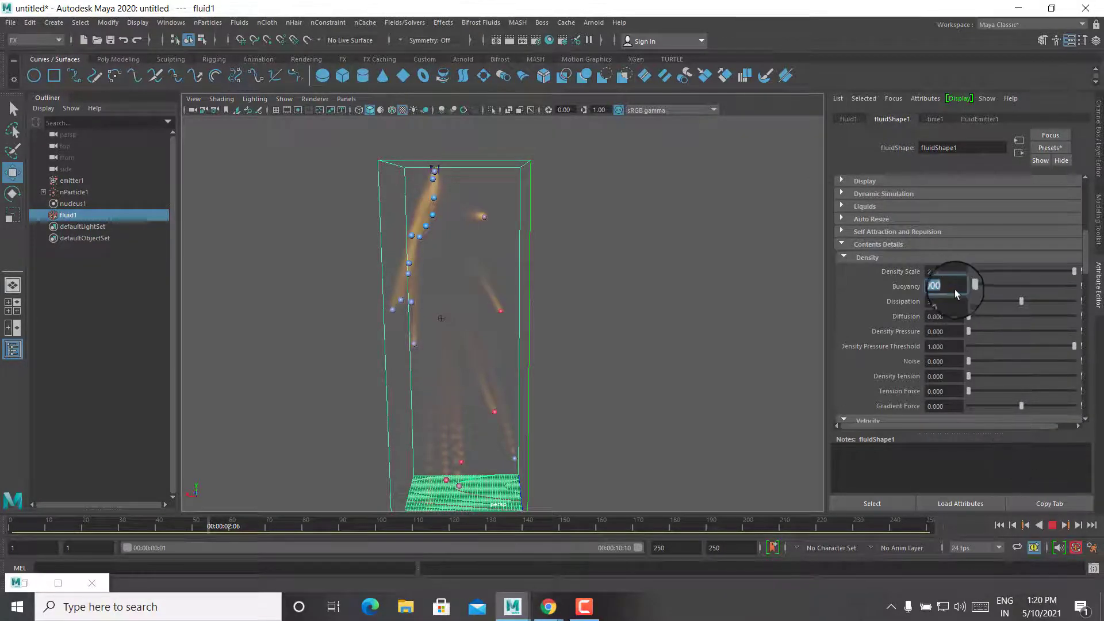
key(Escape)
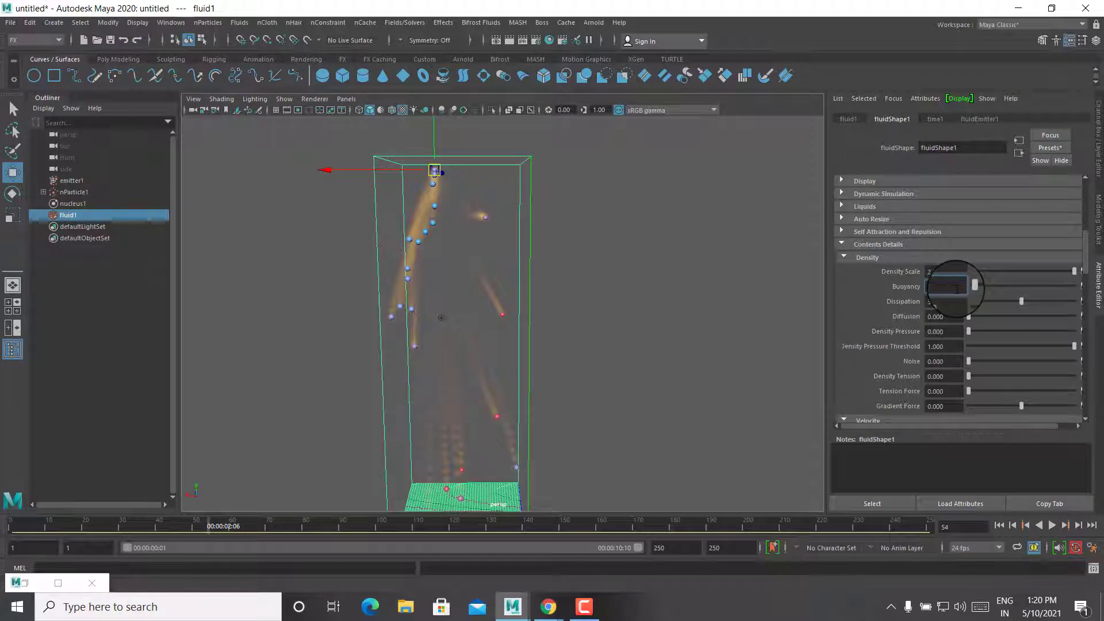
key(Return)
click(1000, 526)
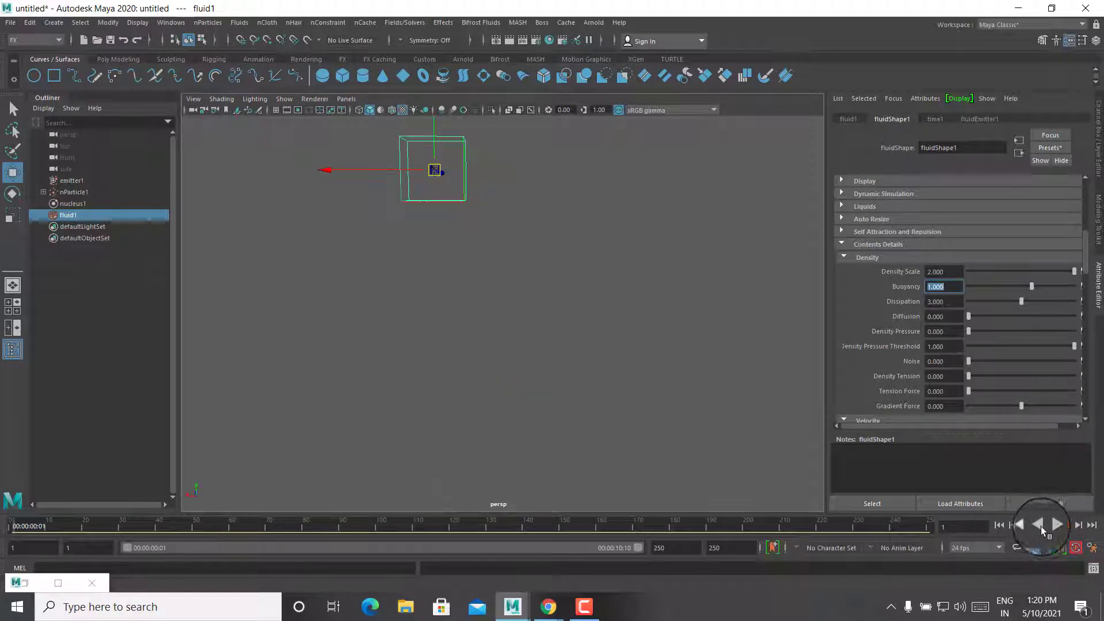
click(1052, 525)
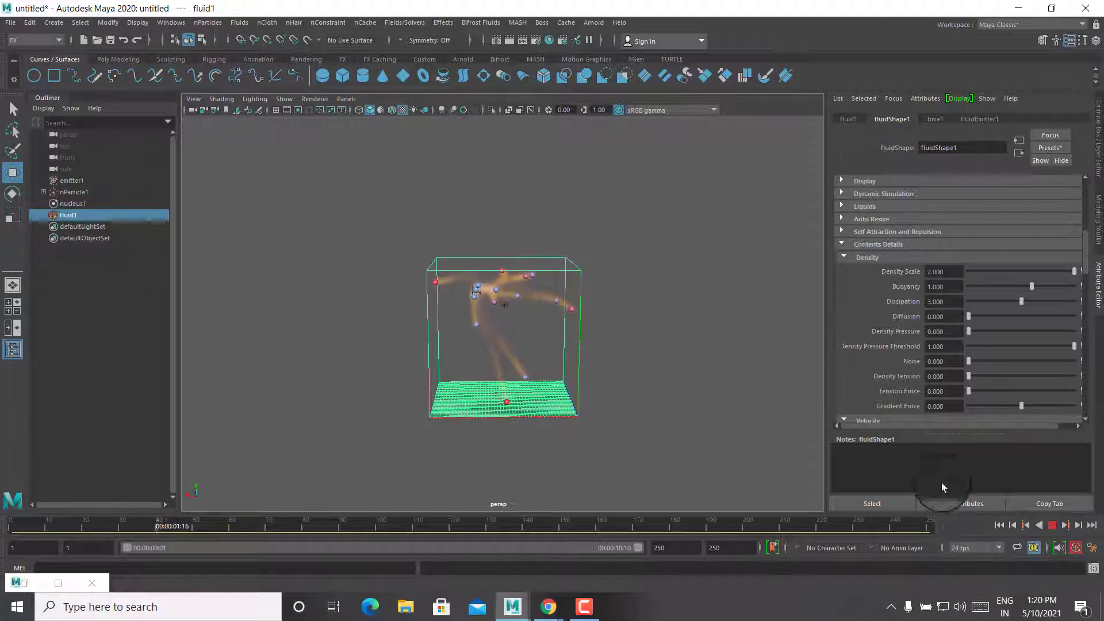
Step: Collapse Density, set Turbulence Strength to 0, replay the simulation, and use the Arnold menu
click(1053, 524)
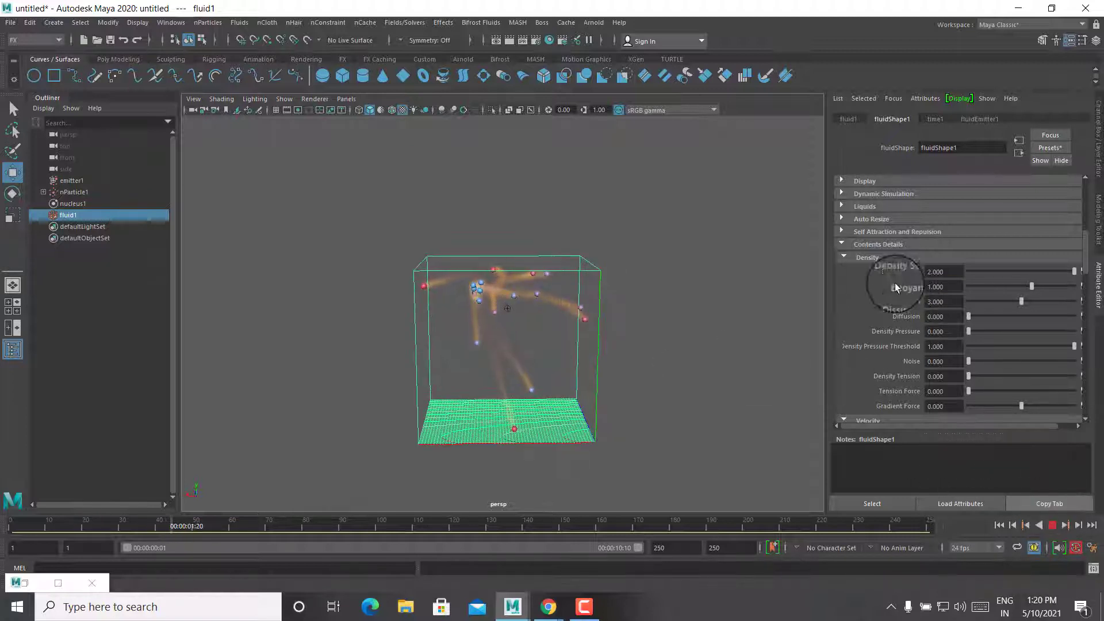
click(867, 257)
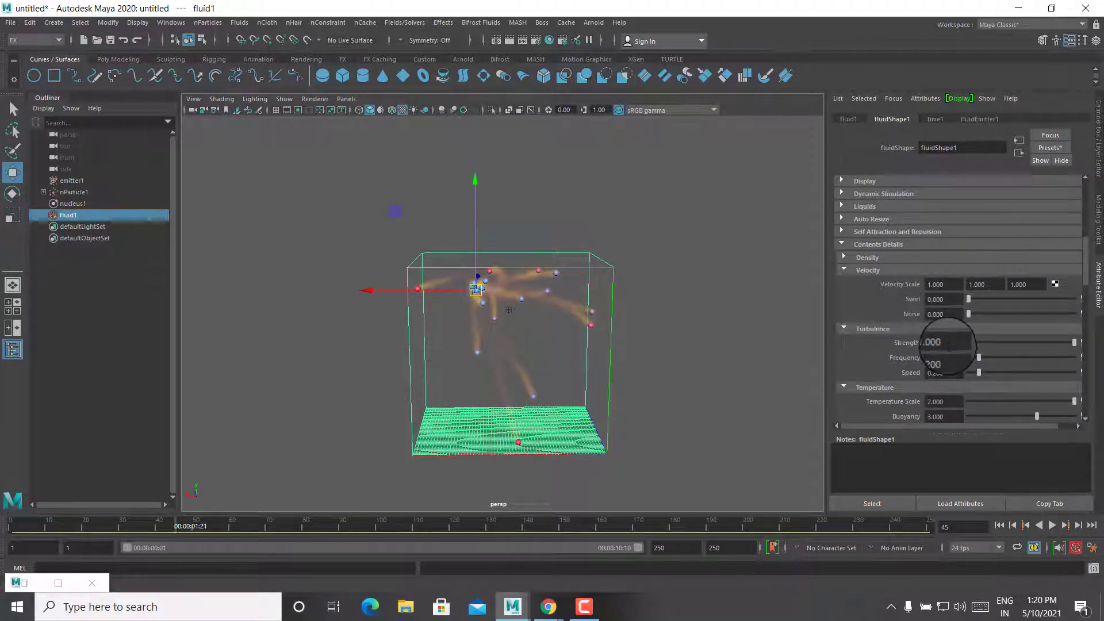
double_click(938, 345)
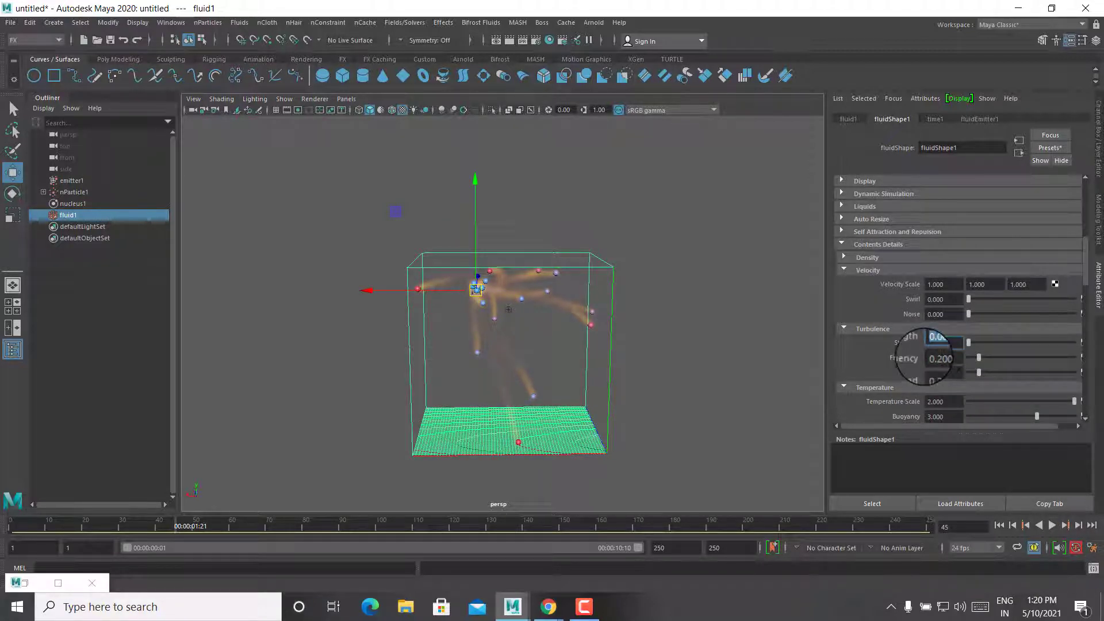
click(1001, 525)
click(1055, 525)
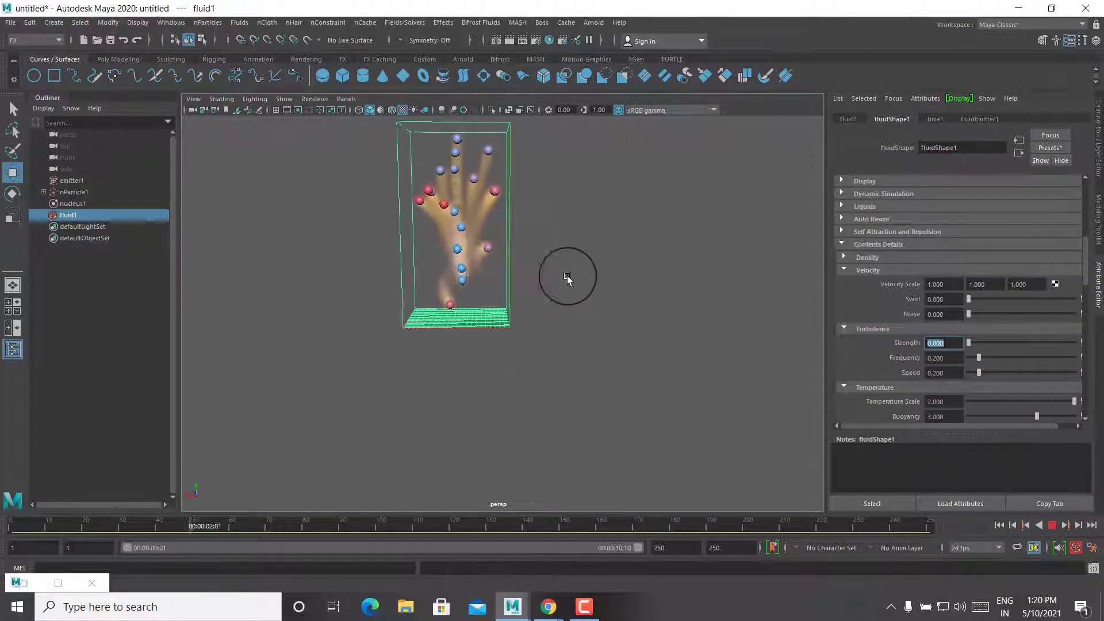
mouse_move(592, 352)
alt+mouse_down()
mouse_move(609, 335)
mouse_move(644, 339)
alt+mouse_up()
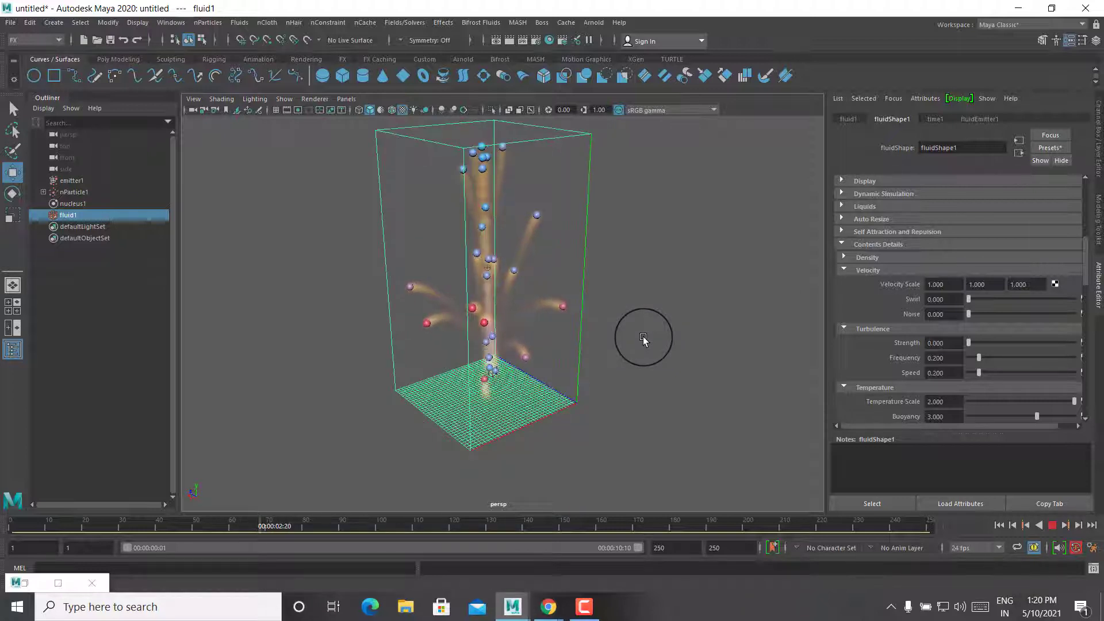
click(1053, 525)
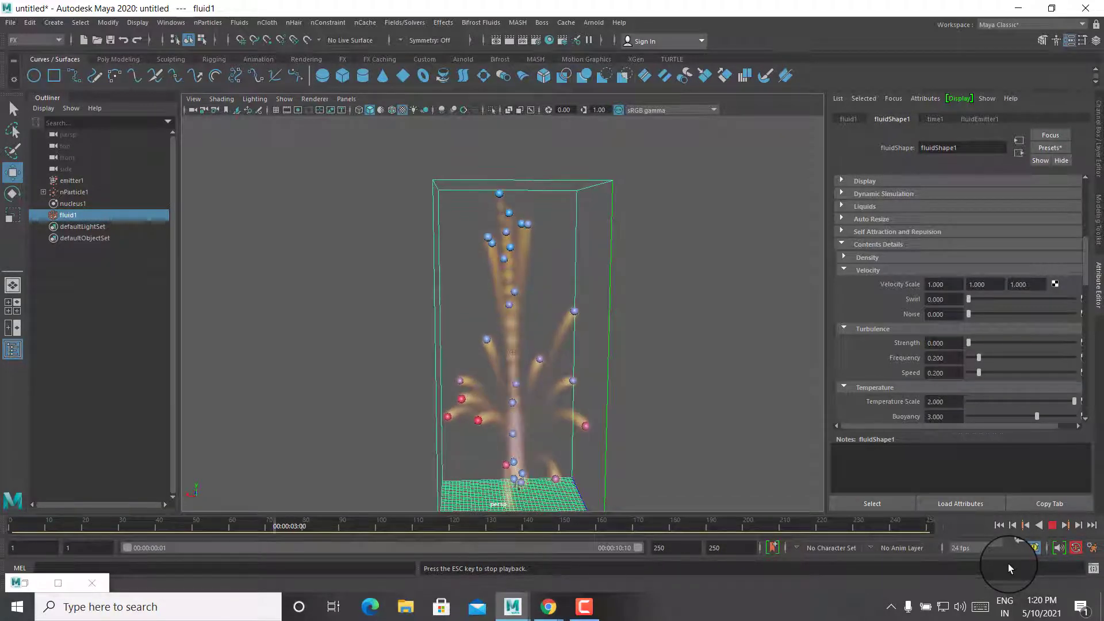
click(594, 26)
click(604, 45)
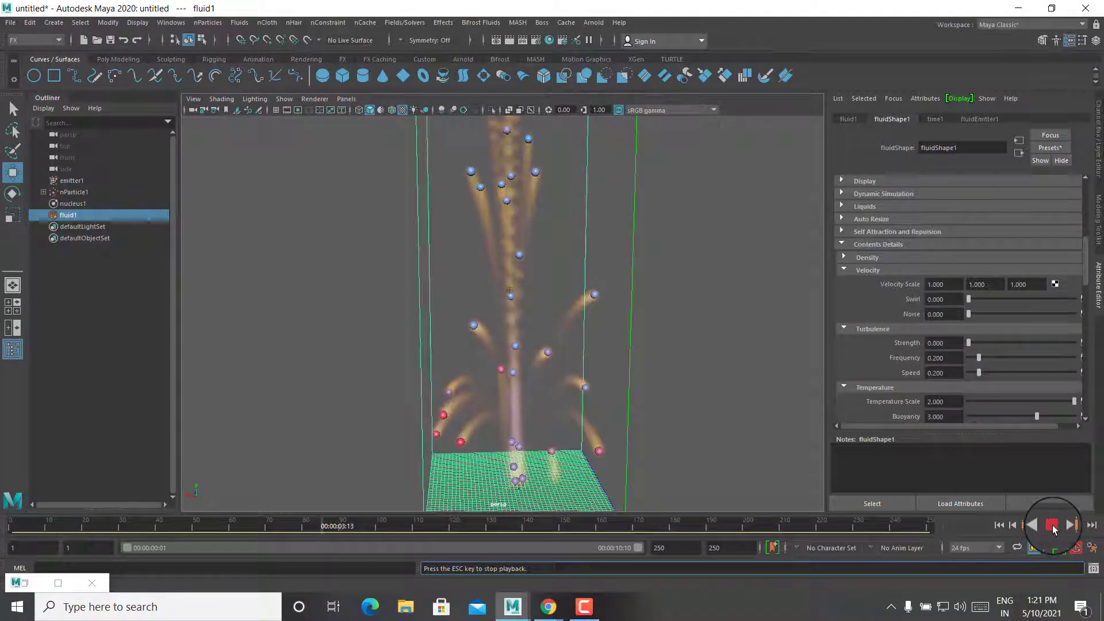
Step: Set fluidEmitter1's Fluid Dropoff to 4 and replay the simulation
click(554, 226)
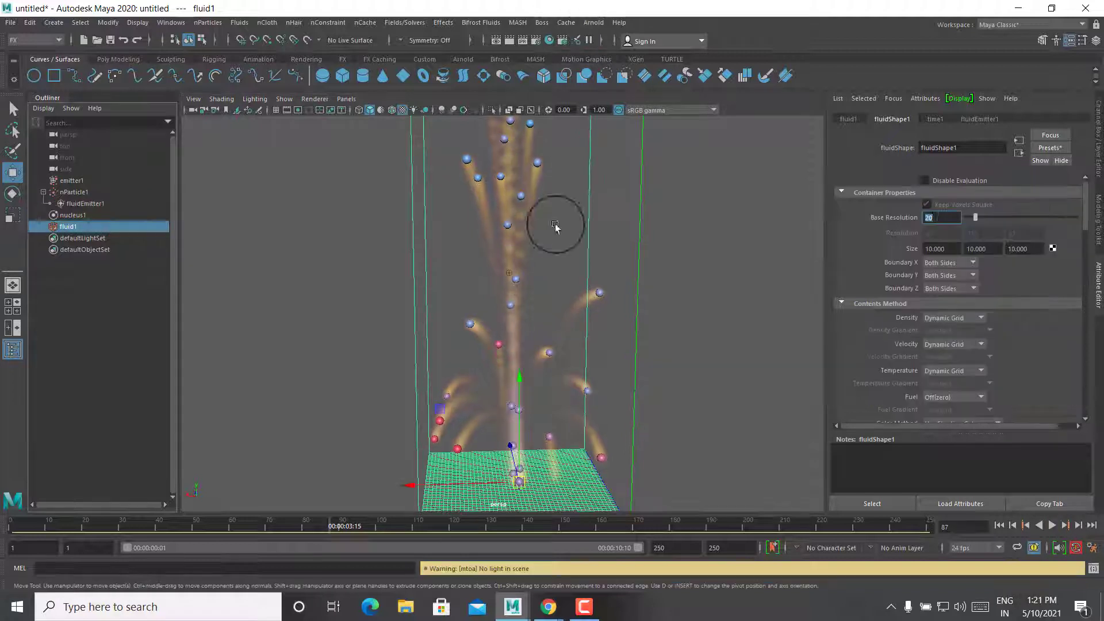
click(989, 119)
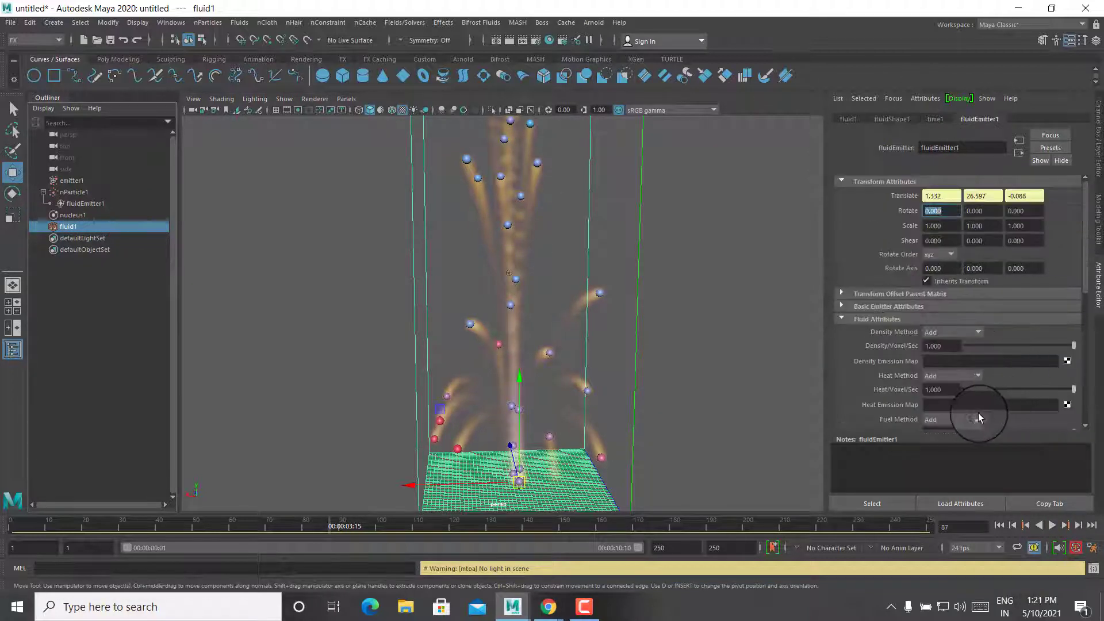
scroll(957, 406, down, 3)
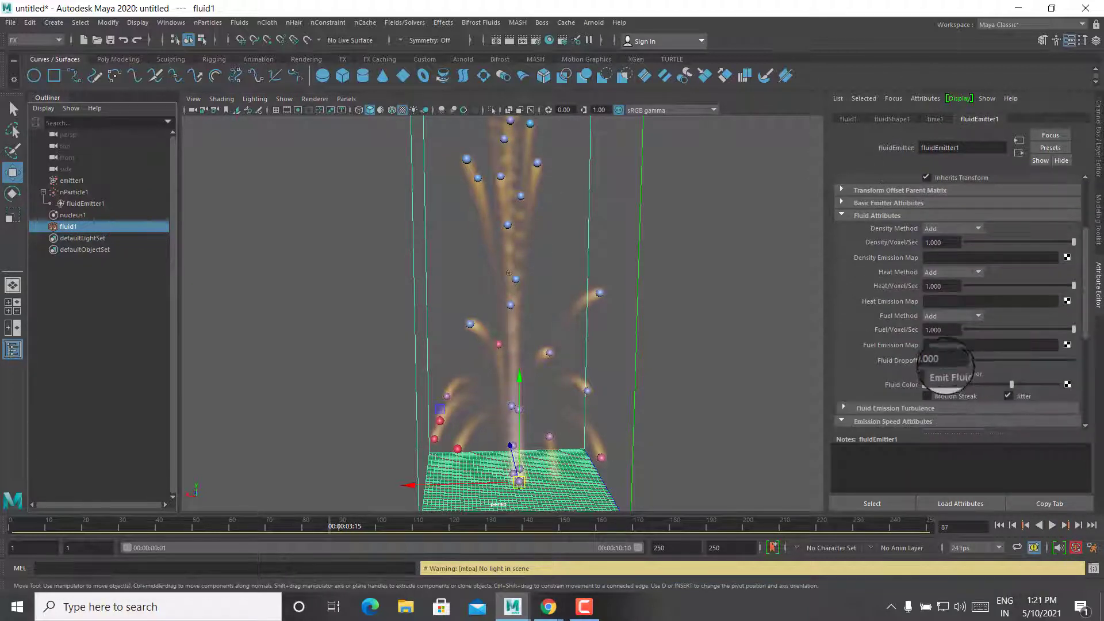
click(943, 361)
text(4.000)
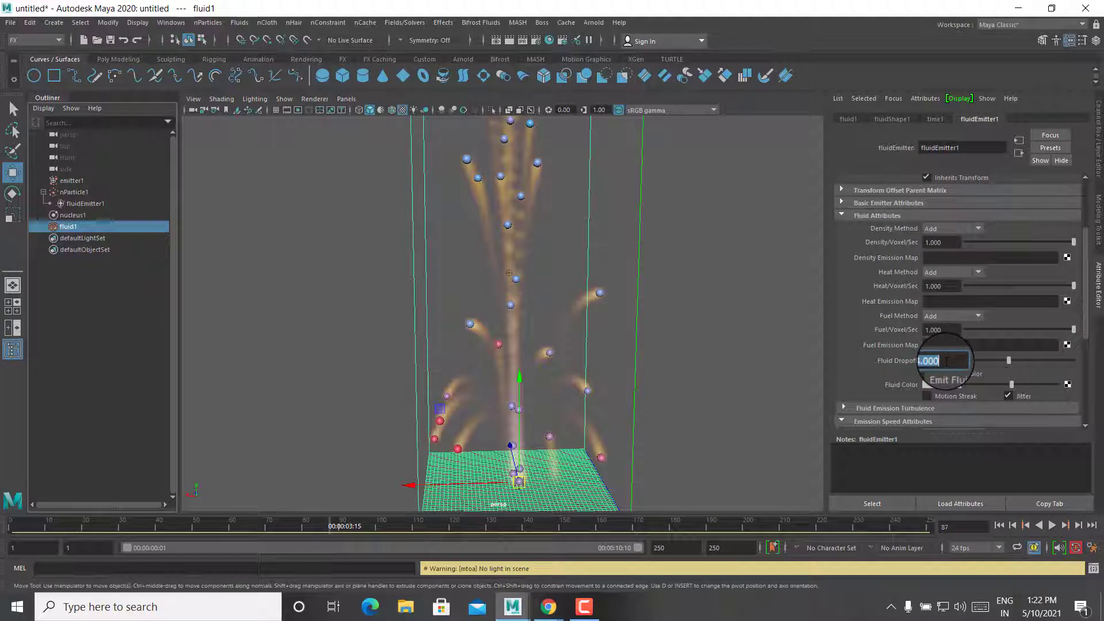
click(999, 525)
click(1052, 525)
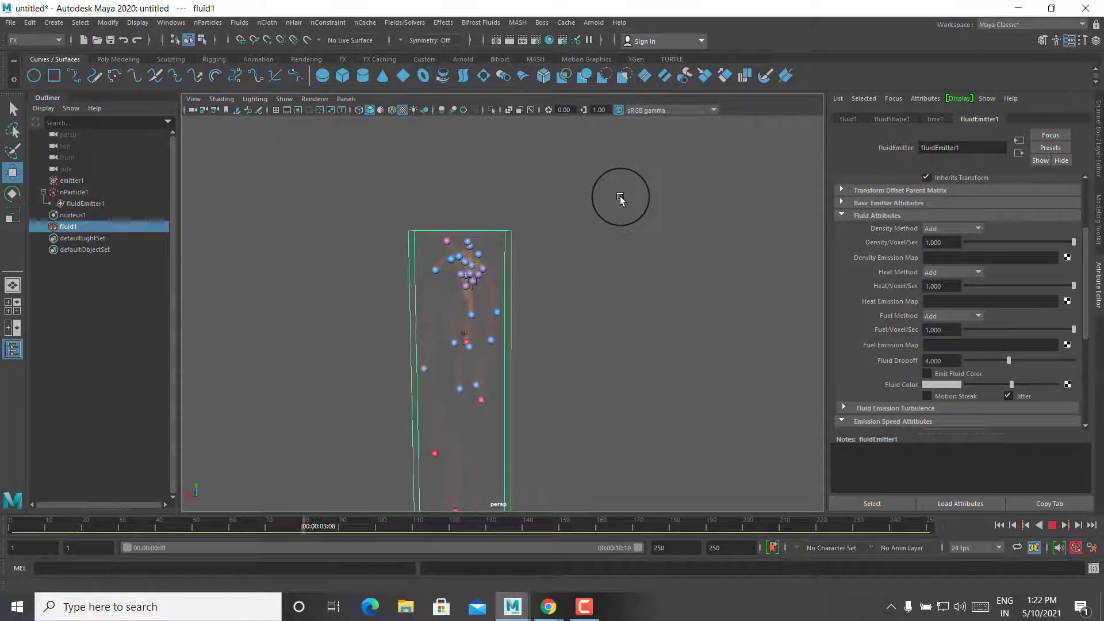
text(10)
Step: Return Fluid Dropoff to 0, replay from frame 1, and move closer to the container
double_click(956, 360)
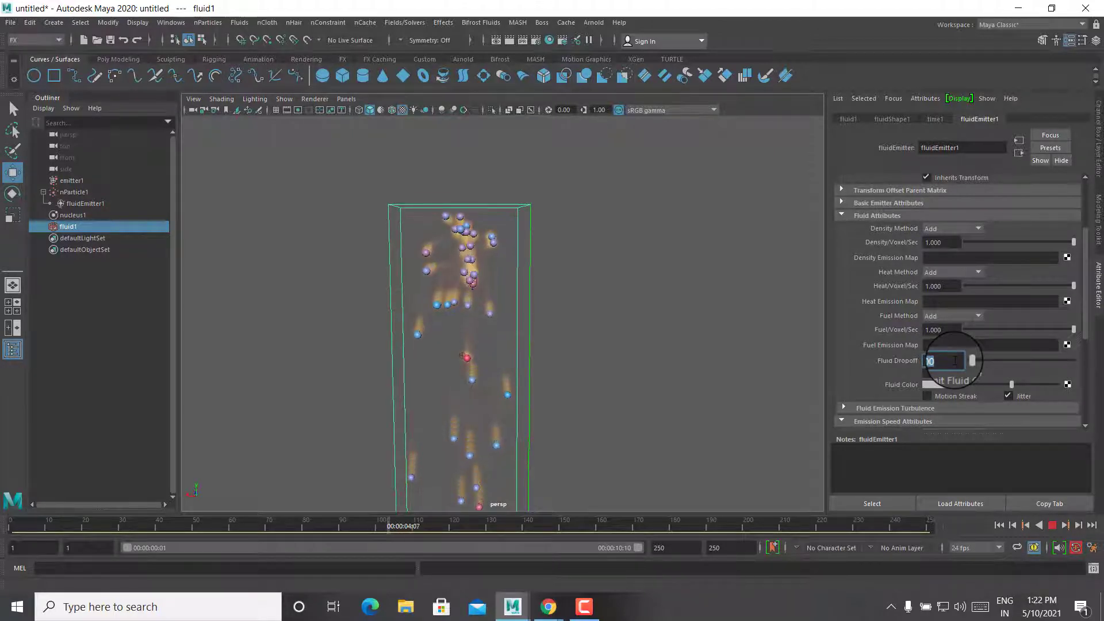
click(1044, 526)
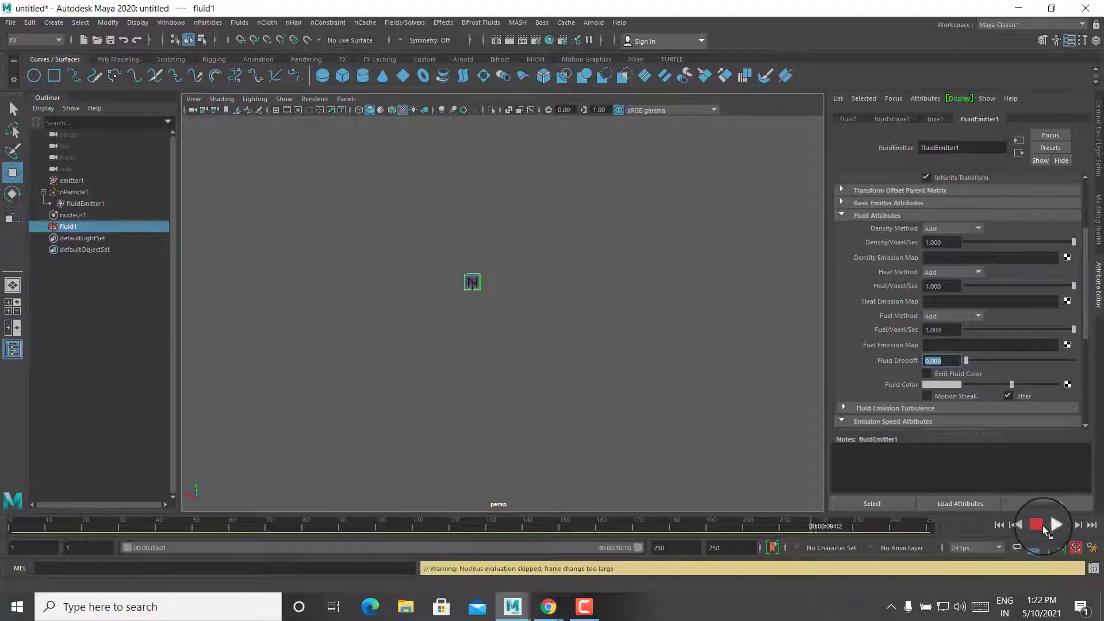
click(999, 526)
click(1054, 527)
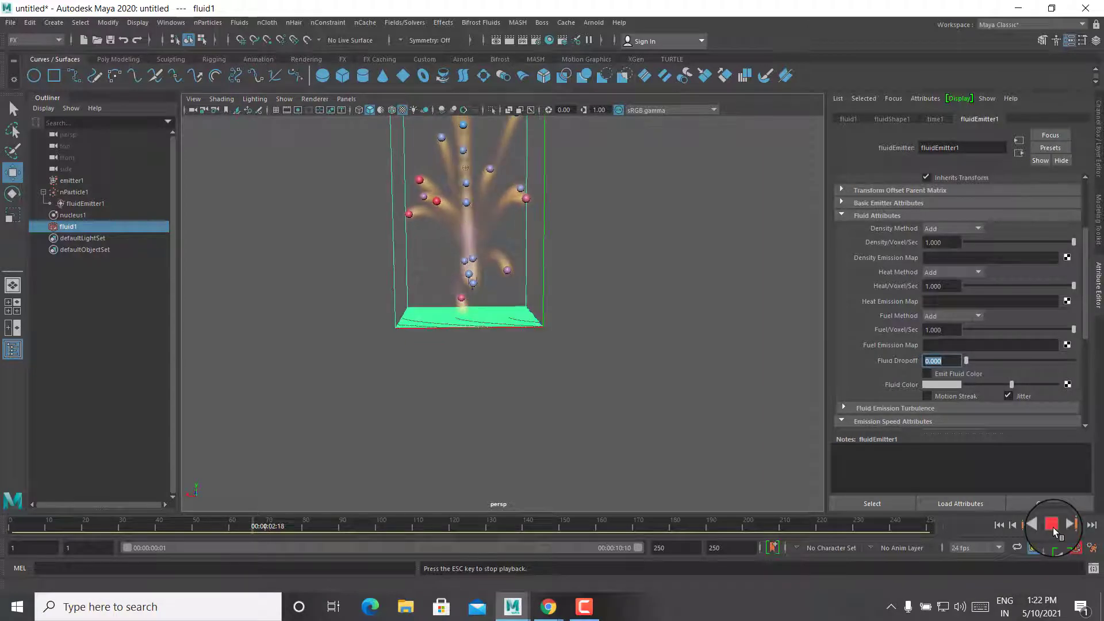
click(1053, 527)
mouse_move(709, 336)
alt+mouse_down()
mouse_move(657, 333)
mouse_move(713, 330)
alt+mouse_up()
alt+right_drag(713, 332, 719, 402)
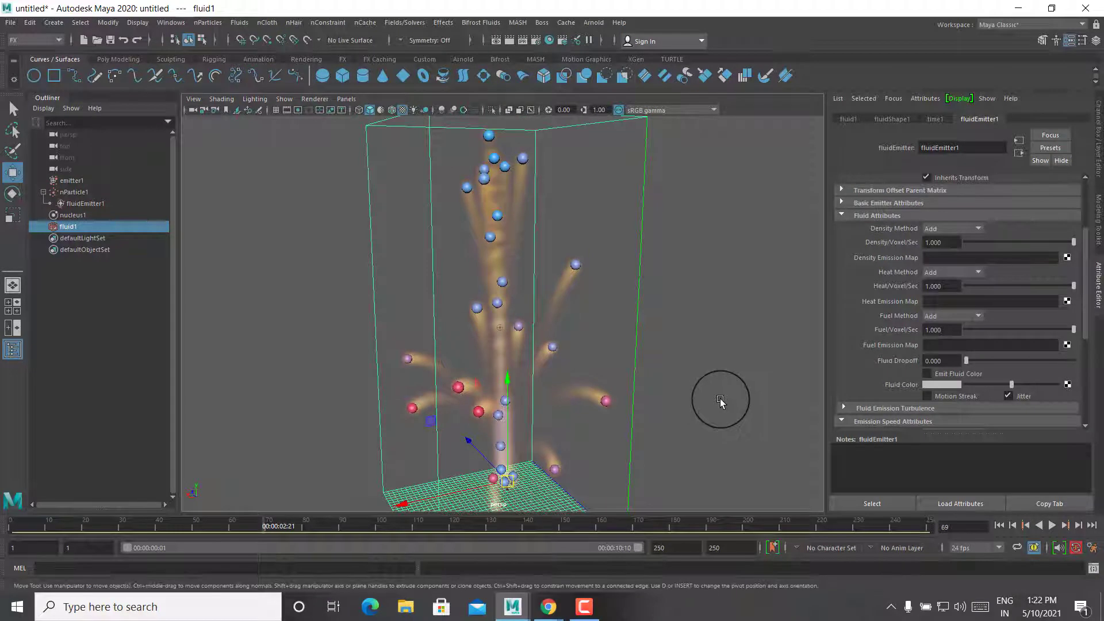
Step: Select the nParticle emitter and set its emission Direction X to 1
click(137, 291)
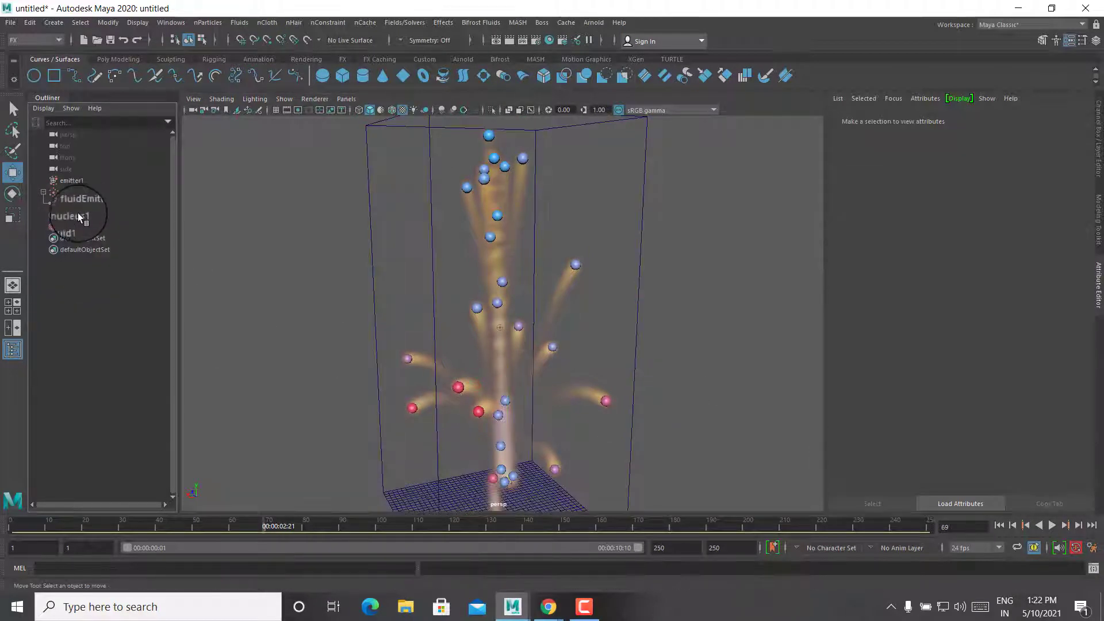
click(74, 193)
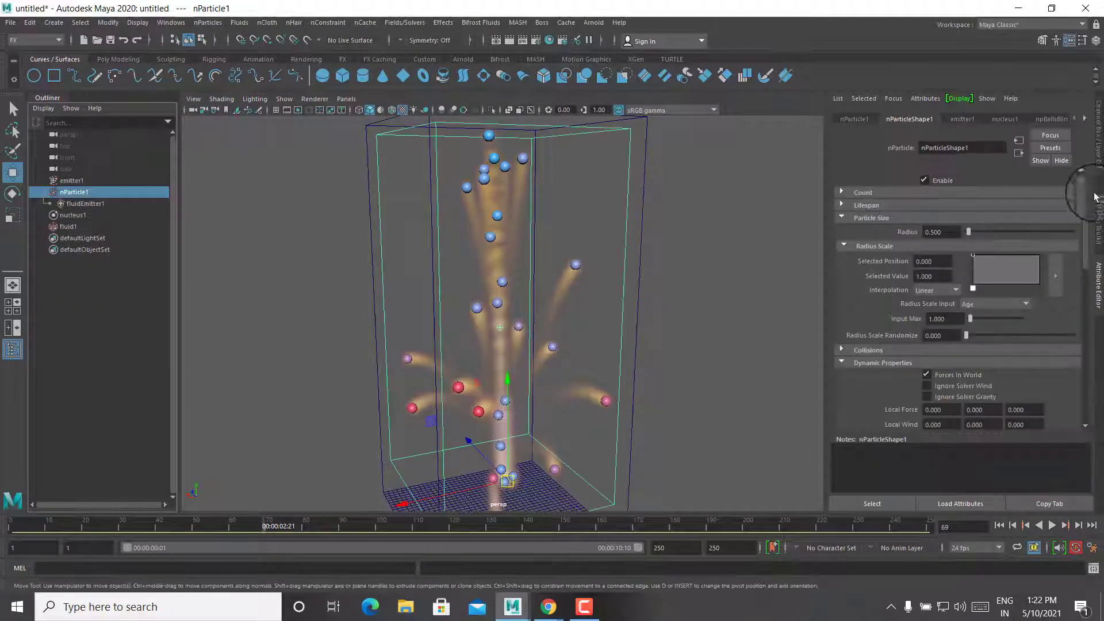
click(960, 121)
scroll(998, 309, down, 2)
scroll(999, 308, down, 3)
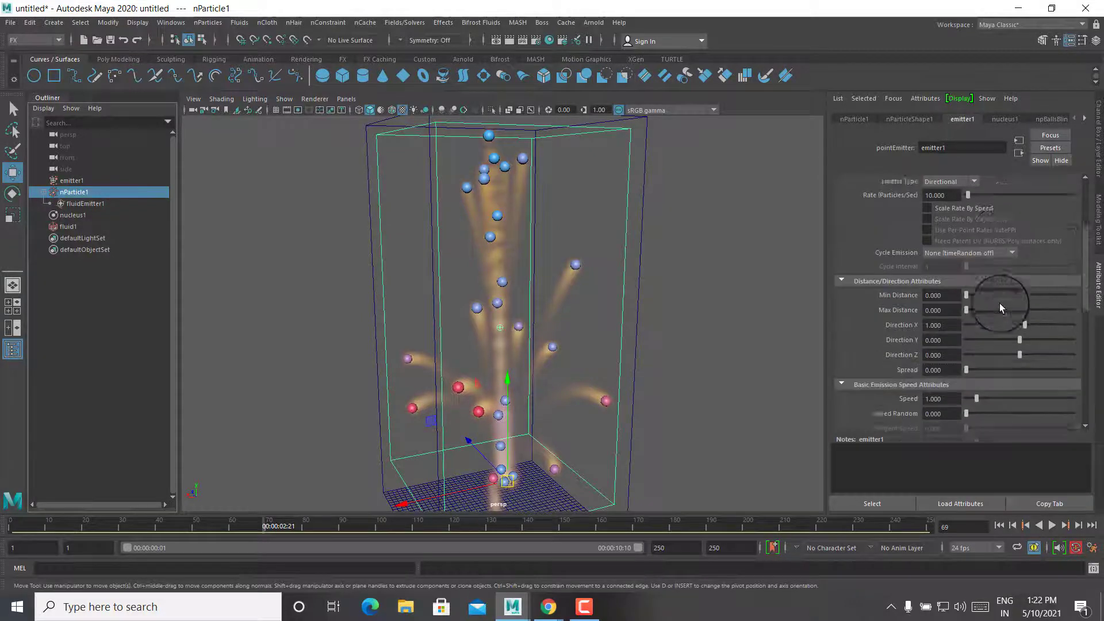
scroll(1000, 302, down, 2)
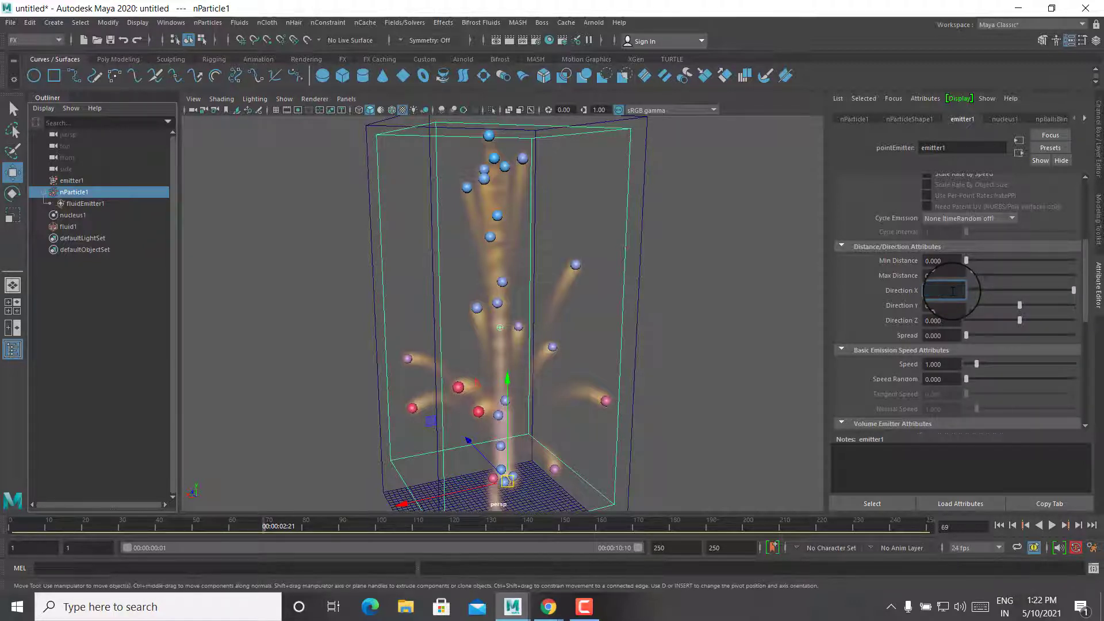
text(1)
key(Return)
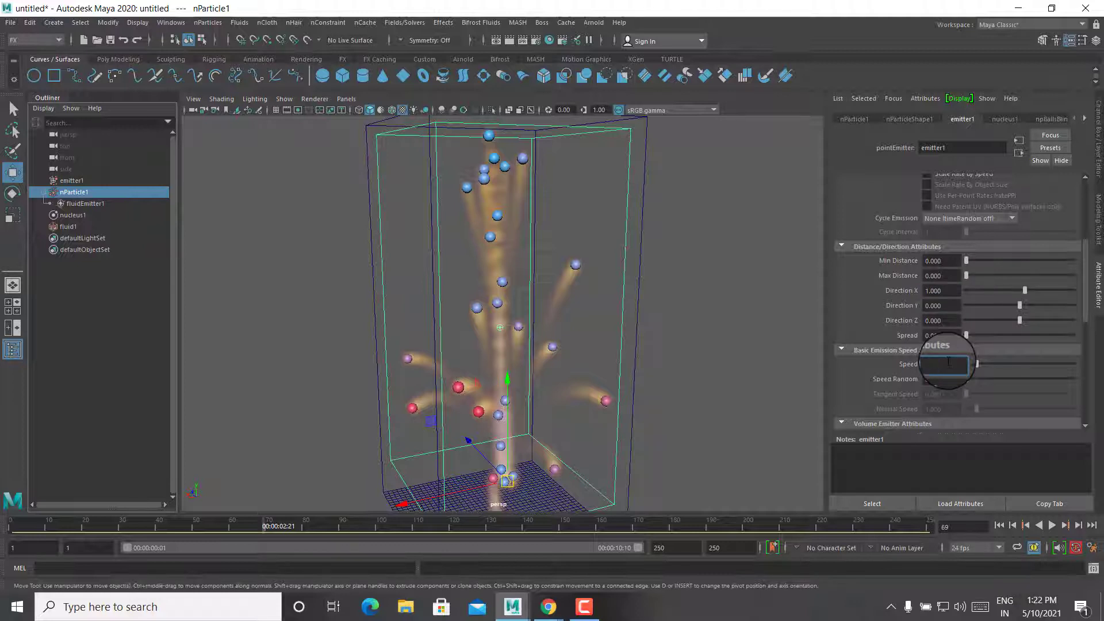
text(5.000)
Step: Play the simulation and frame the view on the particle trails inside the container
click(1049, 526)
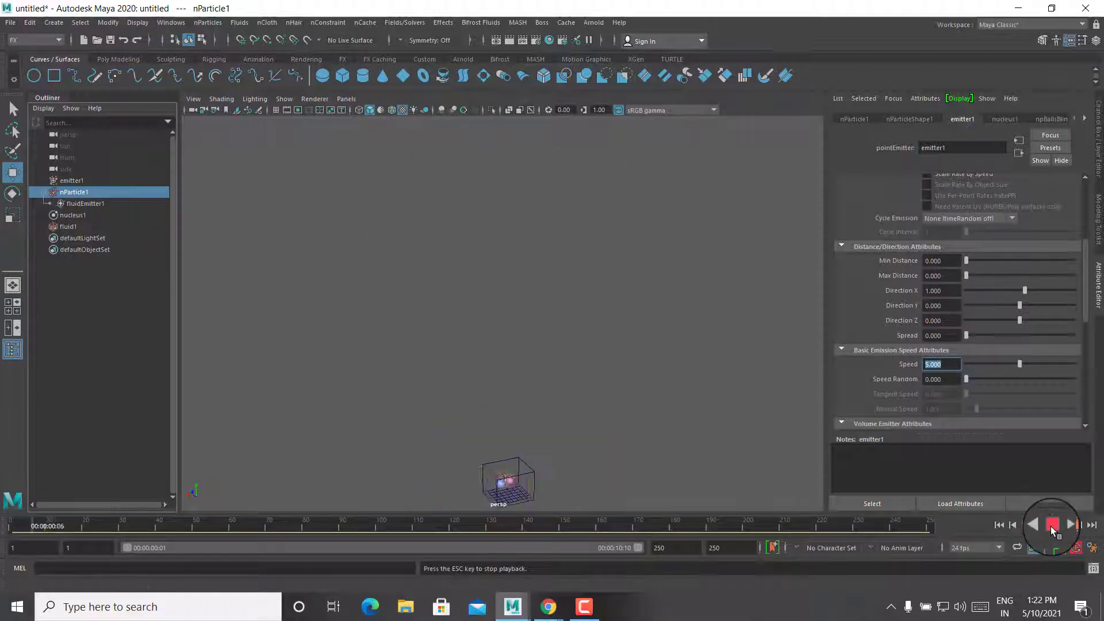
mouse_move(629, 365)
alt+mouse_down()
mouse_move(614, 371)
mouse_move(608, 303)
alt+mouse_up()
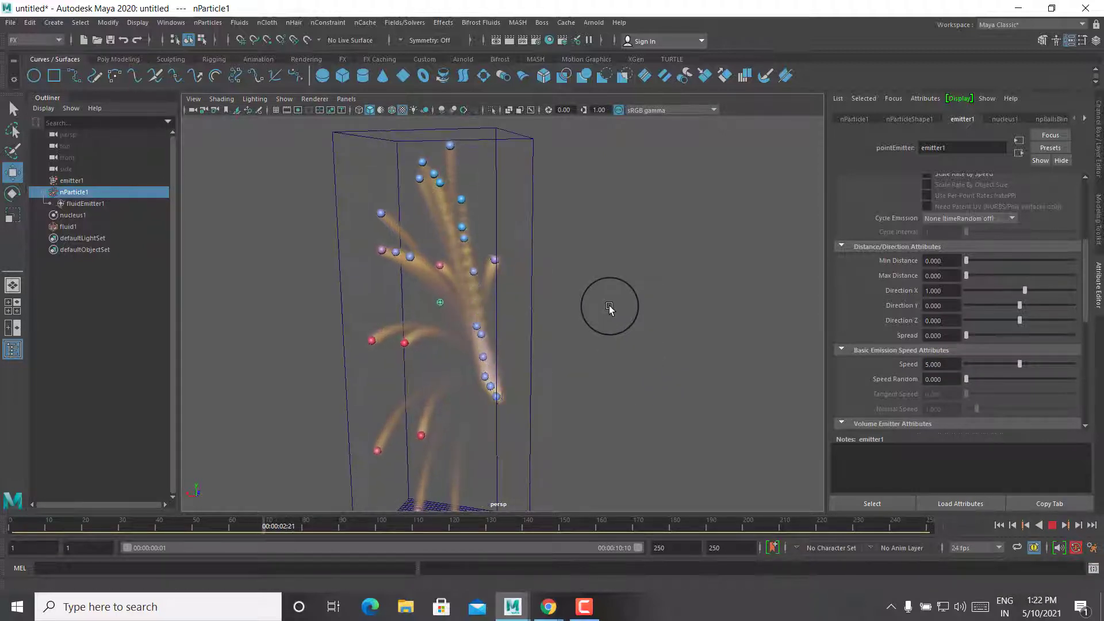
alt+drag(403, 435, 392, 440)
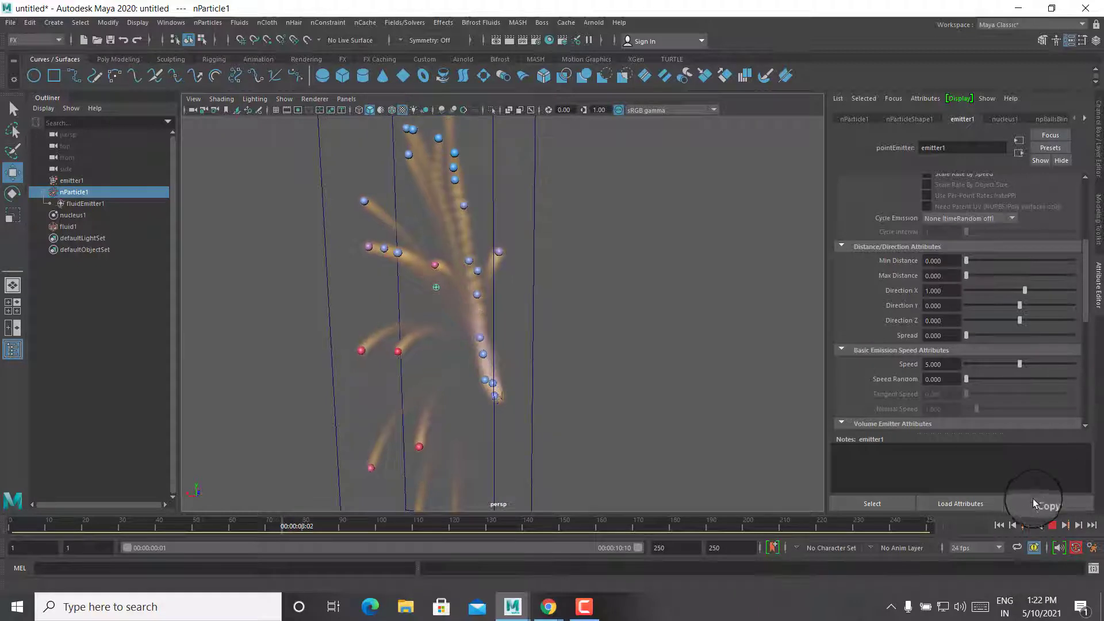
click(1055, 526)
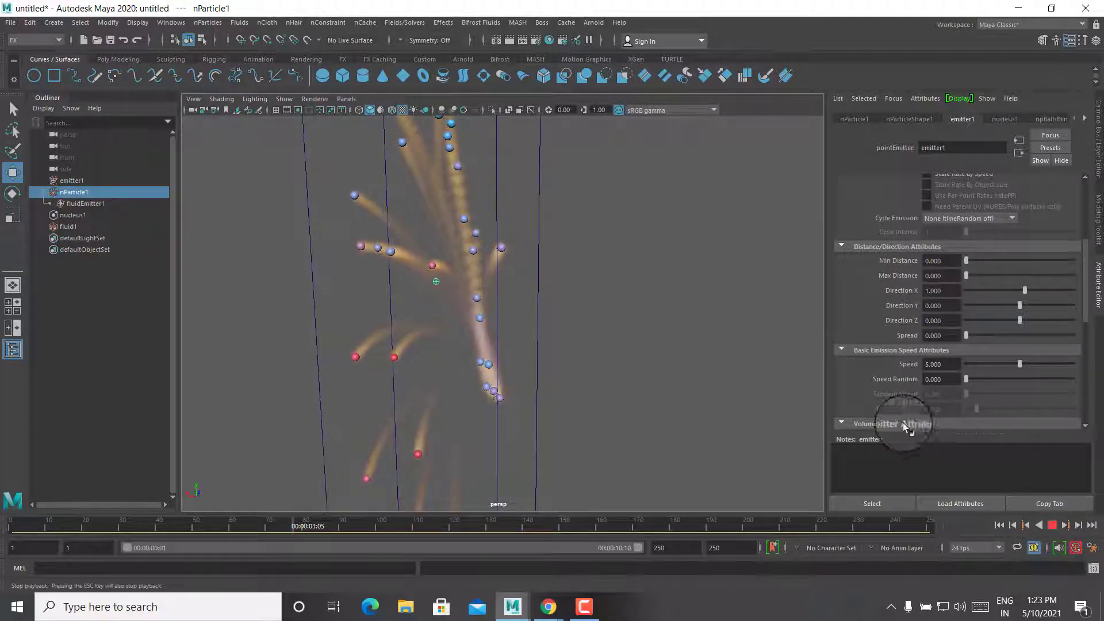
mouse_move(615, 357)
alt+mouse_down()
mouse_move(591, 345)
mouse_move(875, 350)
mouse_move(488, 333)
mouse_move(632, 402)
mouse_move(672, 403)
mouse_move(700, 419)
mouse_move(676, 369)
mouse_move(684, 365)
alt+mouse_up()
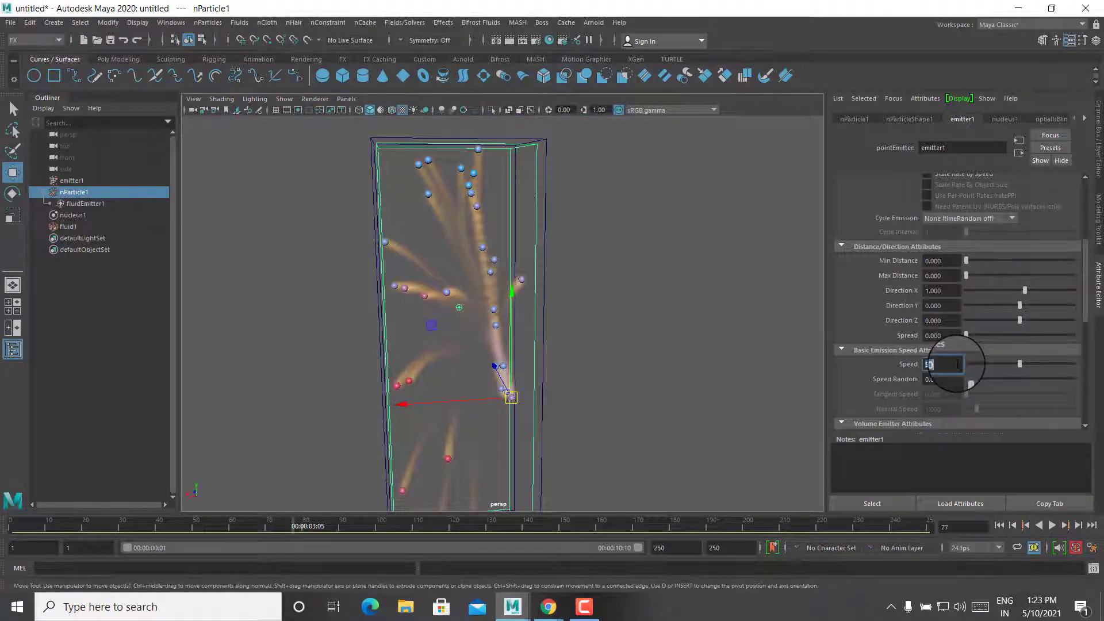
Step: Set the emitter's emission speed to 10 and replay the simulation from the start
text(5)
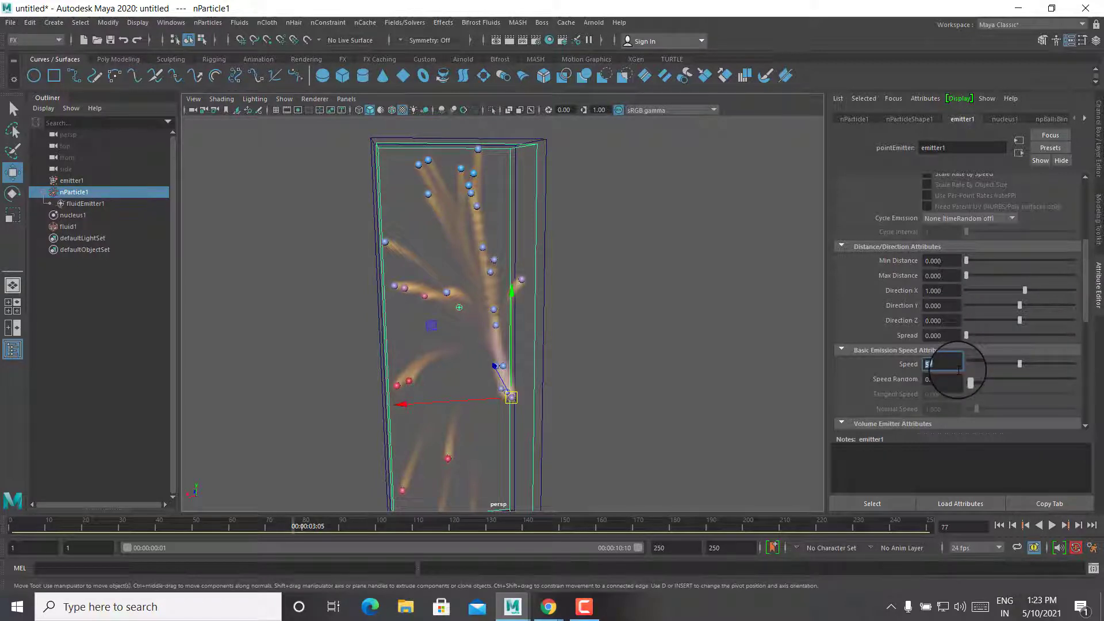
text(0)
key(Return)
click(999, 525)
click(1055, 524)
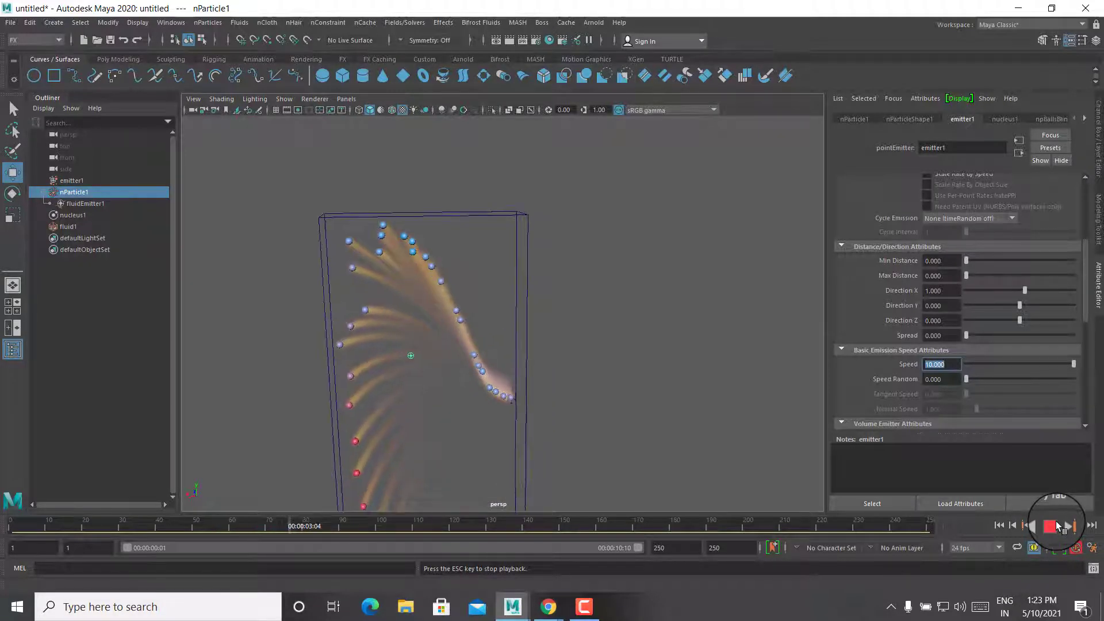
click(1051, 525)
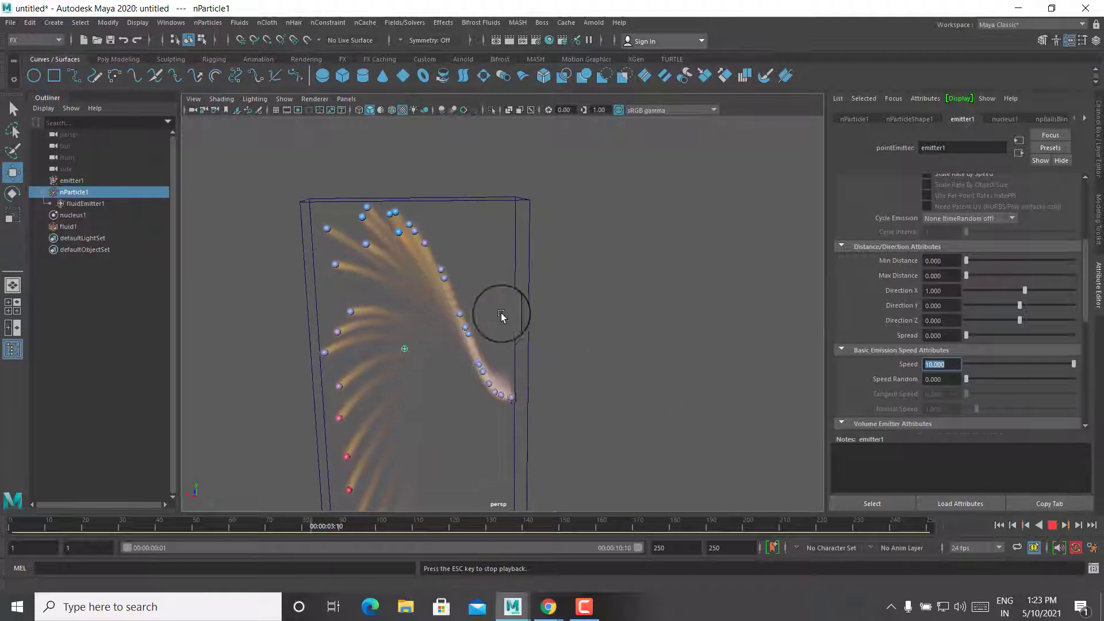
mouse_move(505, 315)
alt+right_down()
mouse_move(637, 225)
mouse_move(634, 323)
mouse_move(624, 299)
alt+right_up()
Step: Render the current frame with Arnold and replay the simulation from the start
click(593, 22)
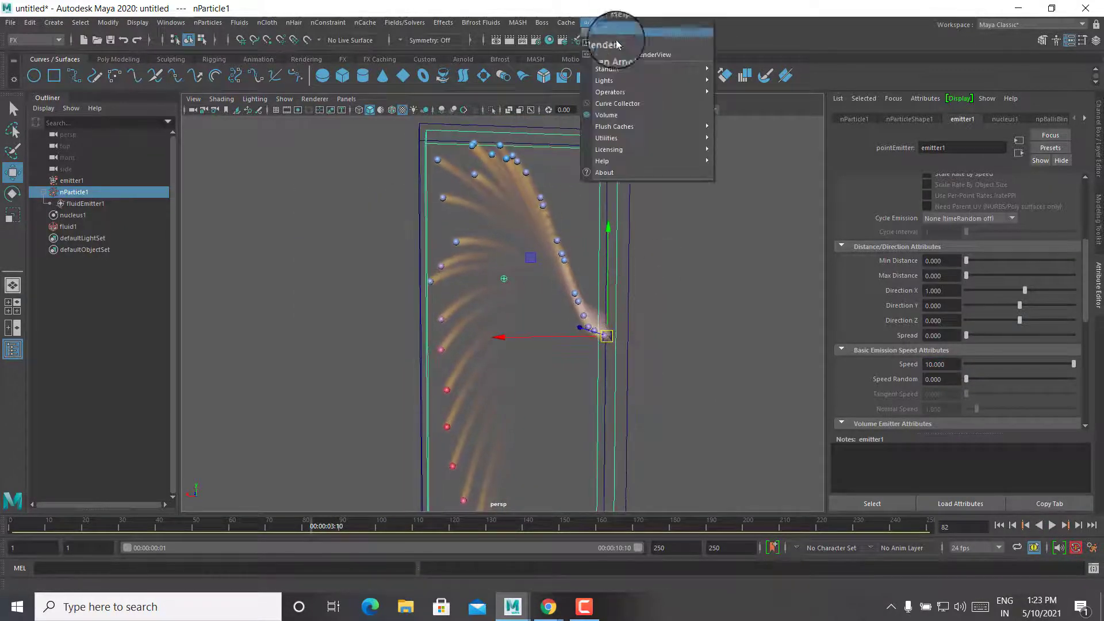
click(619, 40)
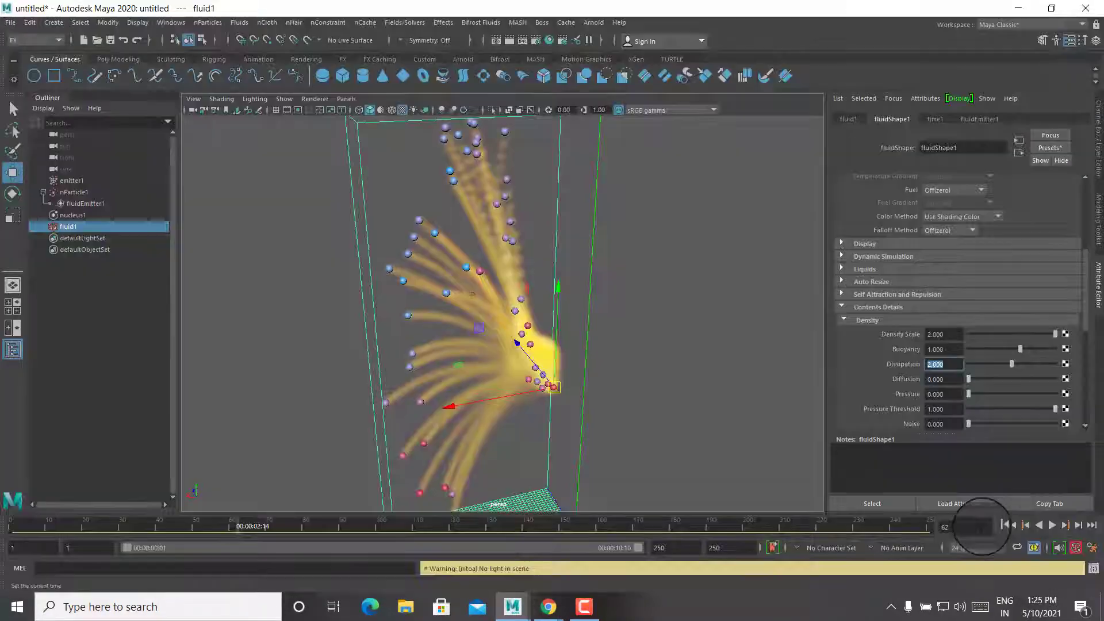
click(998, 526)
click(1053, 525)
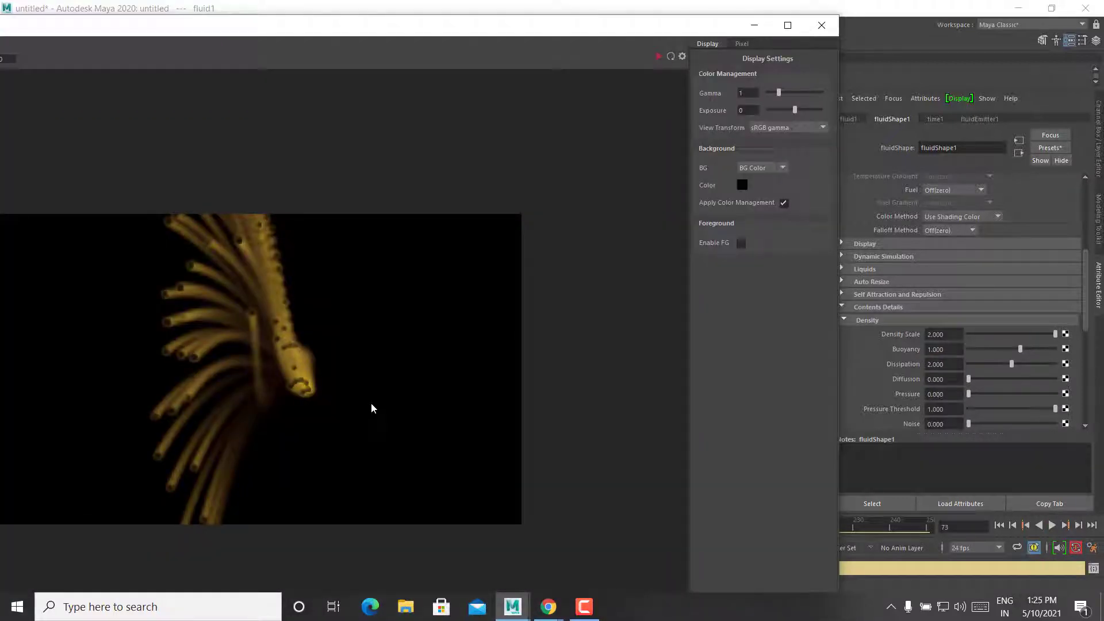
Step: Close the render view, select fluid1 and expand its Auto Resize settings
click(811, 29)
click(712, 214)
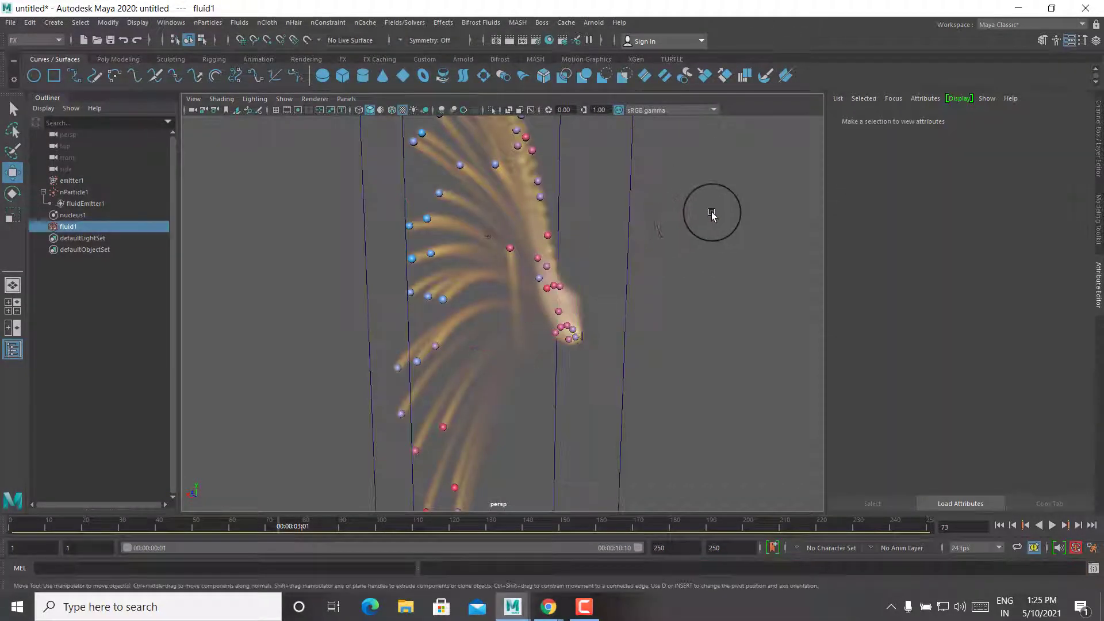
key(f)
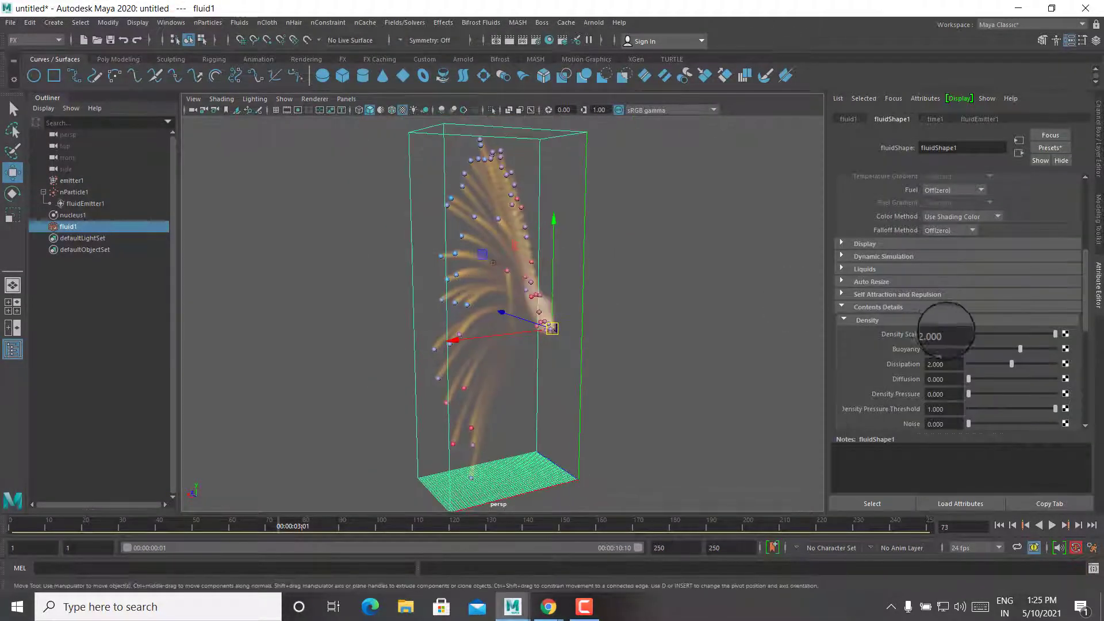
click(867, 320)
click(864, 282)
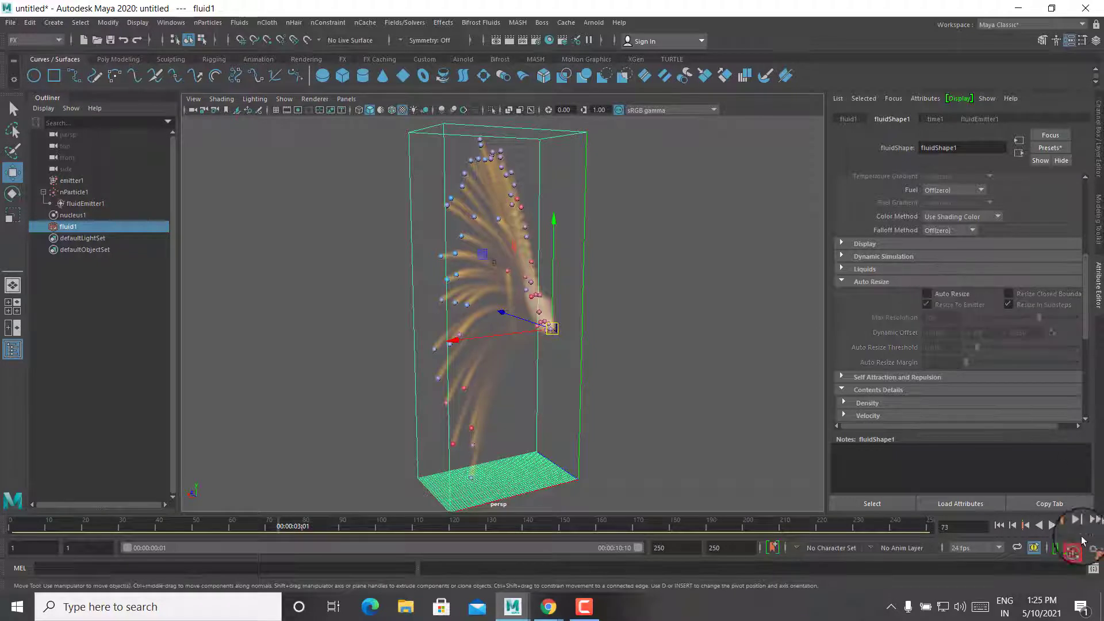
Step: Enable Auto Resize on the fluid container and replay the simulation to watch it
click(1000, 525)
click(1051, 525)
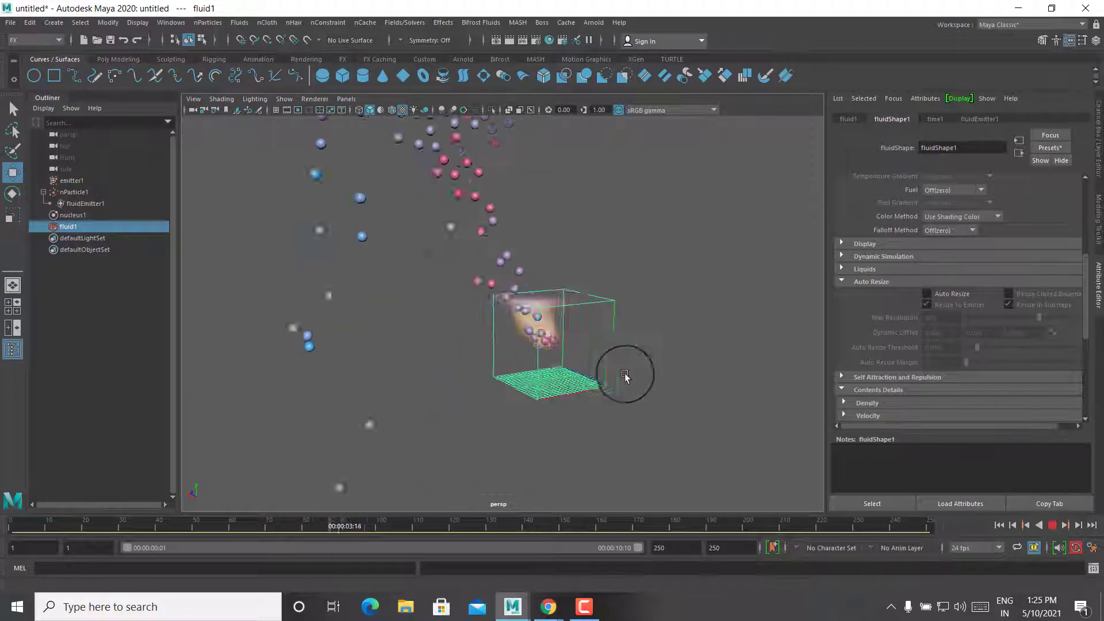
click(1055, 521)
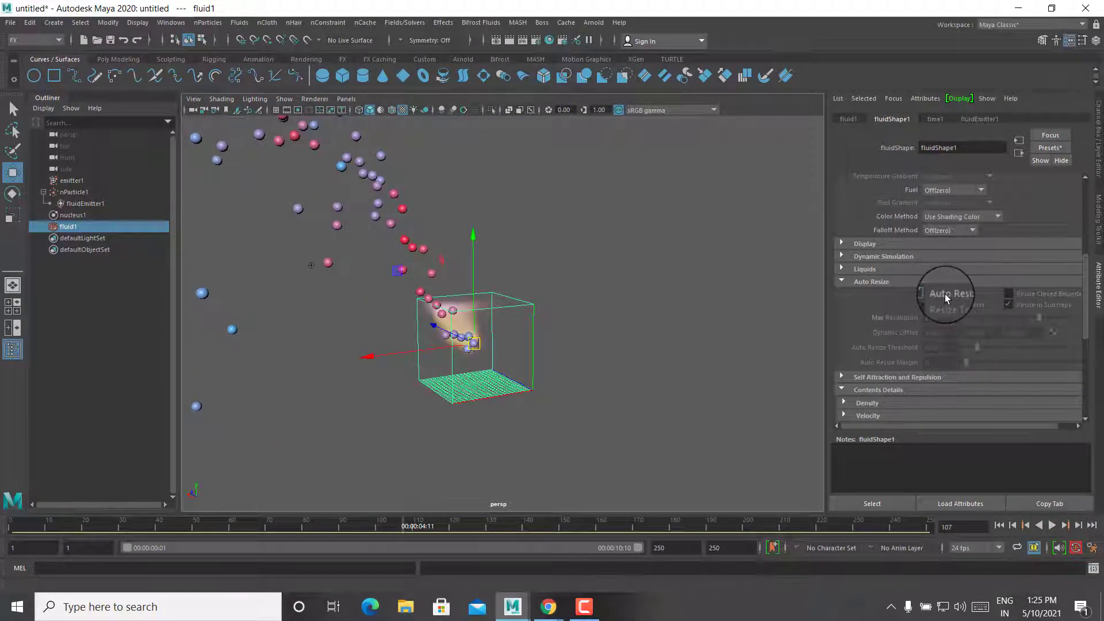
click(926, 293)
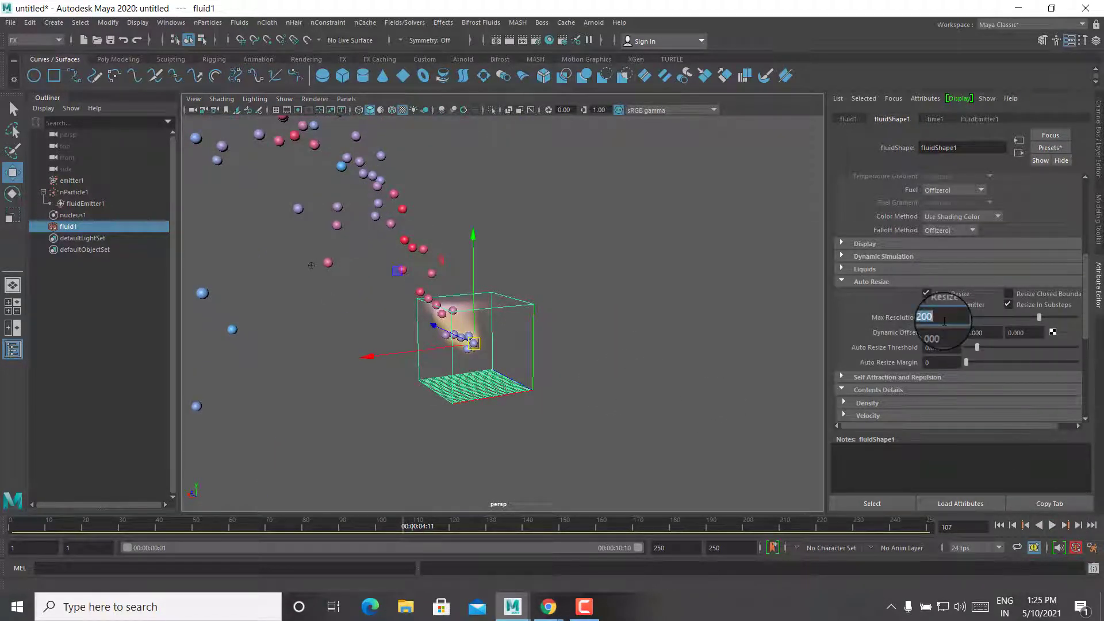
text(50)
click(999, 525)
click(1051, 522)
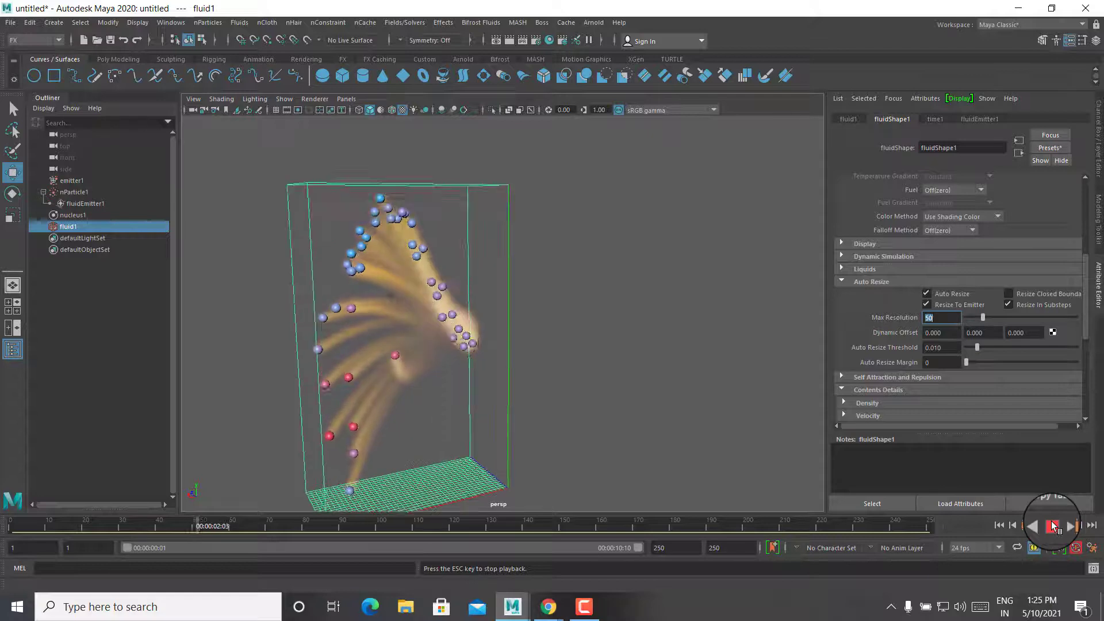
alt+drag(628, 353, 606, 360)
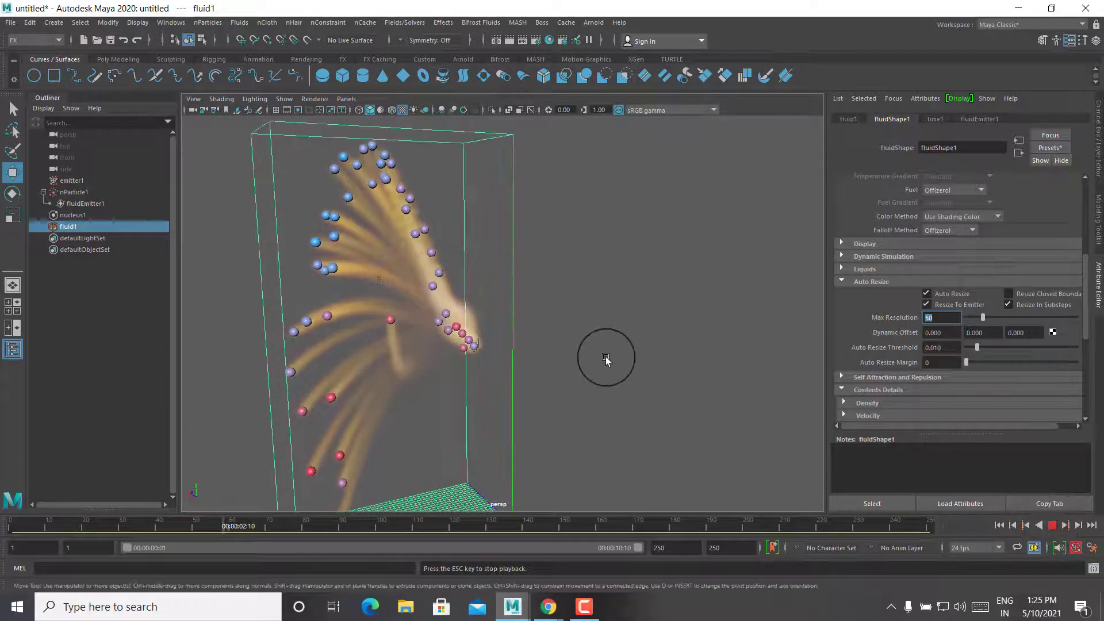
scroll(606, 360, down, 3)
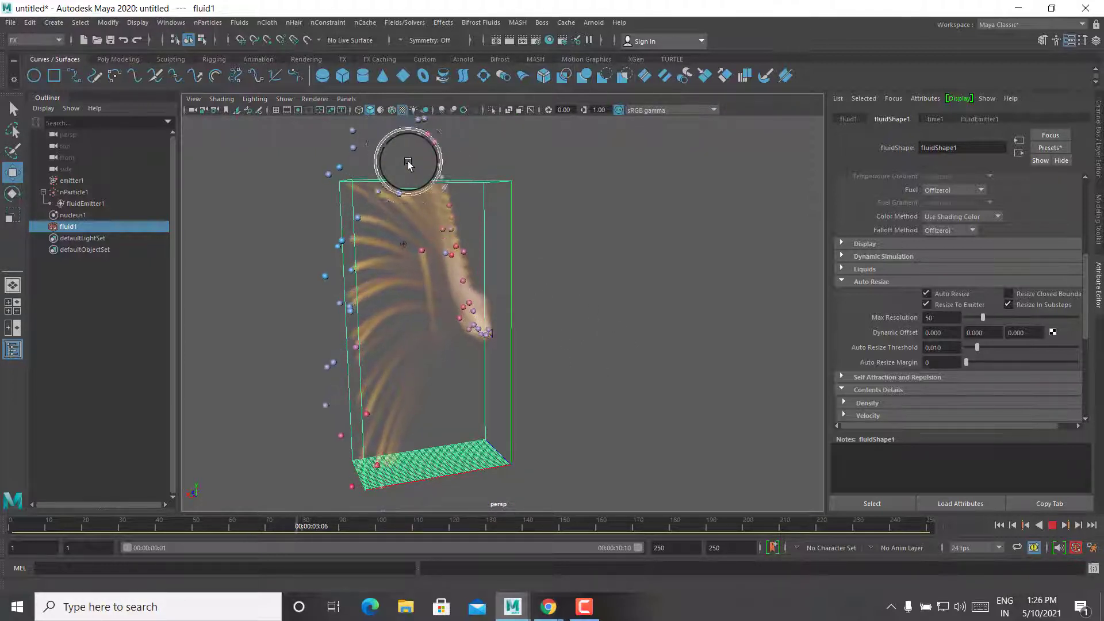
Step: Set Max Resolution to 200, replay the simulation, and select emitter1
click(937, 318)
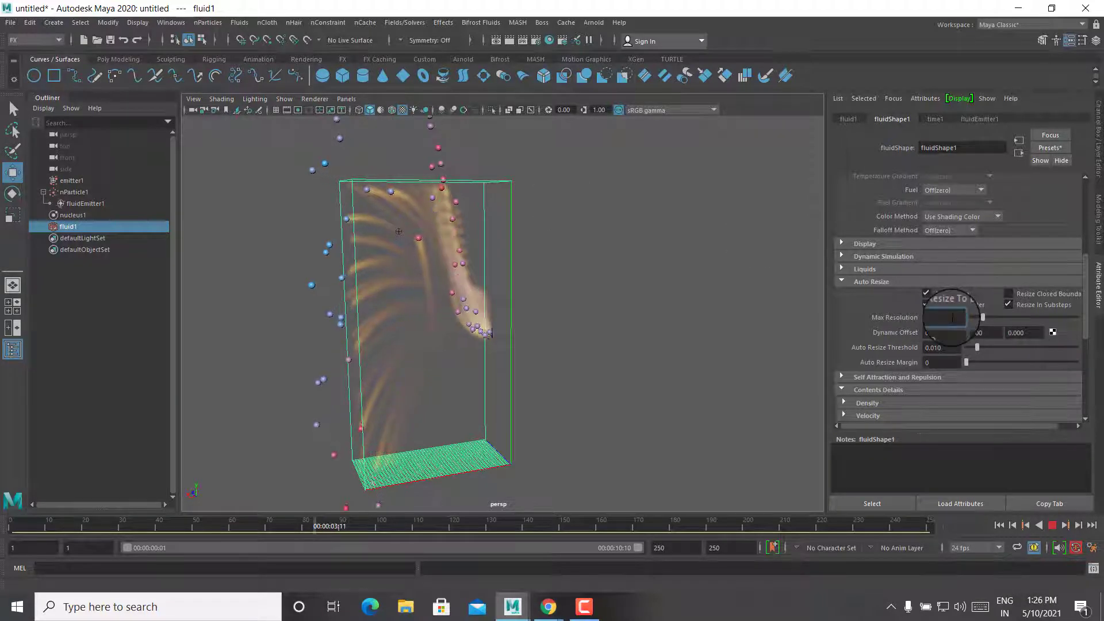
text(50)
click(1048, 522)
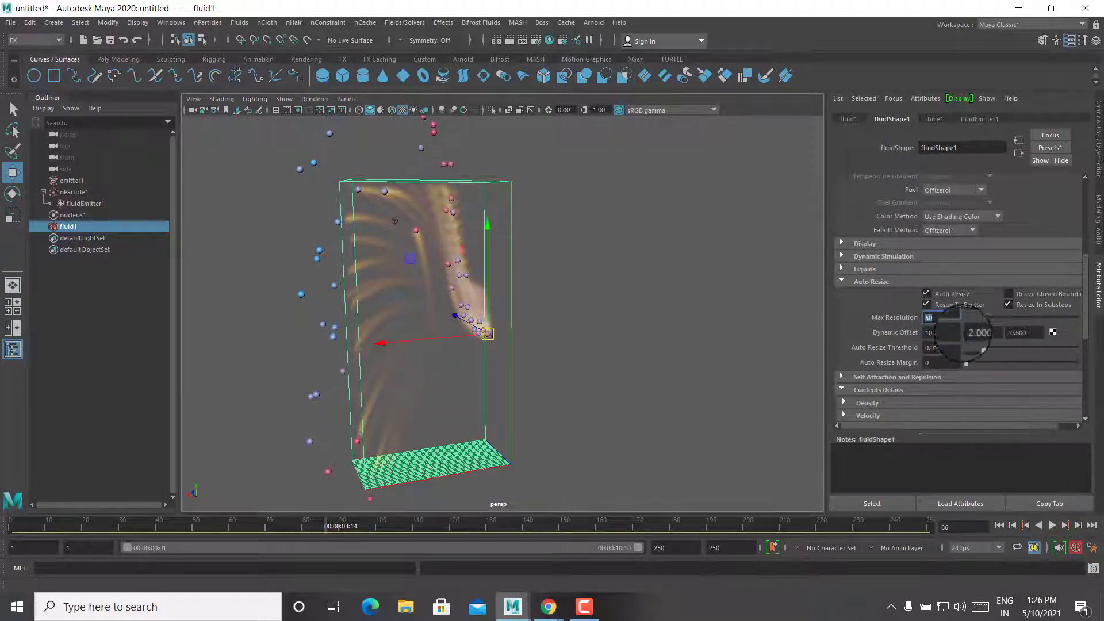
click(944, 317)
text(200)
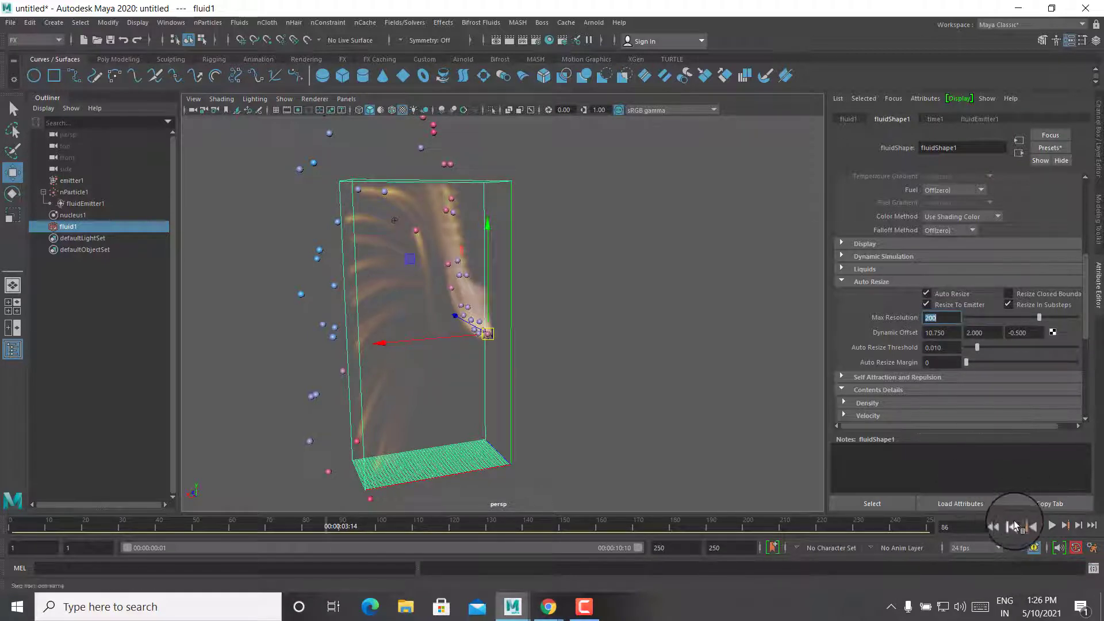
click(999, 525)
click(1052, 525)
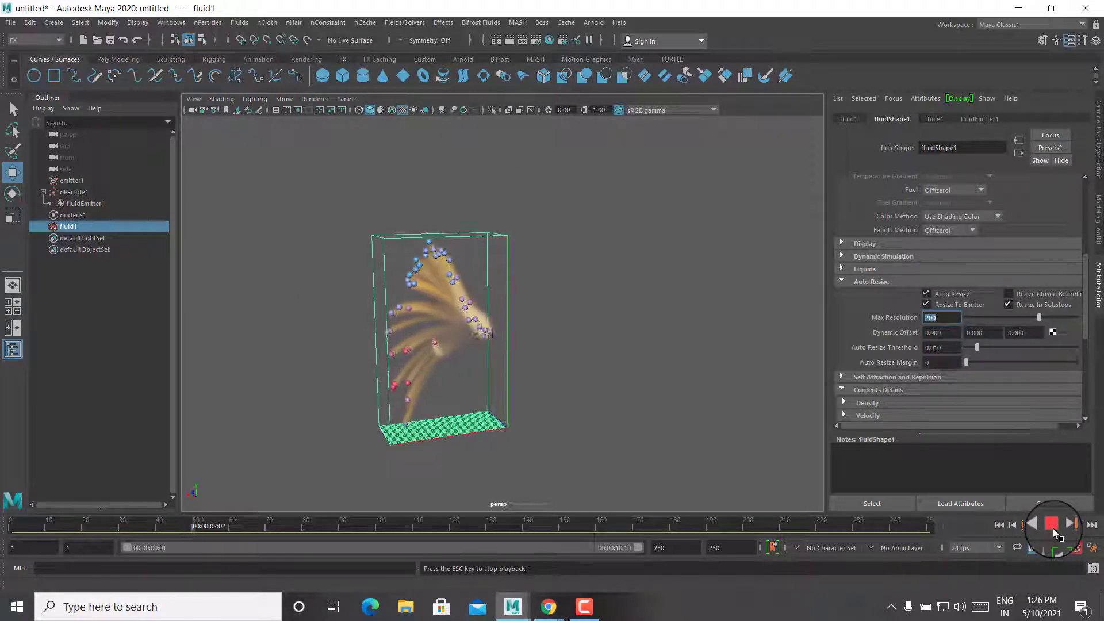
click(1052, 524)
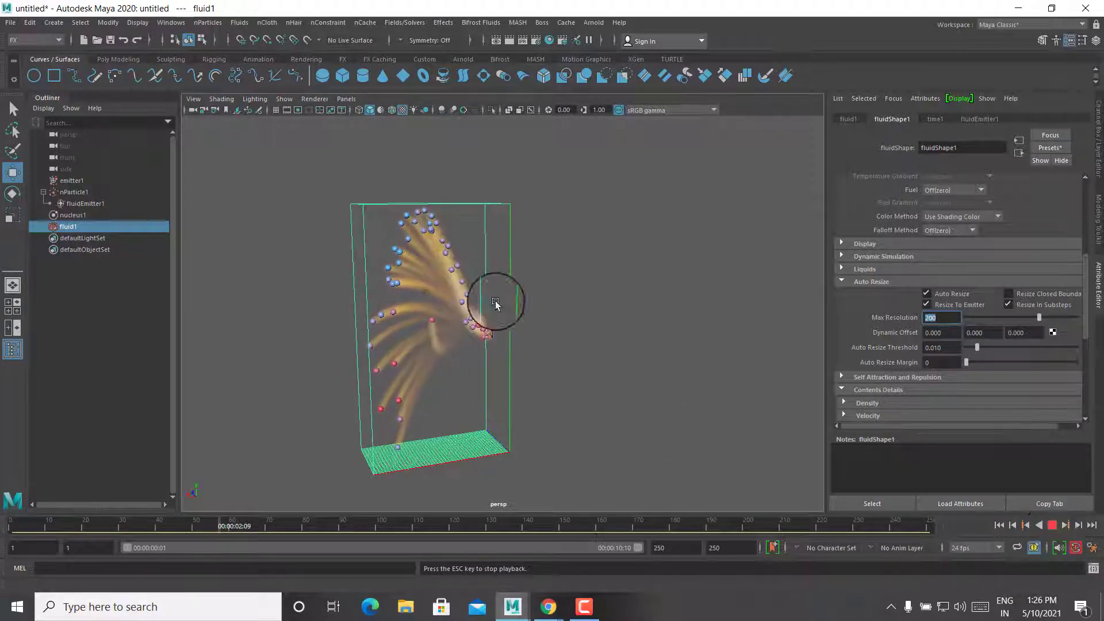
click(490, 307)
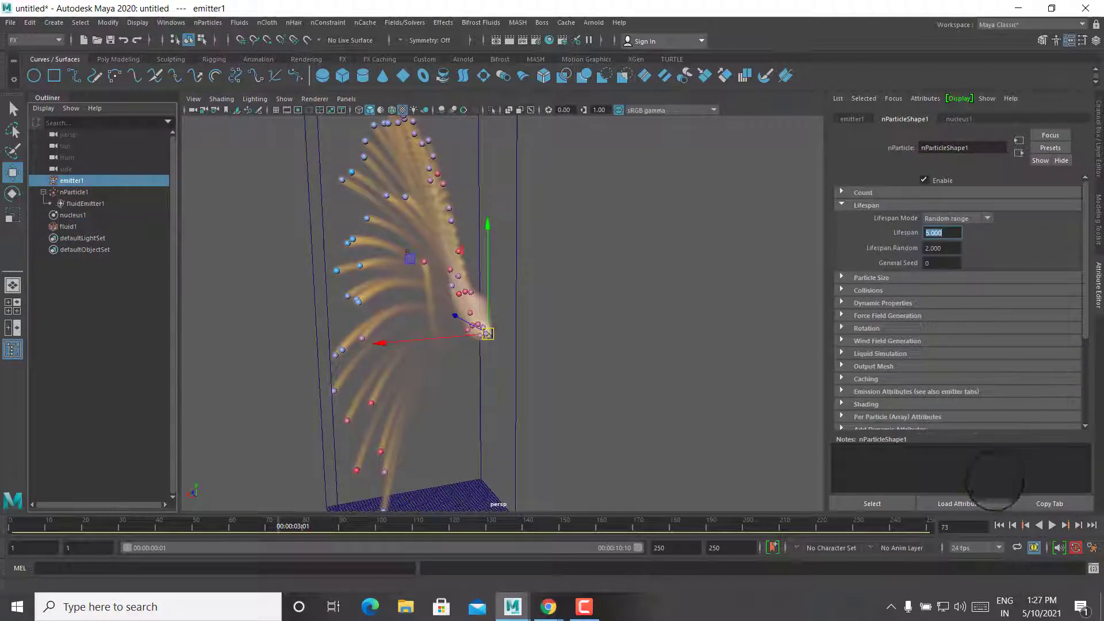
Step: Give nParticleShape1 a Random-range lifespan of 1 with Lifespan Random 1, then replay
click(999, 526)
click(1052, 525)
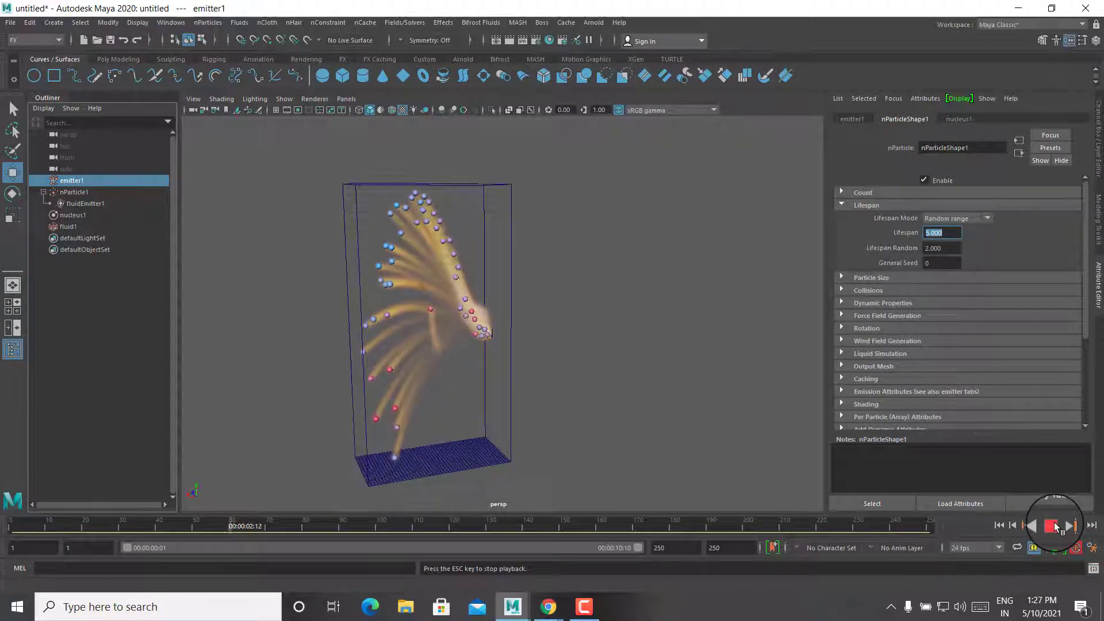
click(1054, 525)
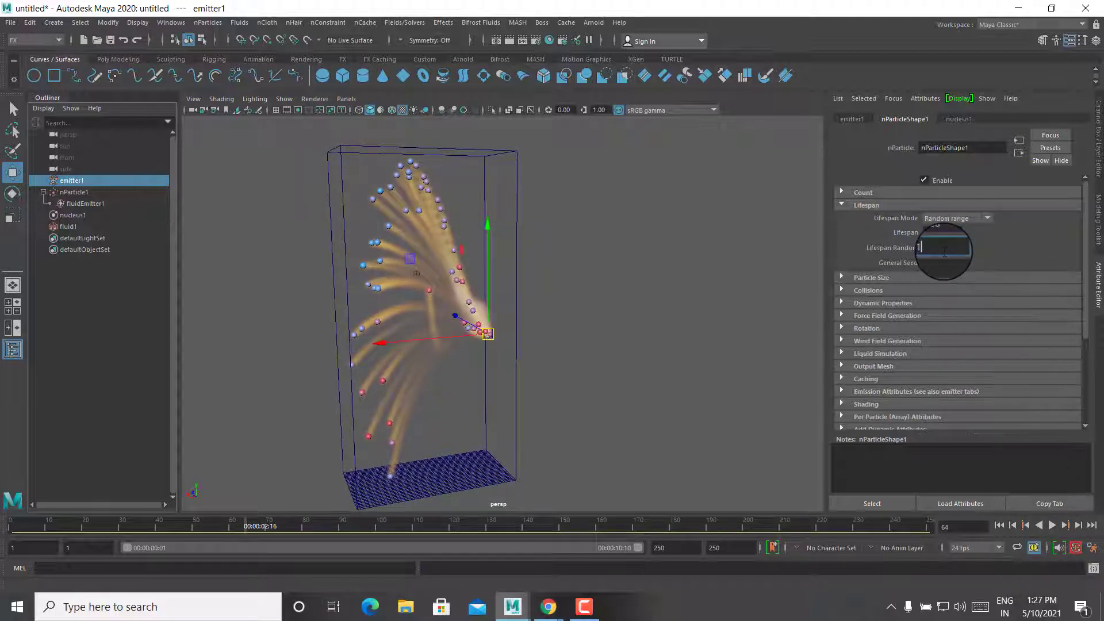
double_click(948, 232)
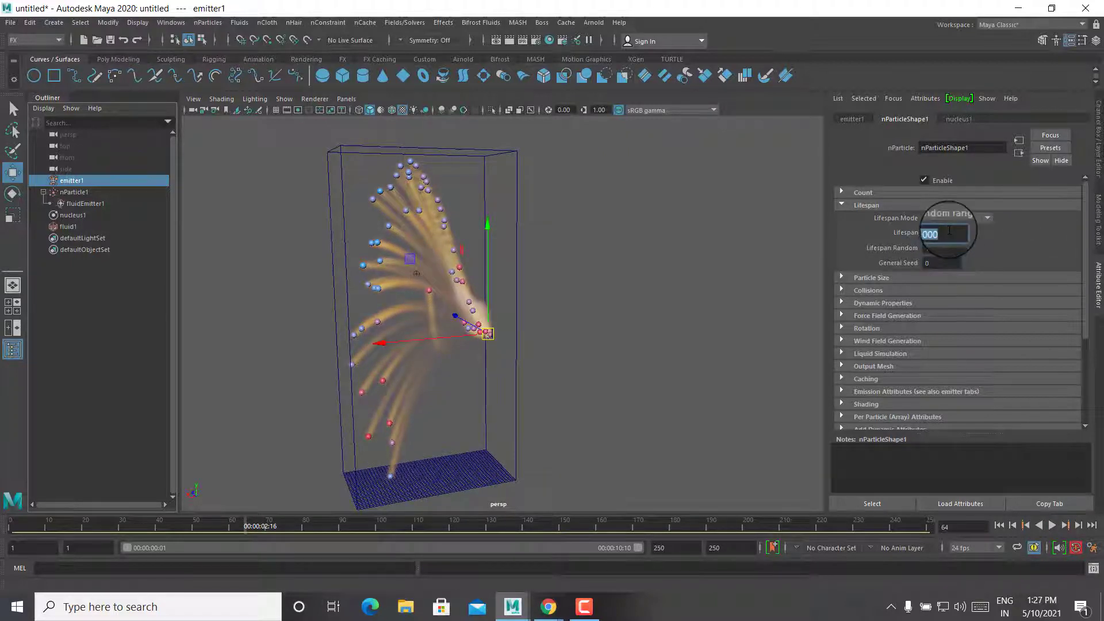
click(1000, 530)
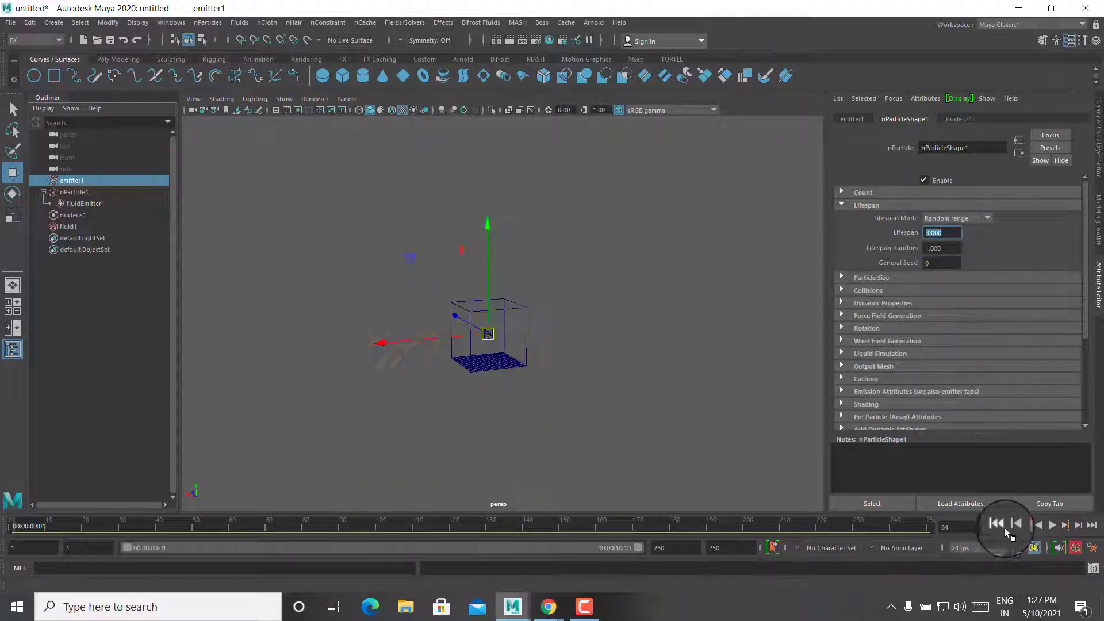
click(1051, 528)
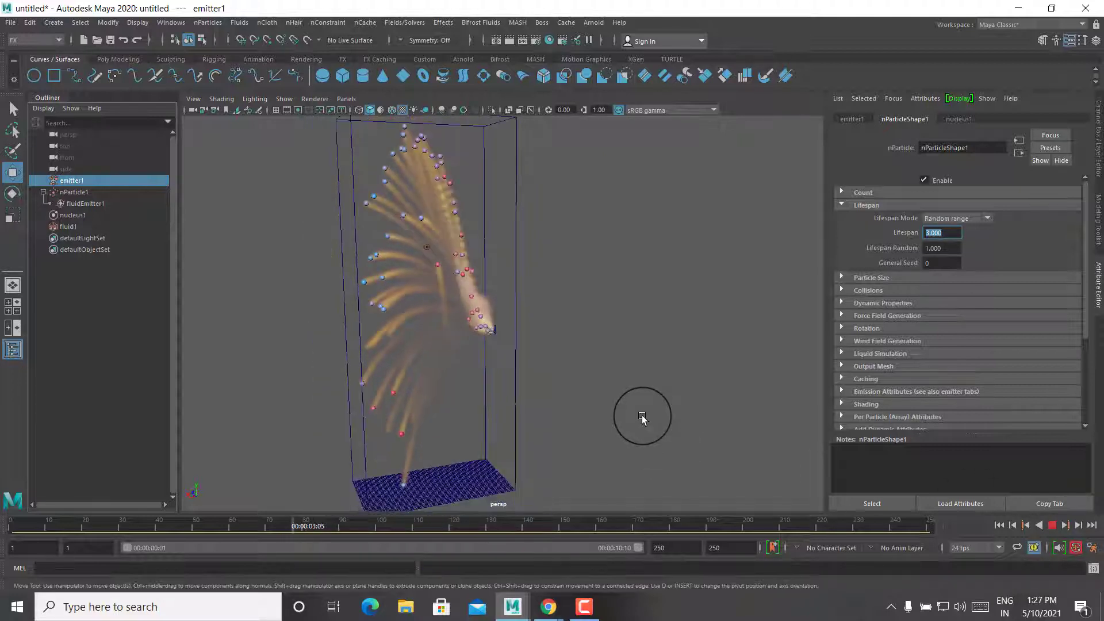
Step: Zoom in to watch the shorter trails, stop playback, and move to frame 60
scroll(643, 417, down, 3)
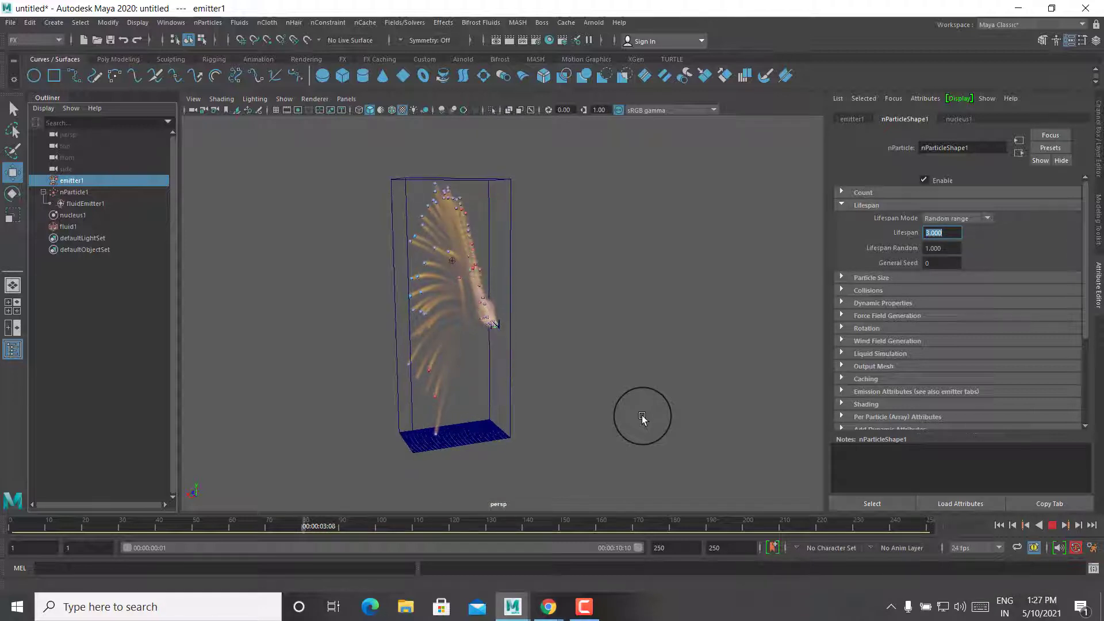
scroll(643, 417, up, 2)
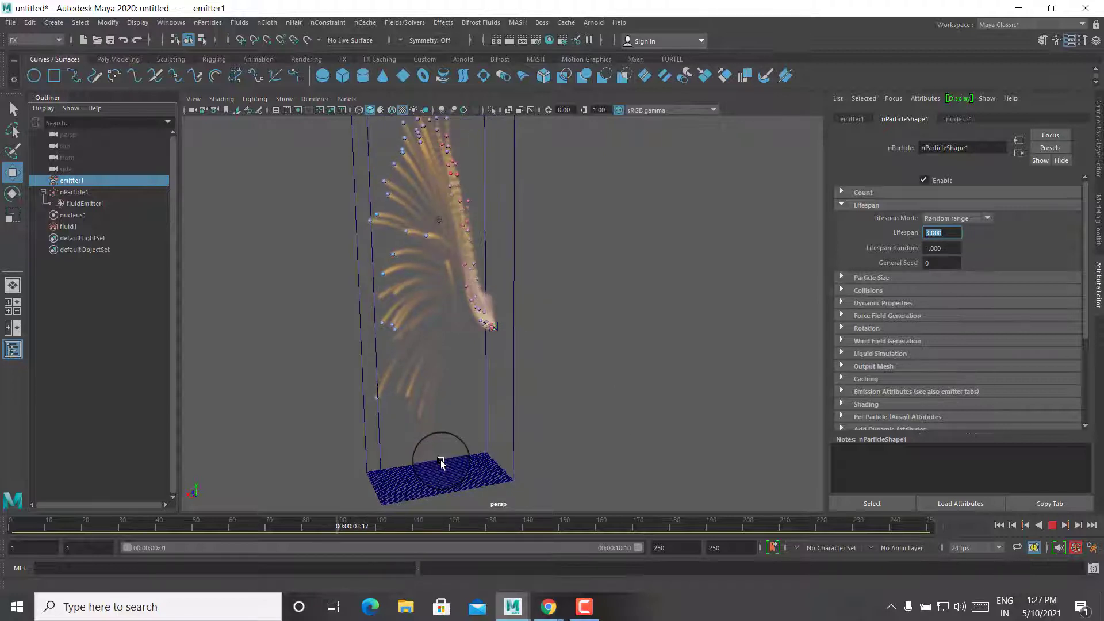
drag(441, 462, 426, 482)
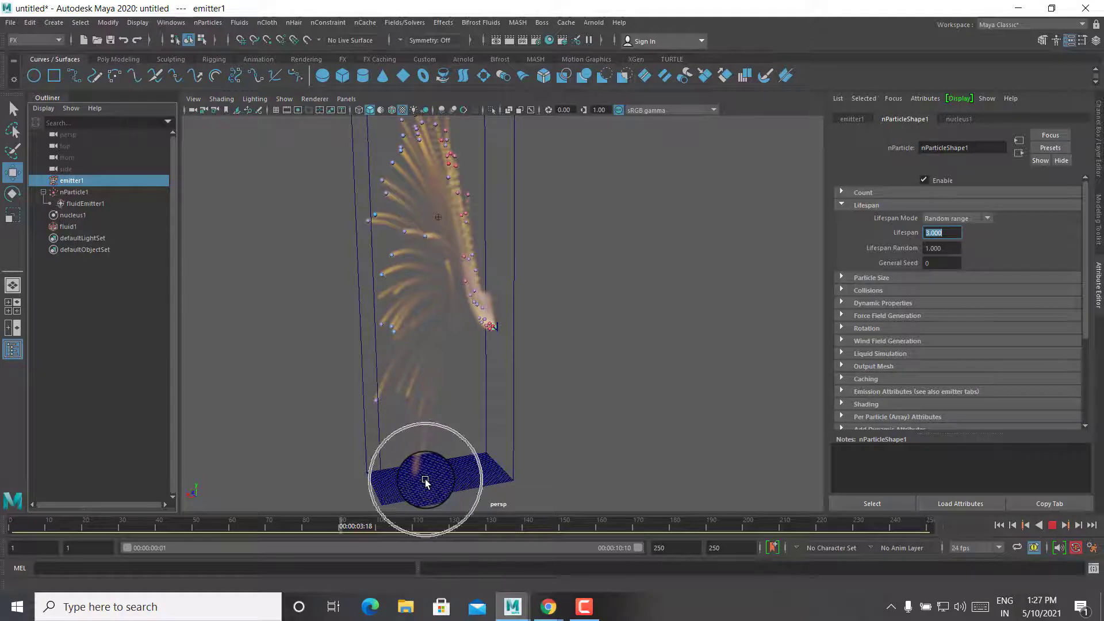
click(376, 409)
click(374, 259)
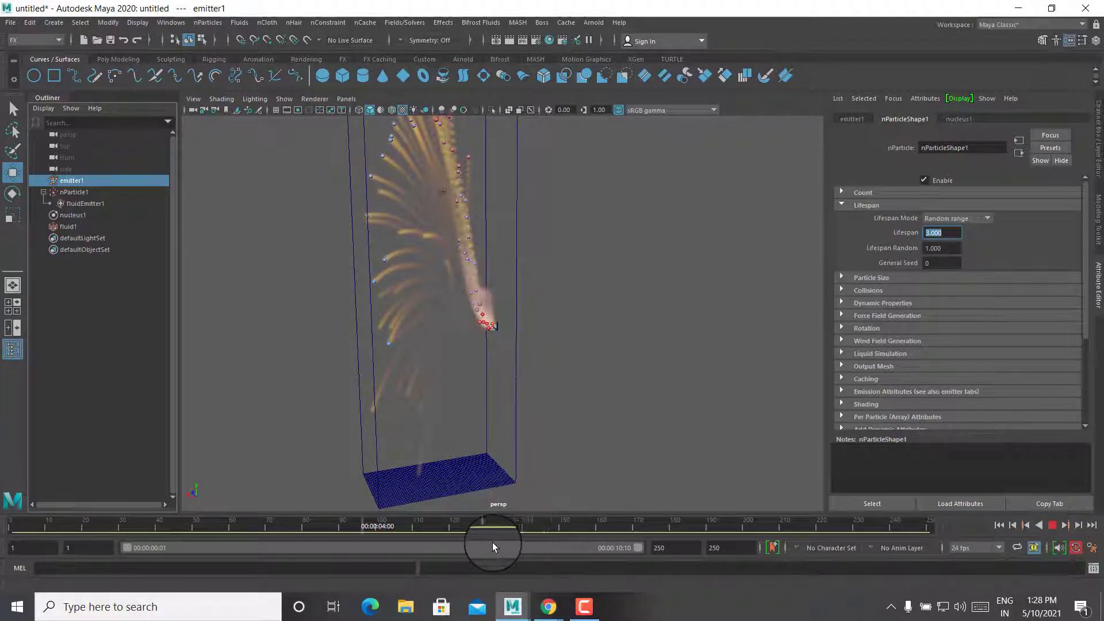
key(Escape)
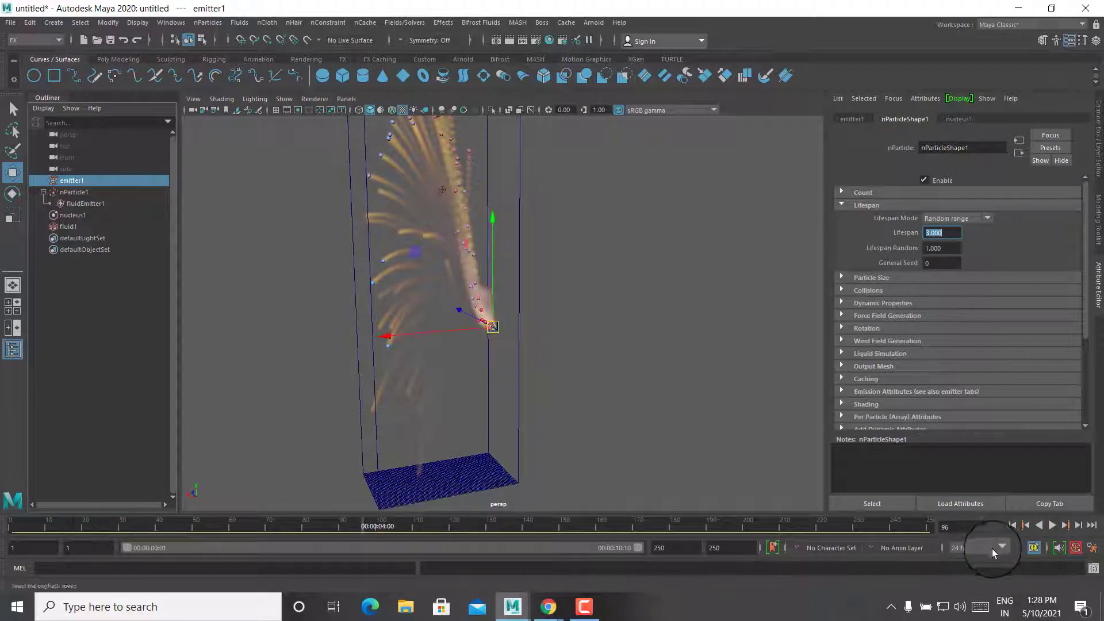
click(1000, 526)
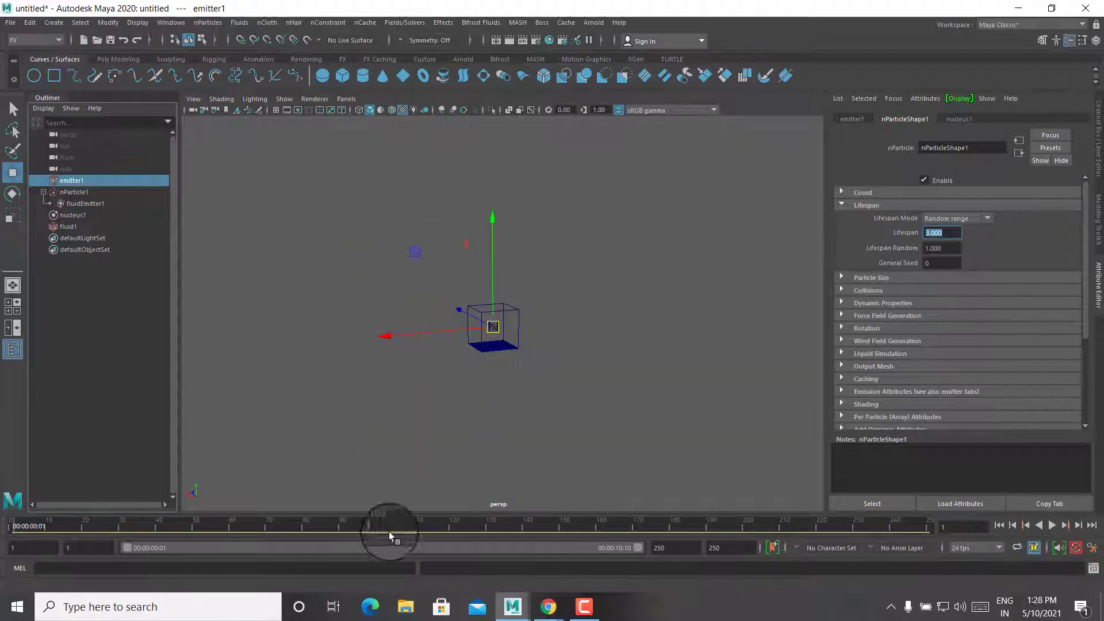
drag(270, 523, 228, 524)
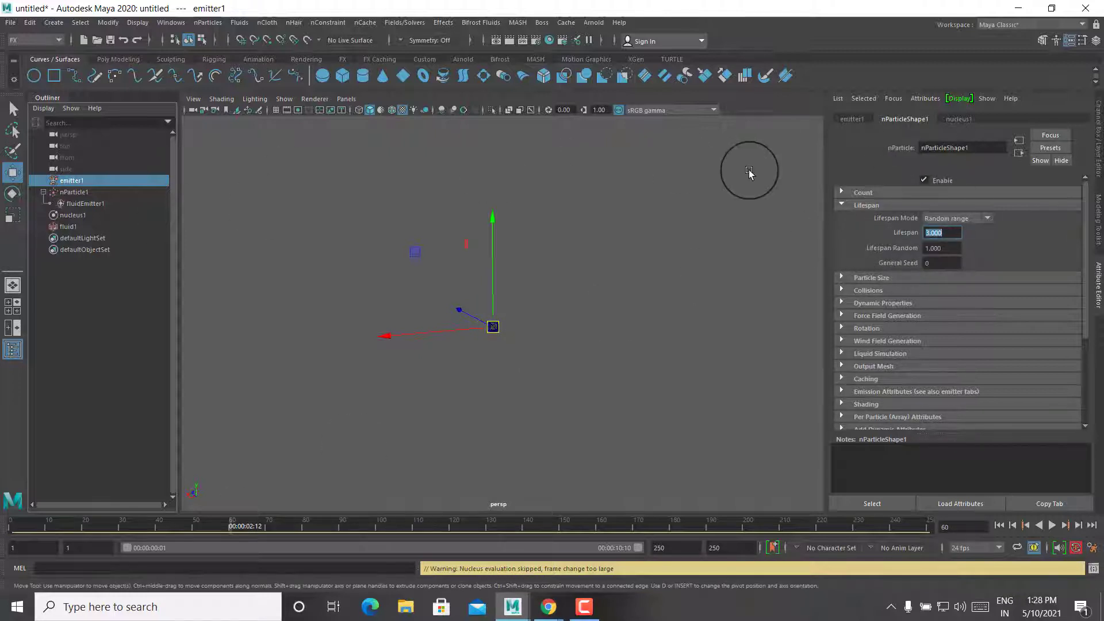
Step: Key emitter1's Rate at 20 on frame 60 and at 0 a few frames later
click(857, 121)
right_click(929, 298)
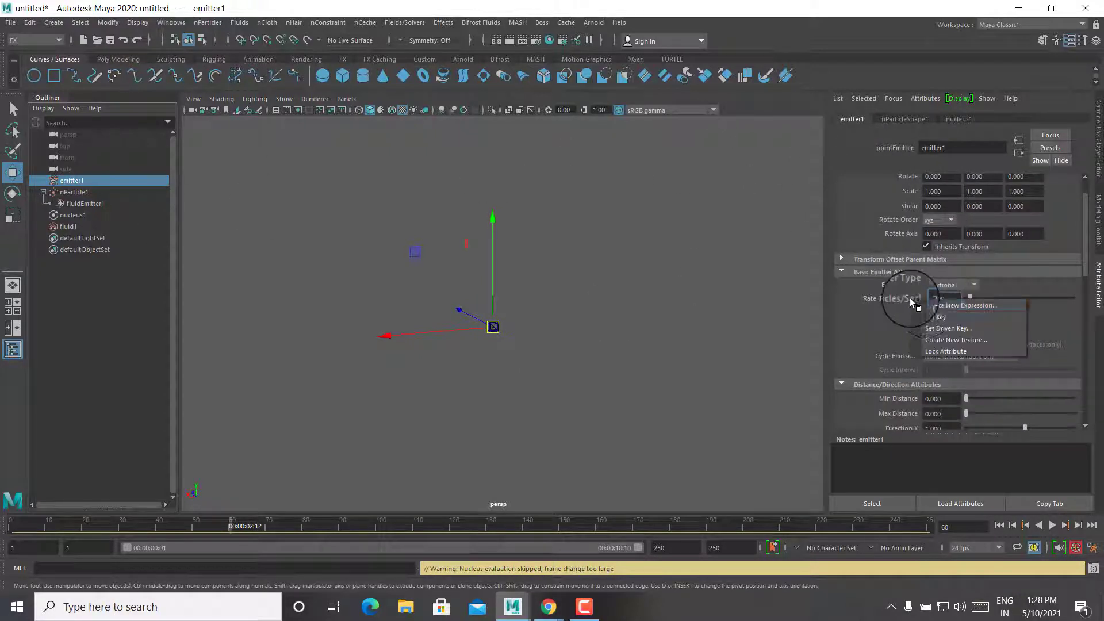
click(935, 318)
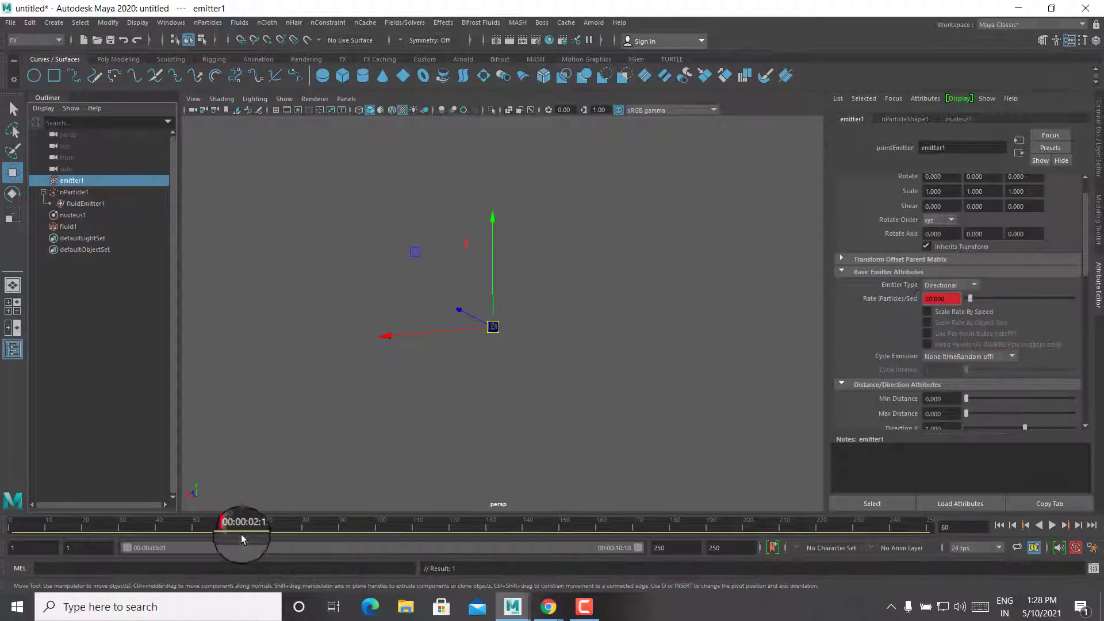
drag(240, 534, 243, 526)
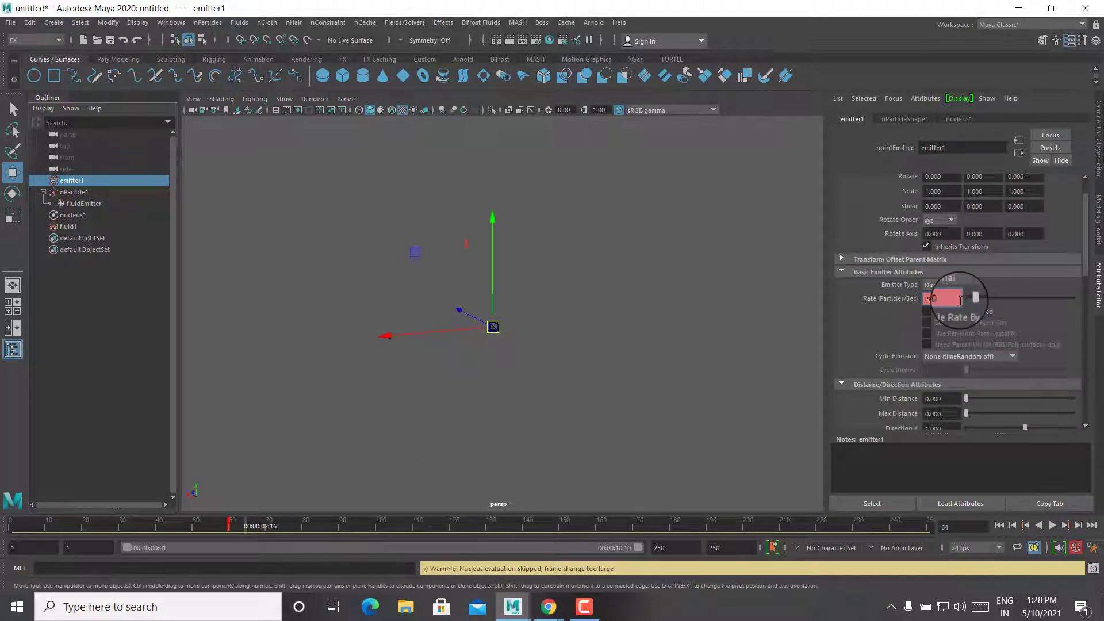
text(0)
key(Return)
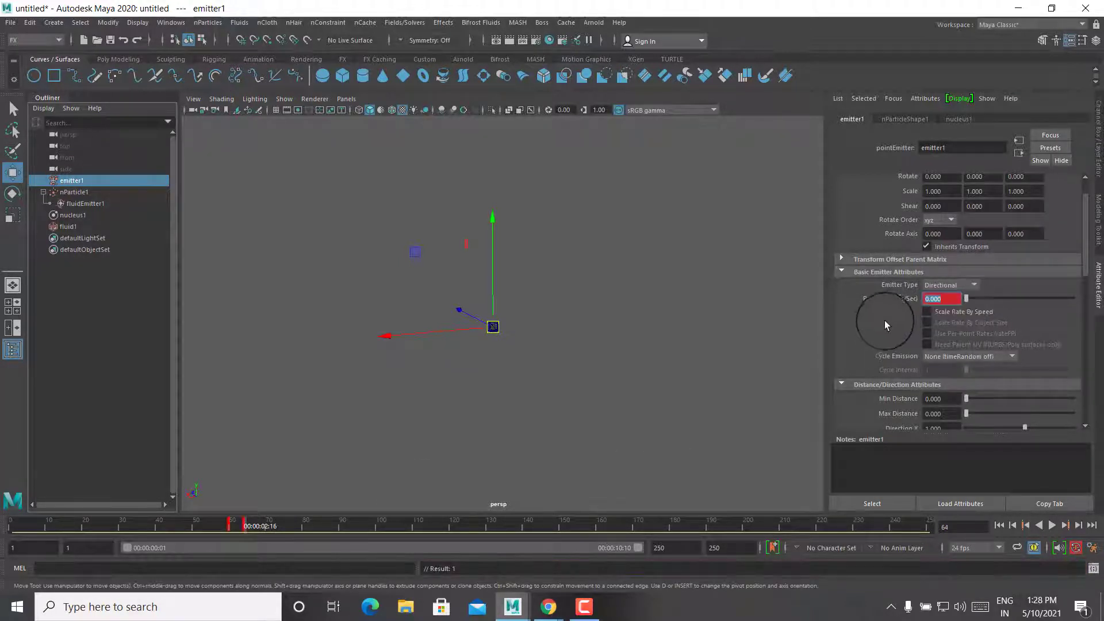
right_click(891, 297)
click(942, 326)
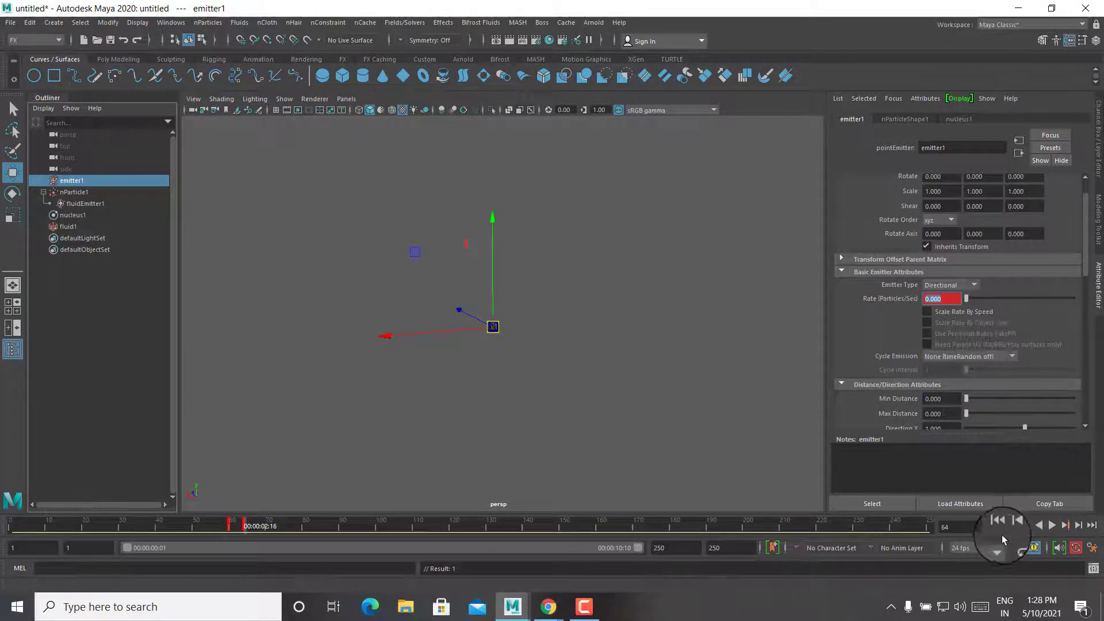
Step: Rewind and replay the simulation, zooming the view to watch emission stop
click(1043, 524)
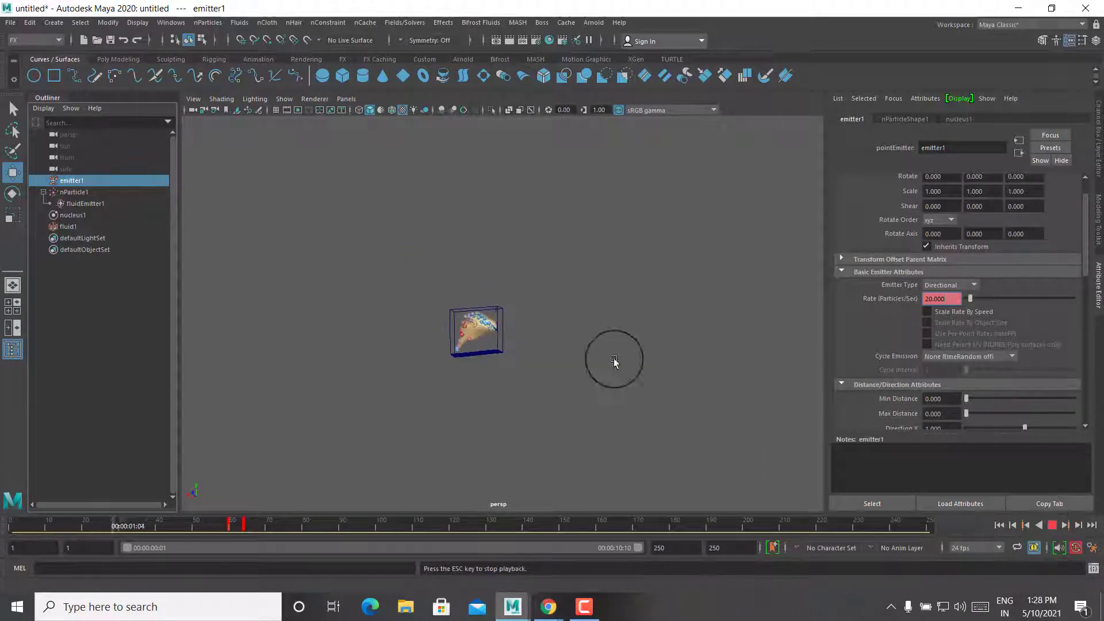
scroll(599, 308, up, 2)
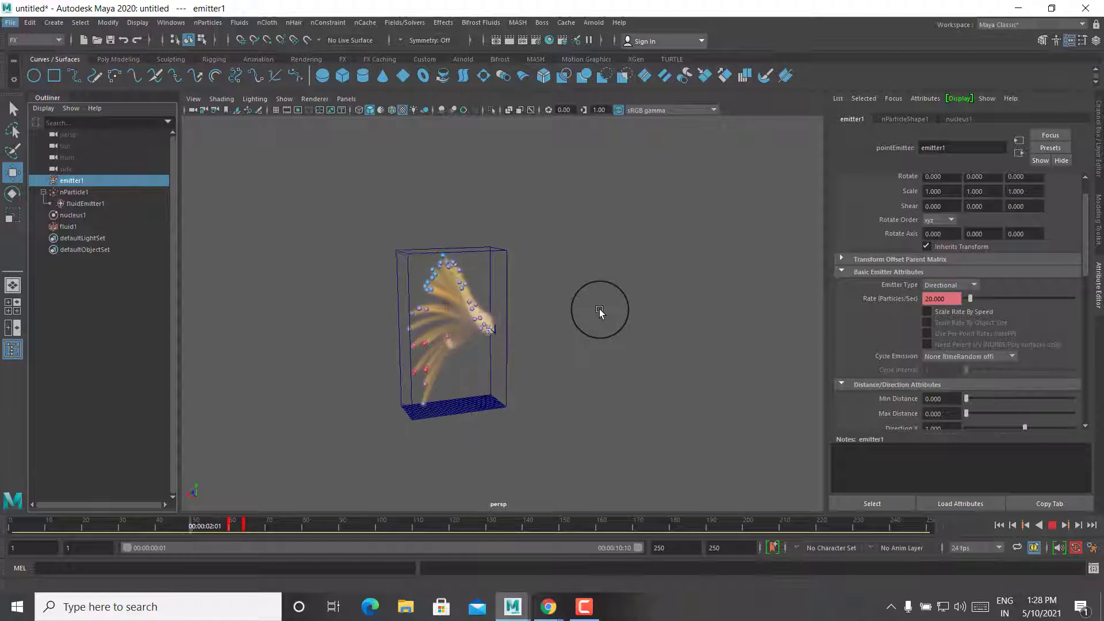
scroll(600, 309, up, 1)
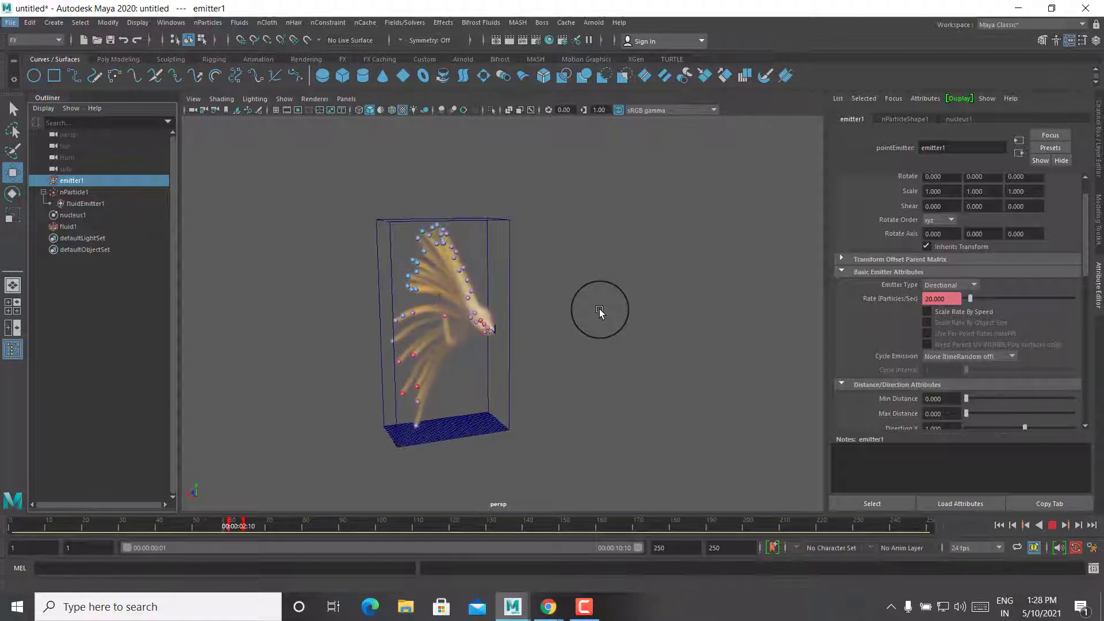
scroll(599, 309, up, 1)
scroll(599, 309, up, 1)
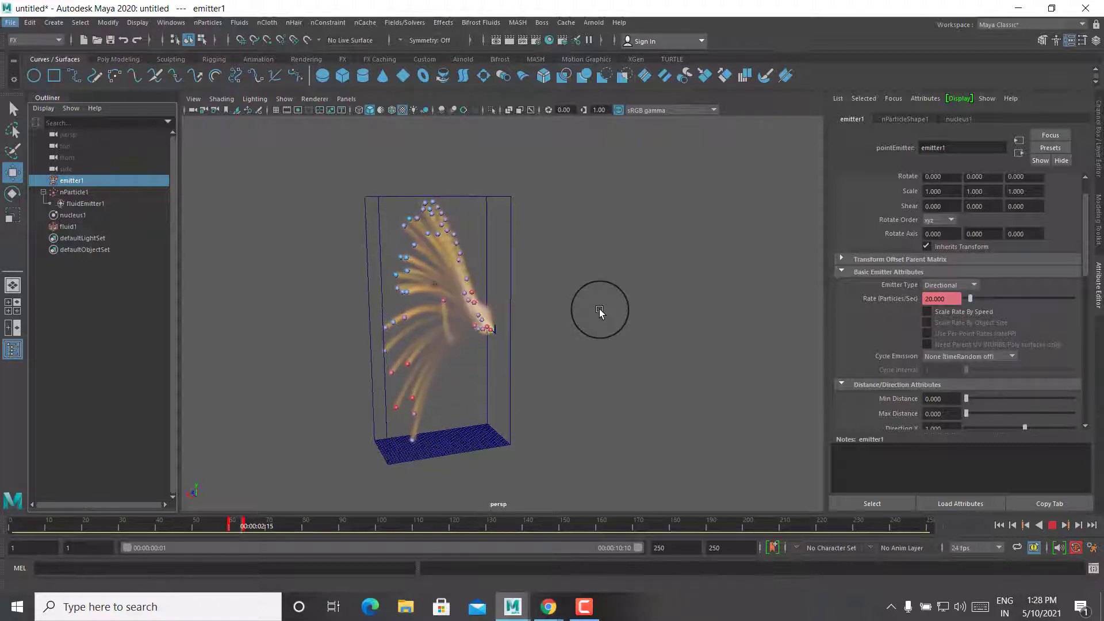
scroll(600, 309, up, 1)
scroll(600, 309, up, 1)
scroll(599, 309, up, 1)
scroll(599, 309, up, 1)
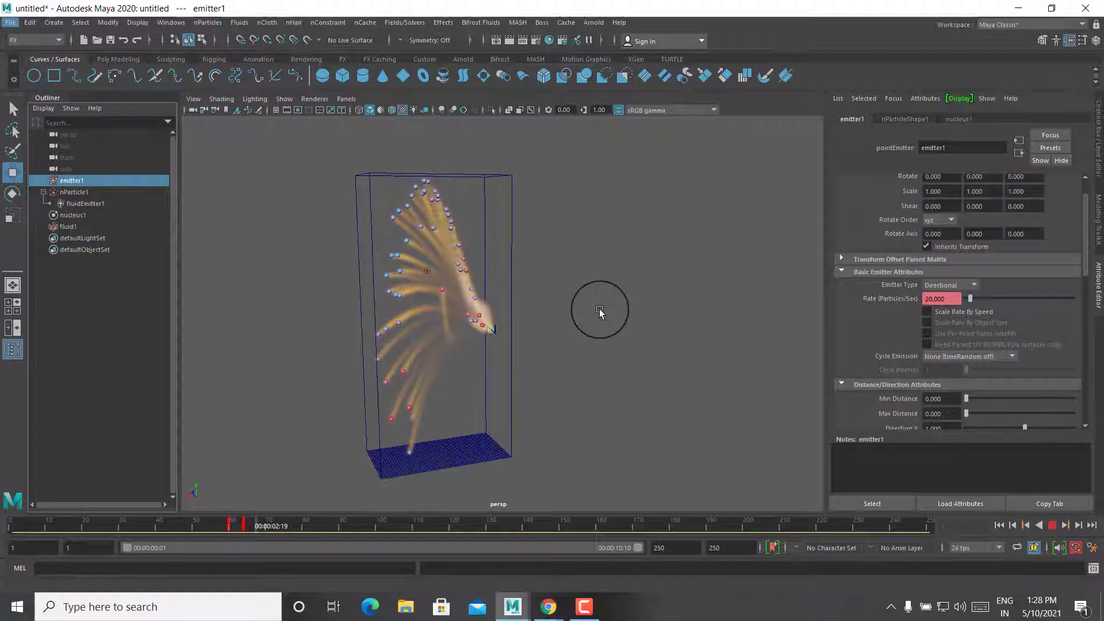
scroll(599, 309, up, 1)
scroll(600, 311, up, 1)
scroll(599, 311, up, 1)
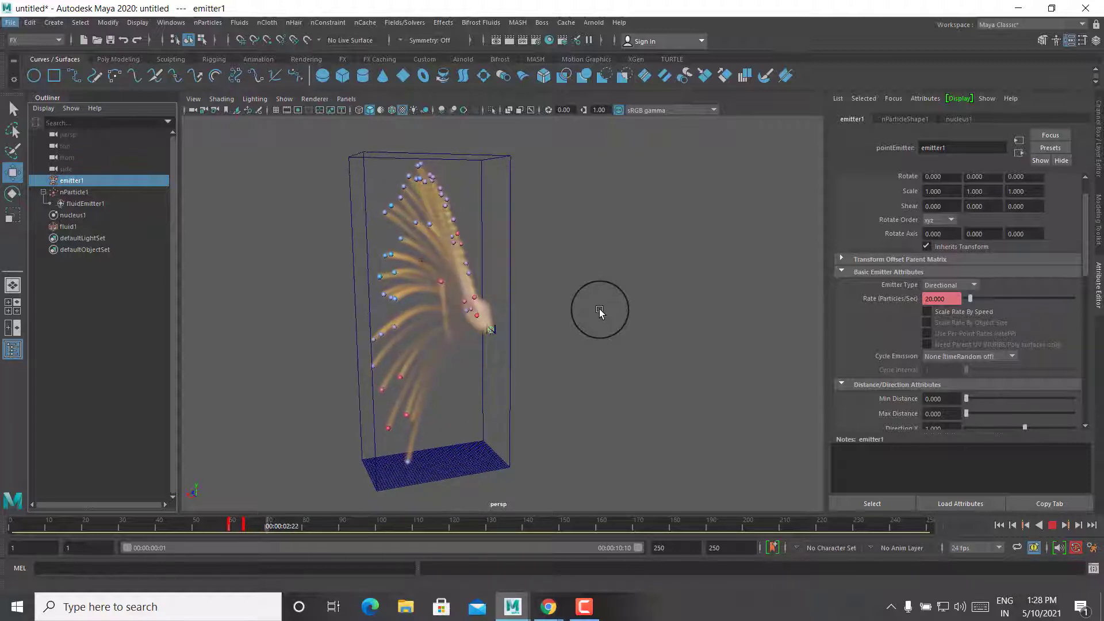
scroll(599, 311, up, 1)
scroll(600, 311, up, 1)
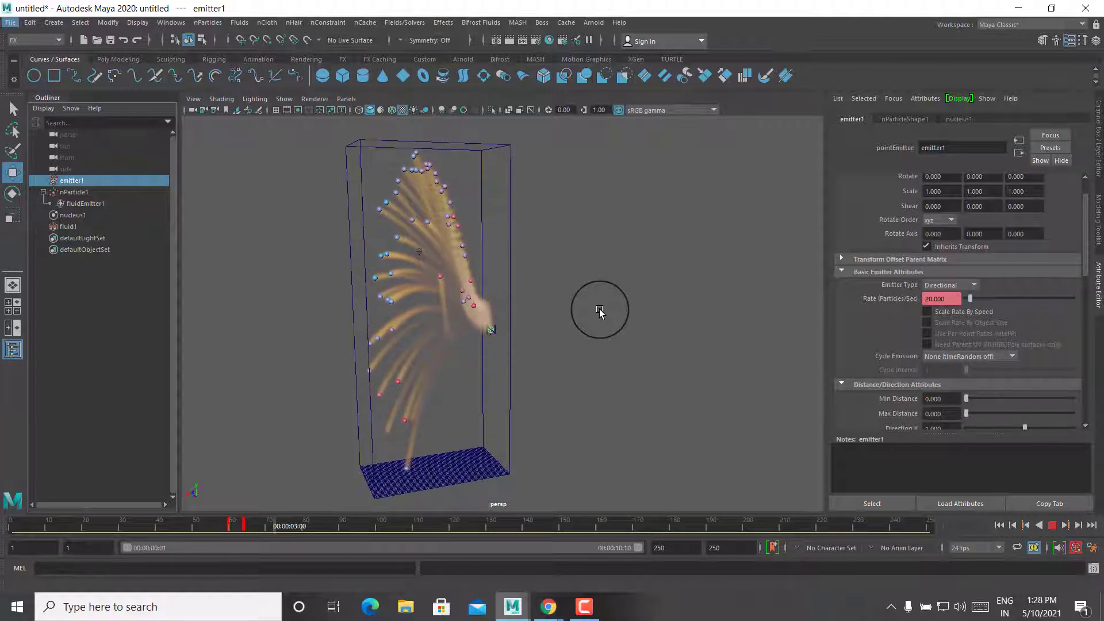
scroll(600, 311, up, 1)
scroll(599, 311, up, 1)
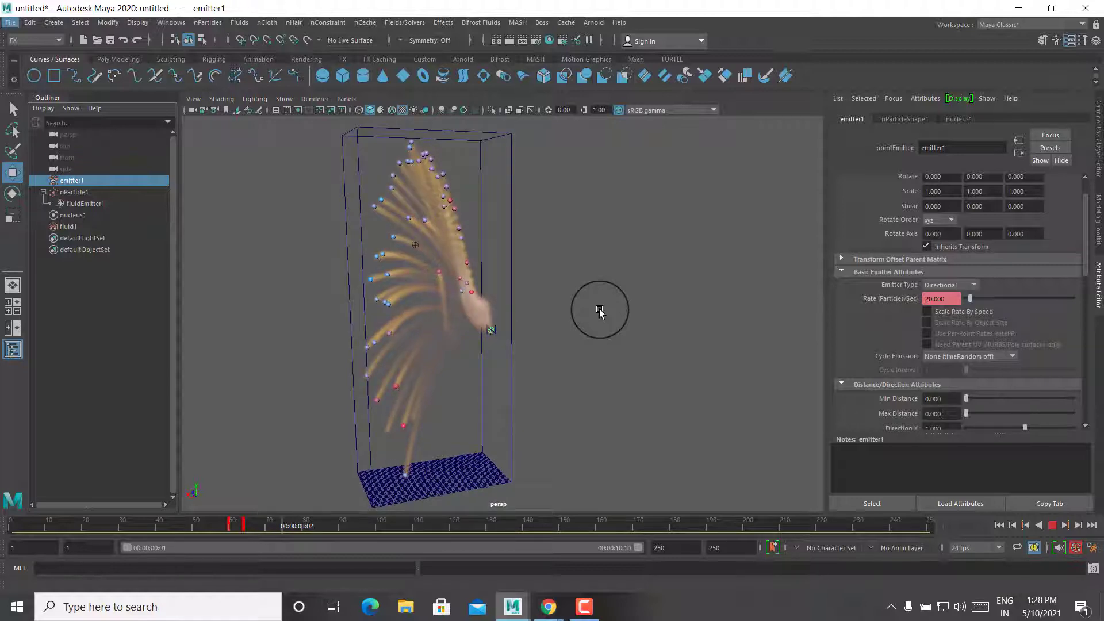
scroll(599, 311, up, 1)
scroll(599, 311, up, 1)
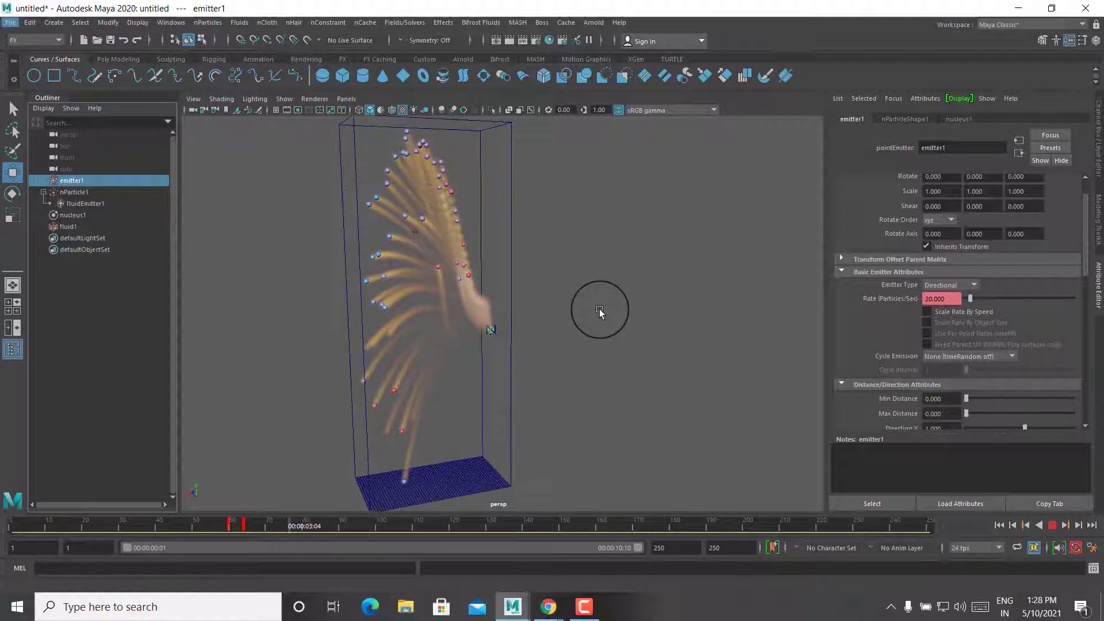
scroll(599, 311, up, 1)
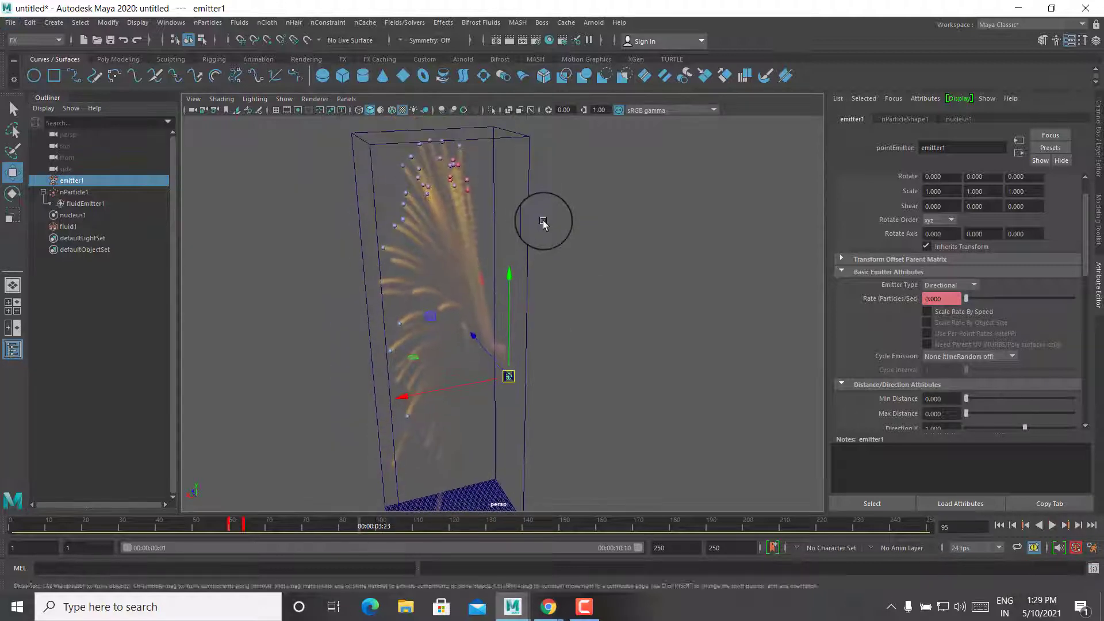
Step: Stop playback and replay the simulation from frame 1 with Lifespan 2
key(Escape)
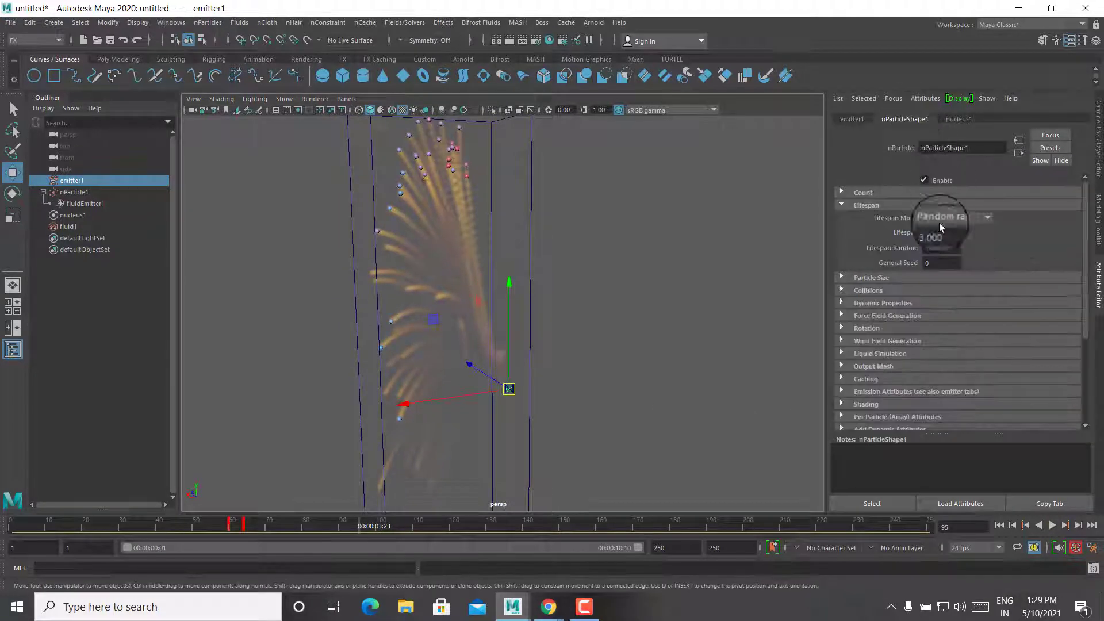
text(2.000)
click(999, 525)
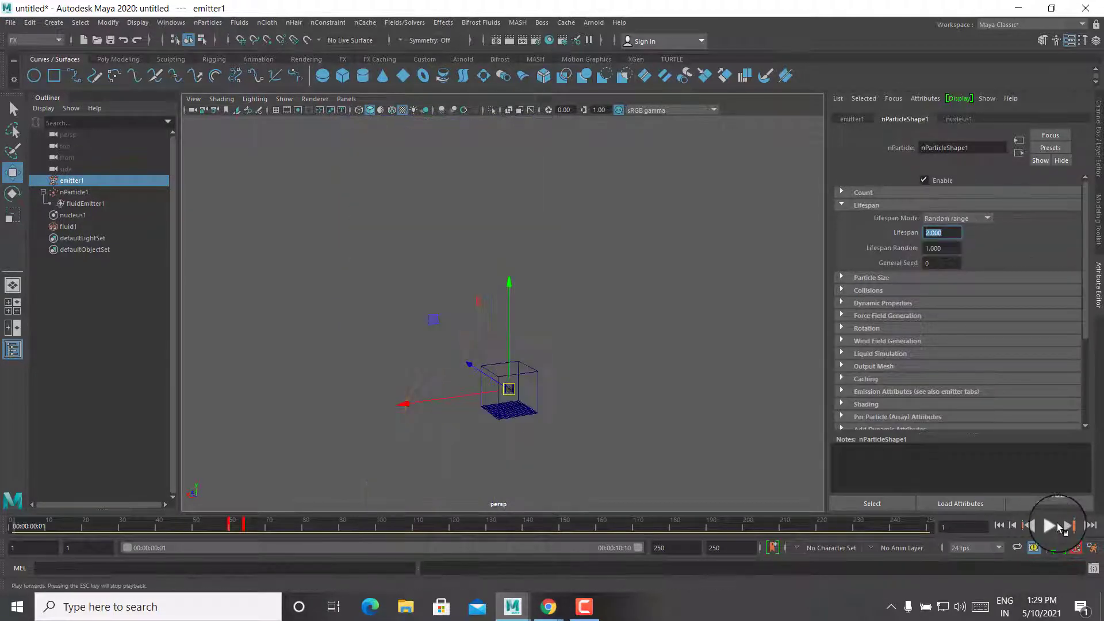
click(1052, 525)
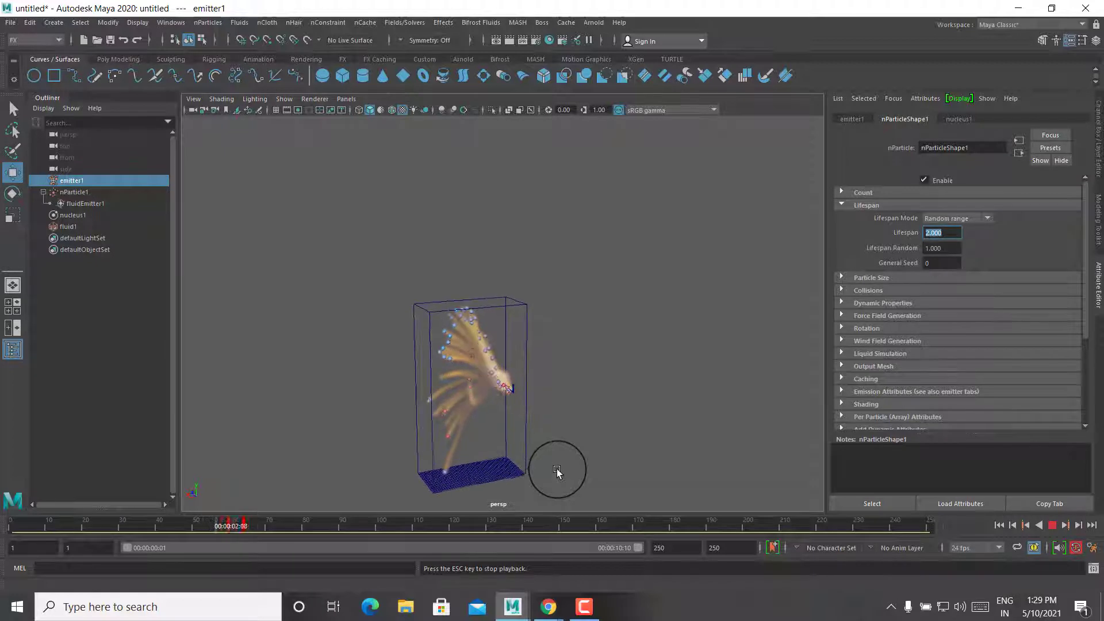